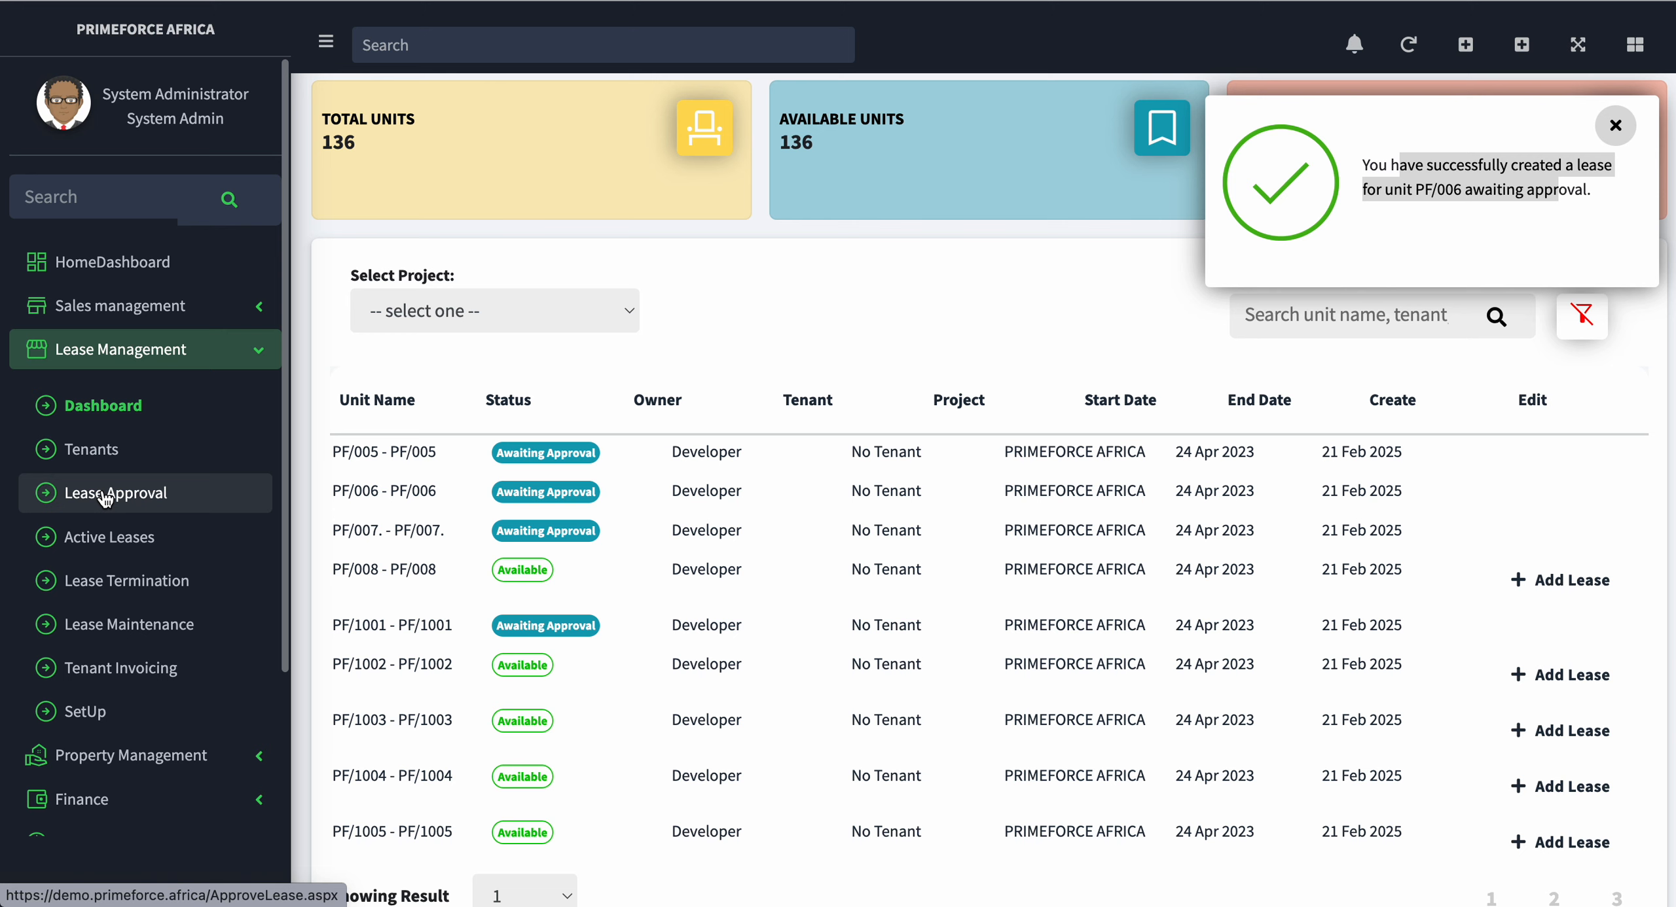
# Step: Open the lease approval list and bring up the approval form for the newly created lease on unit PF/006
pyautogui.click(104, 496)
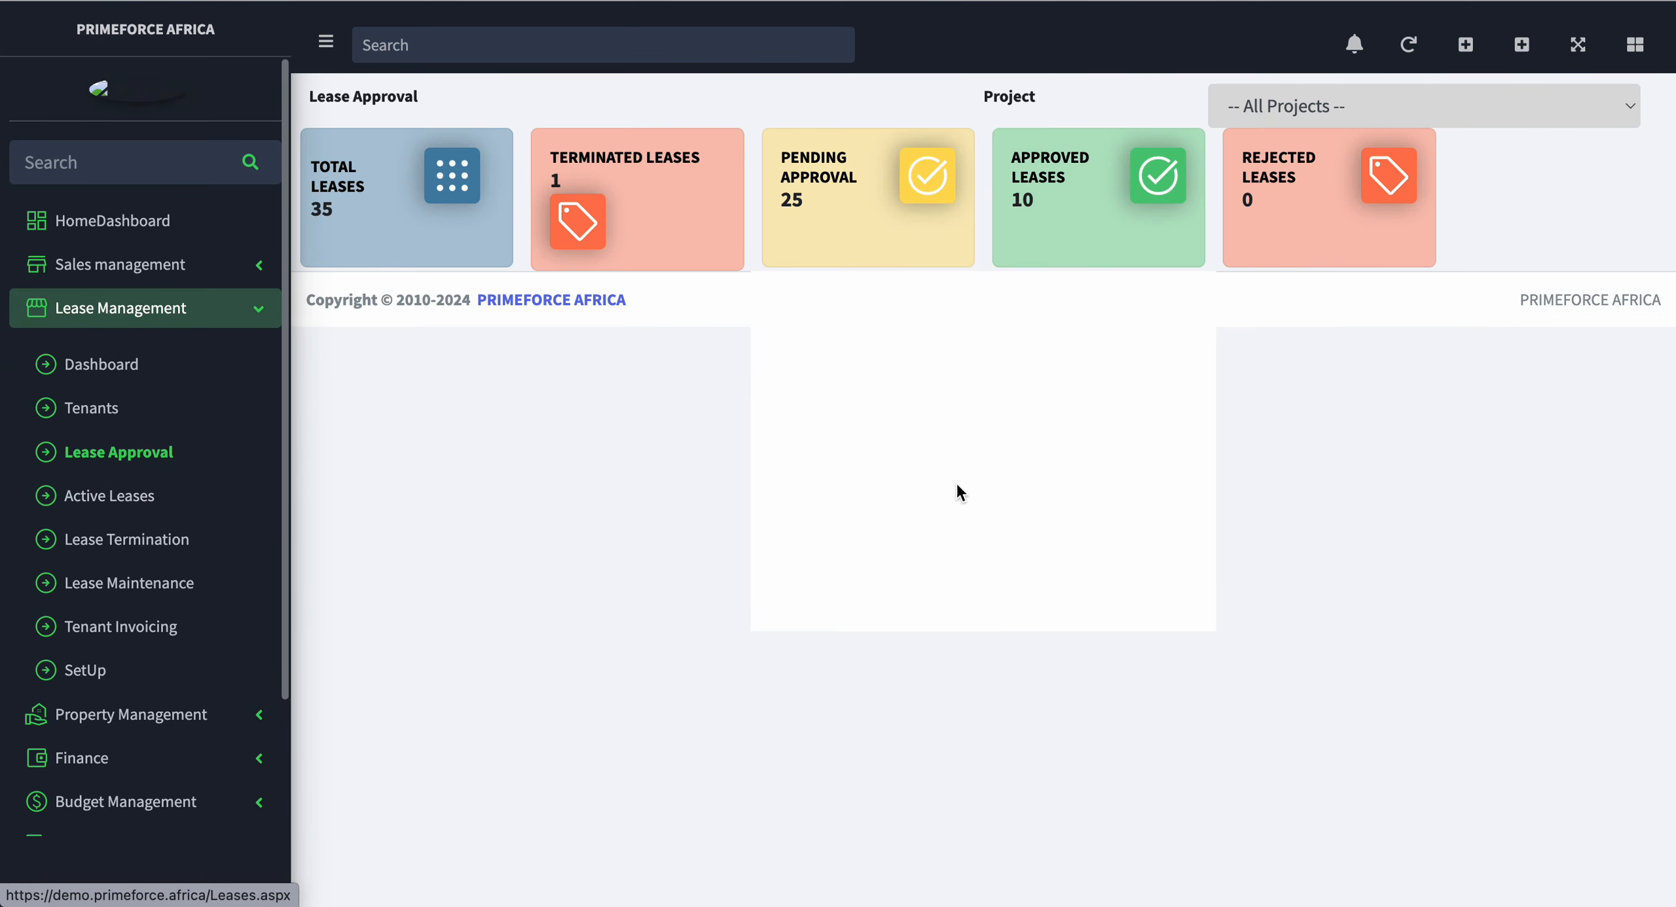
pyautogui.moveTo(811, 439); pyautogui.dragTo(1012, 446)
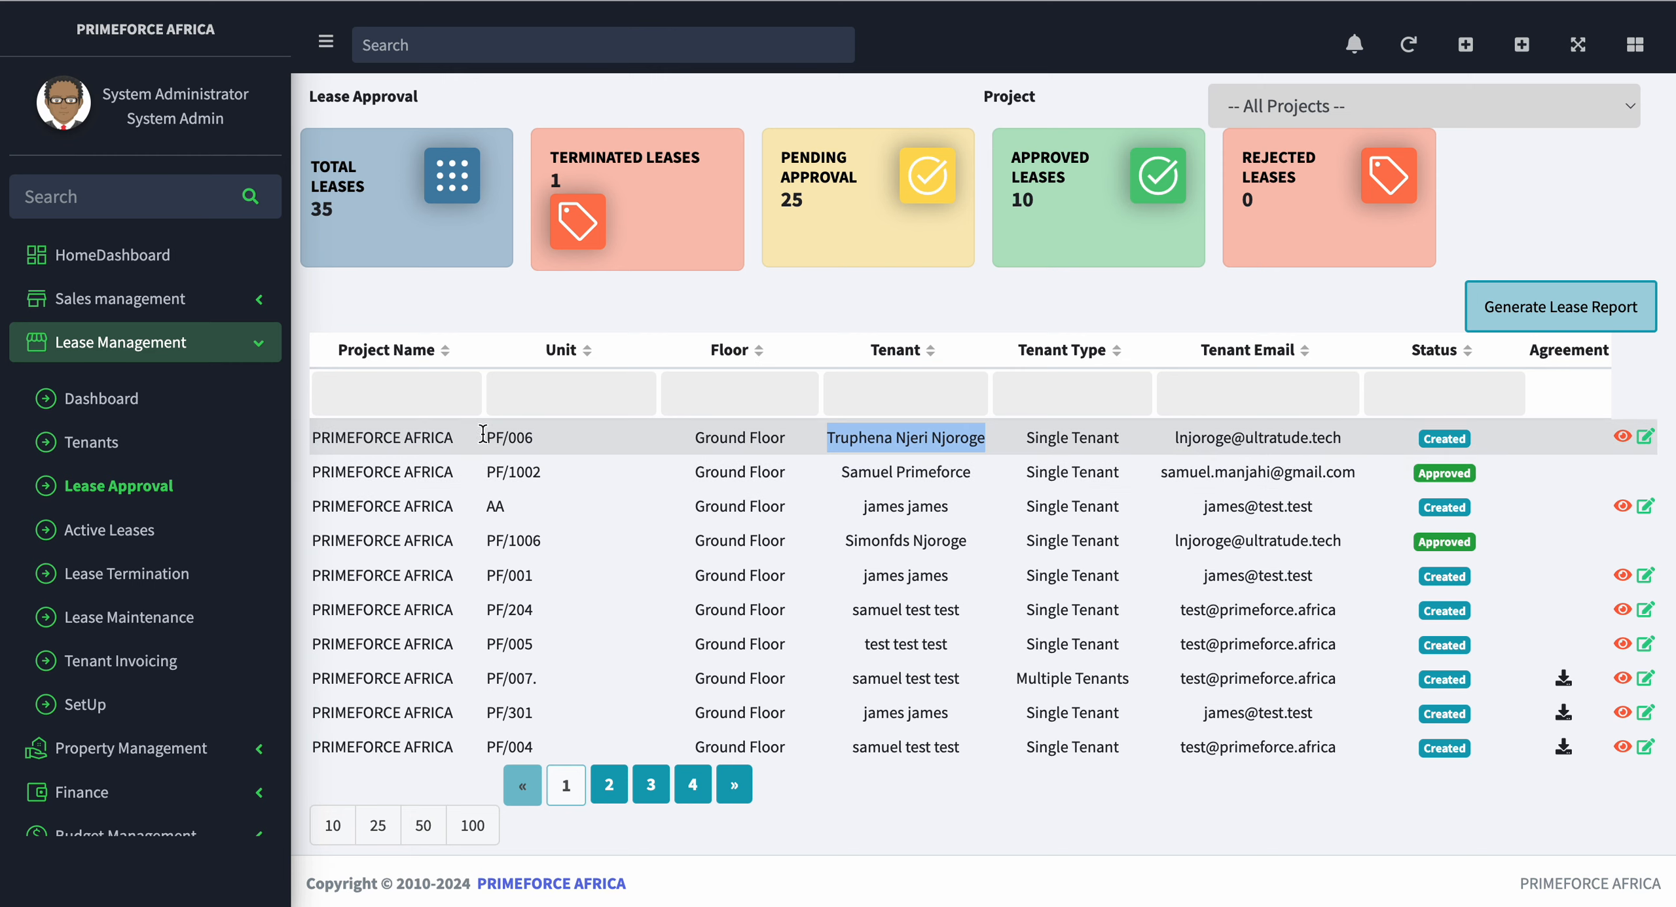
pyautogui.moveTo(465, 436); pyautogui.dragTo(1089, 452)
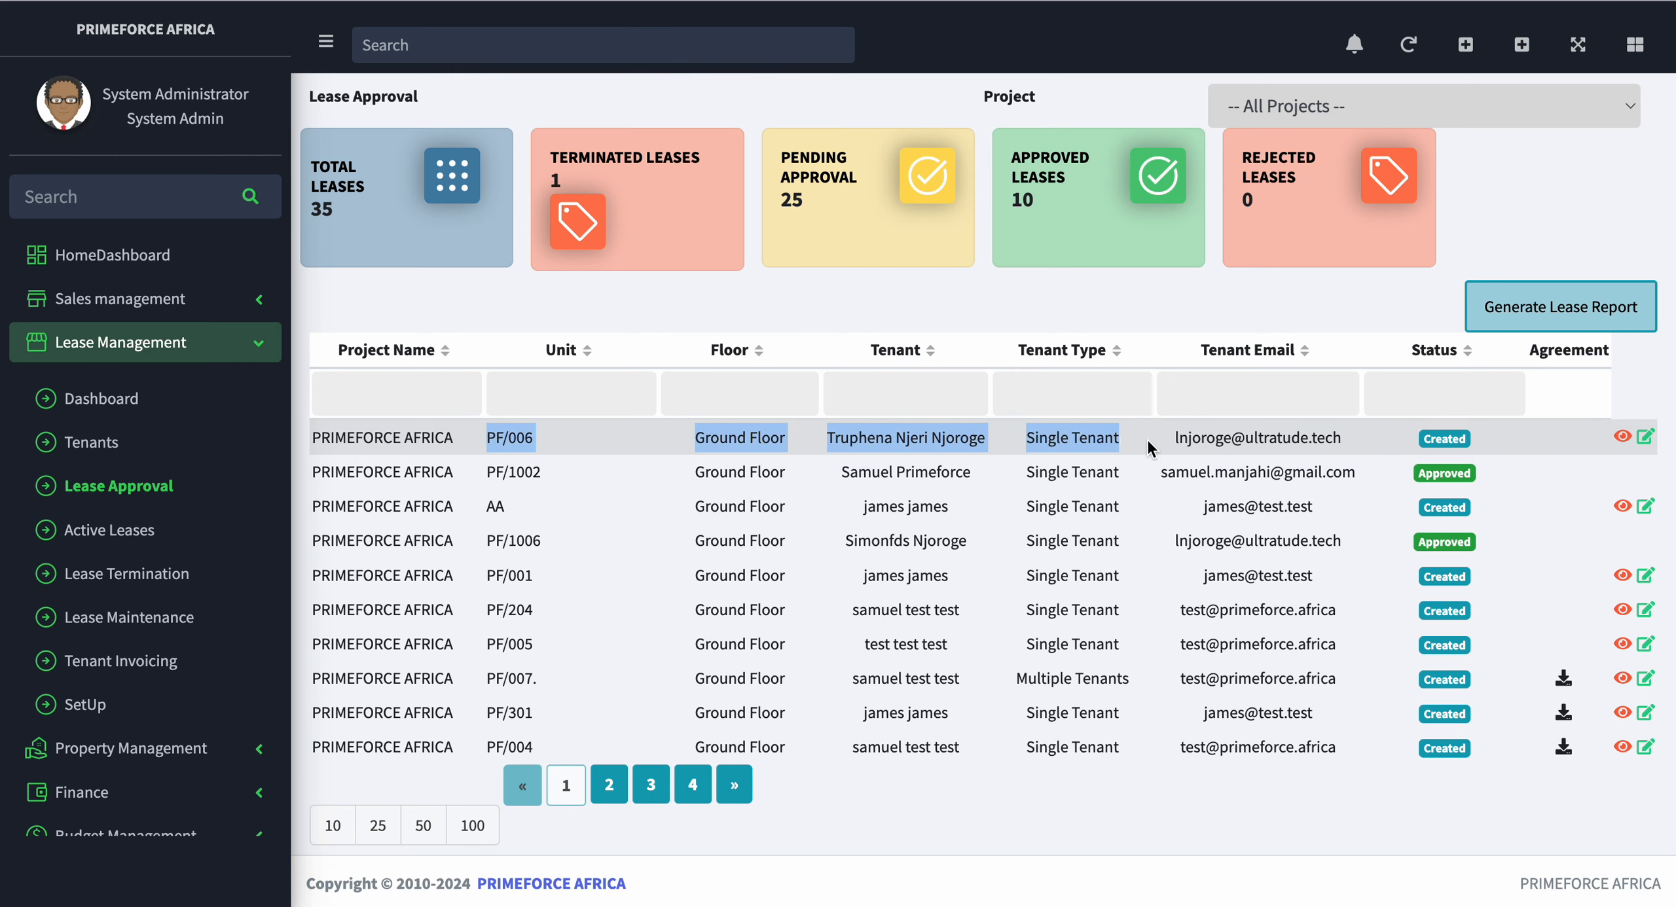
pyautogui.click(865, 448)
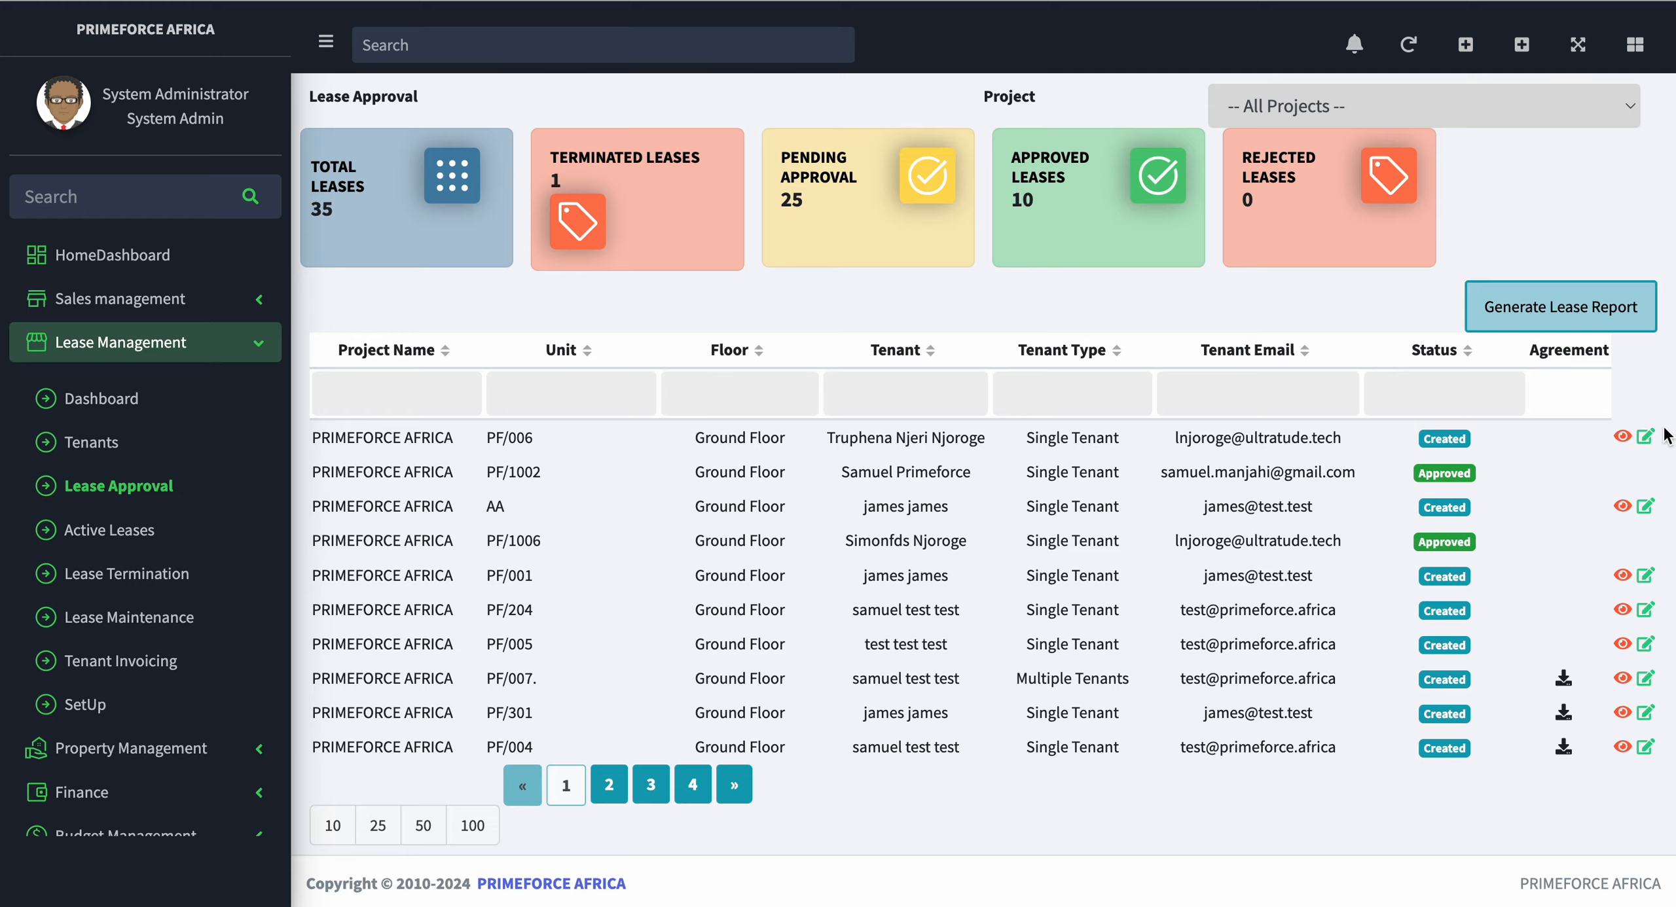
pyautogui.click(1622, 437)
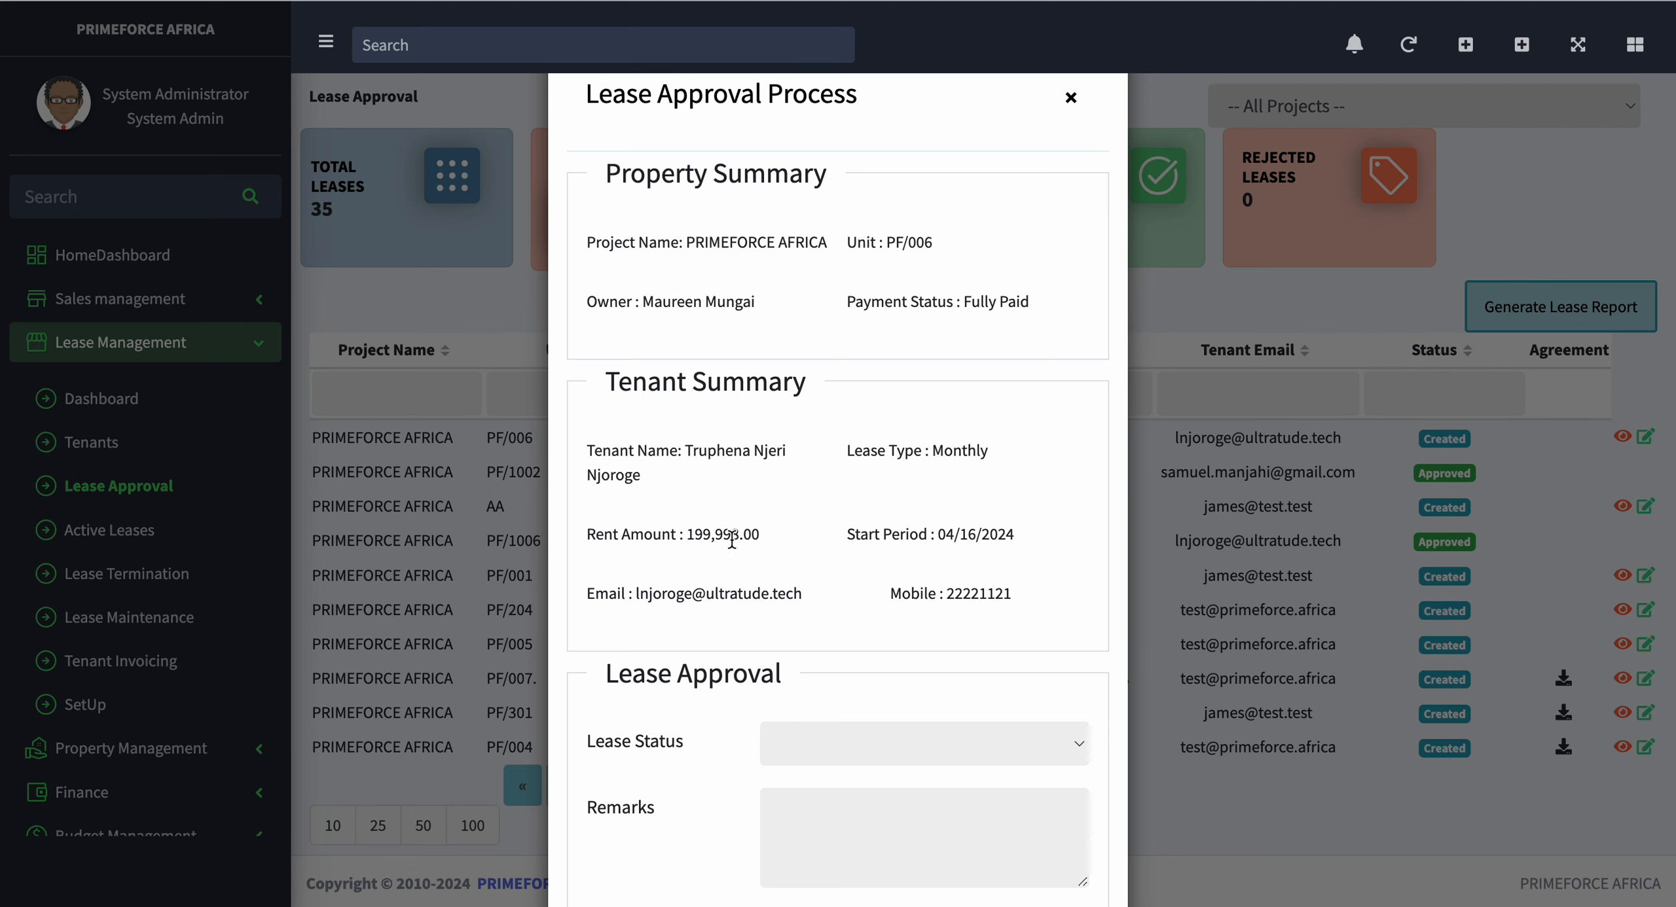
# Step: Set the PF/006 lease status to Approved, enter an approval remark and submit the decision
pyautogui.scroll(-4, 731, 540)
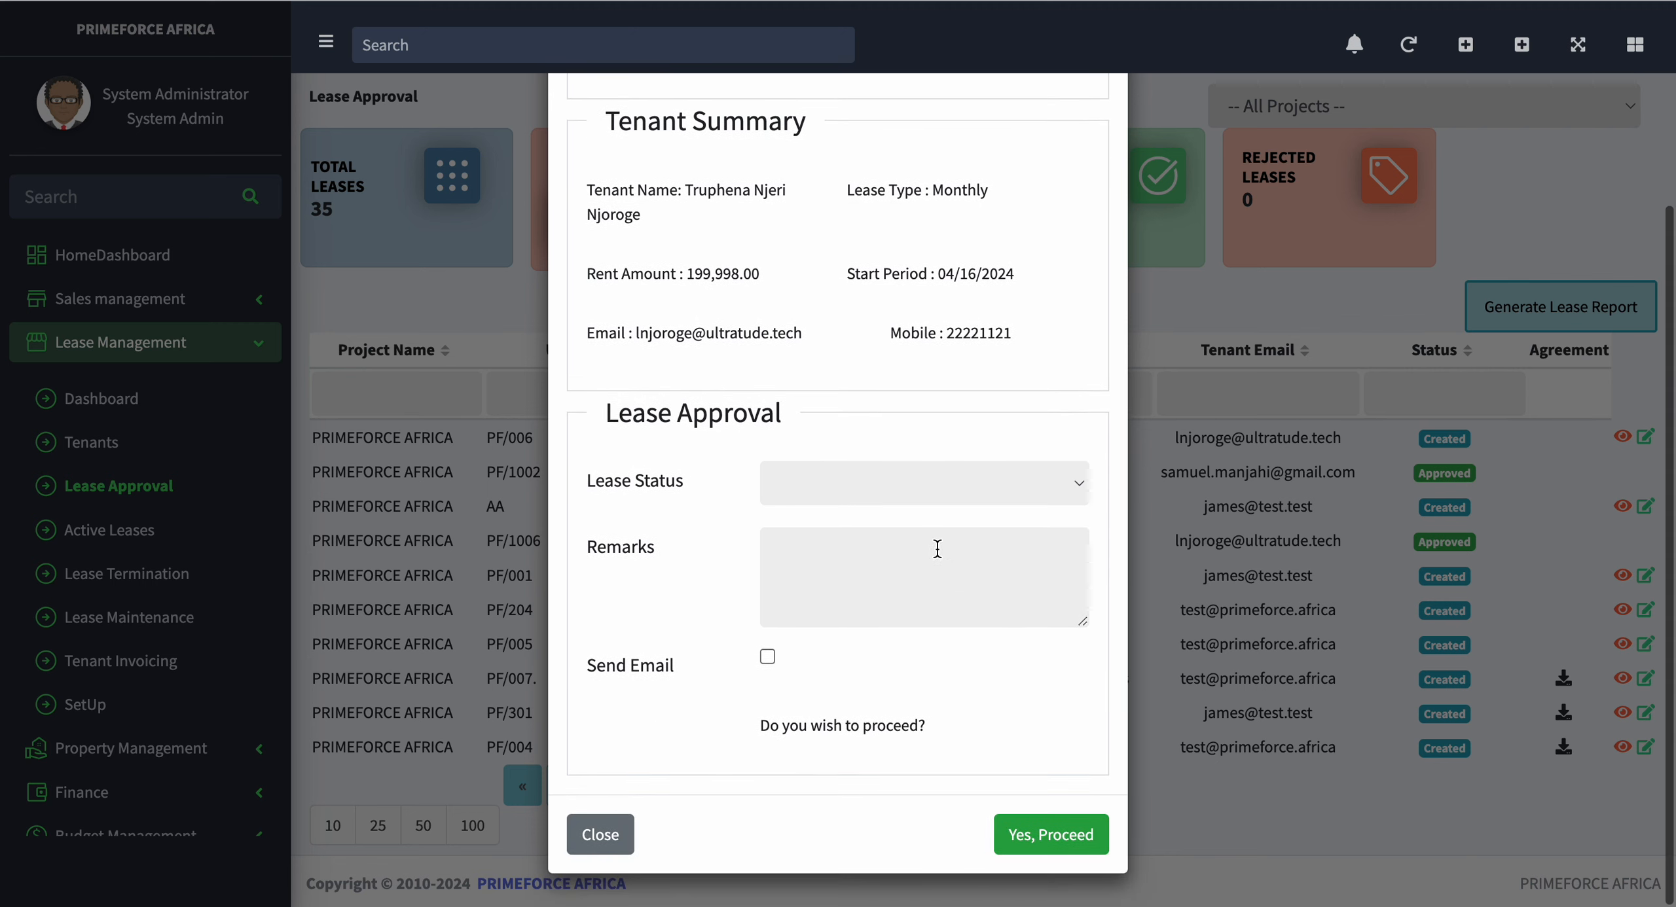
pyautogui.click(985, 484)
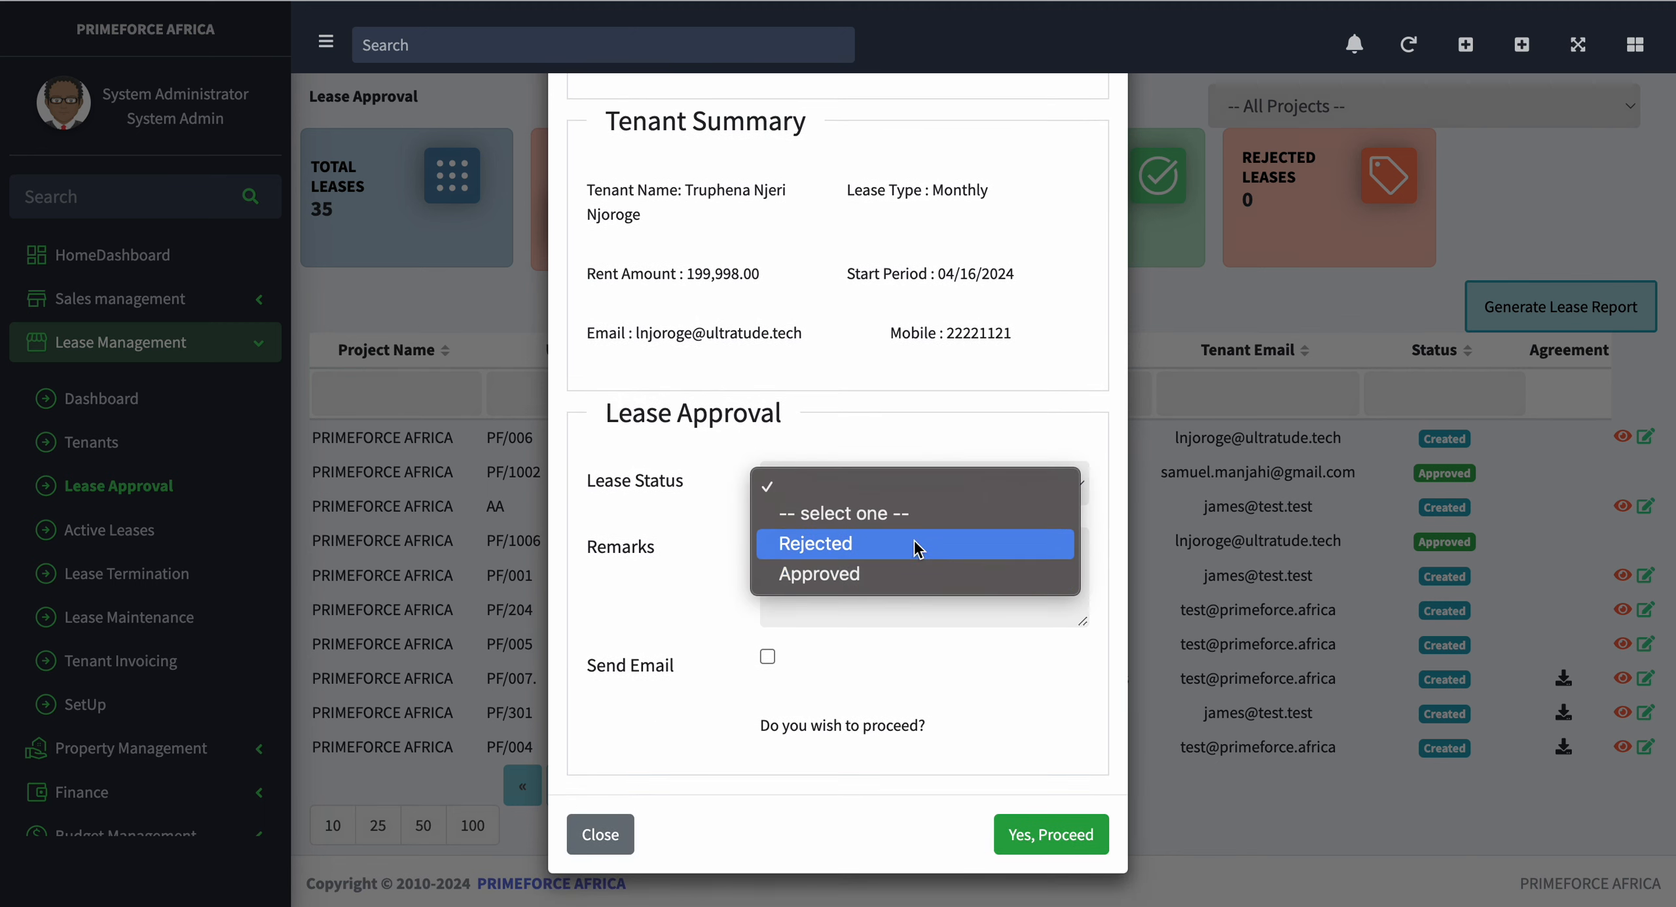
pyautogui.click(890, 575)
pyautogui.click(845, 582)
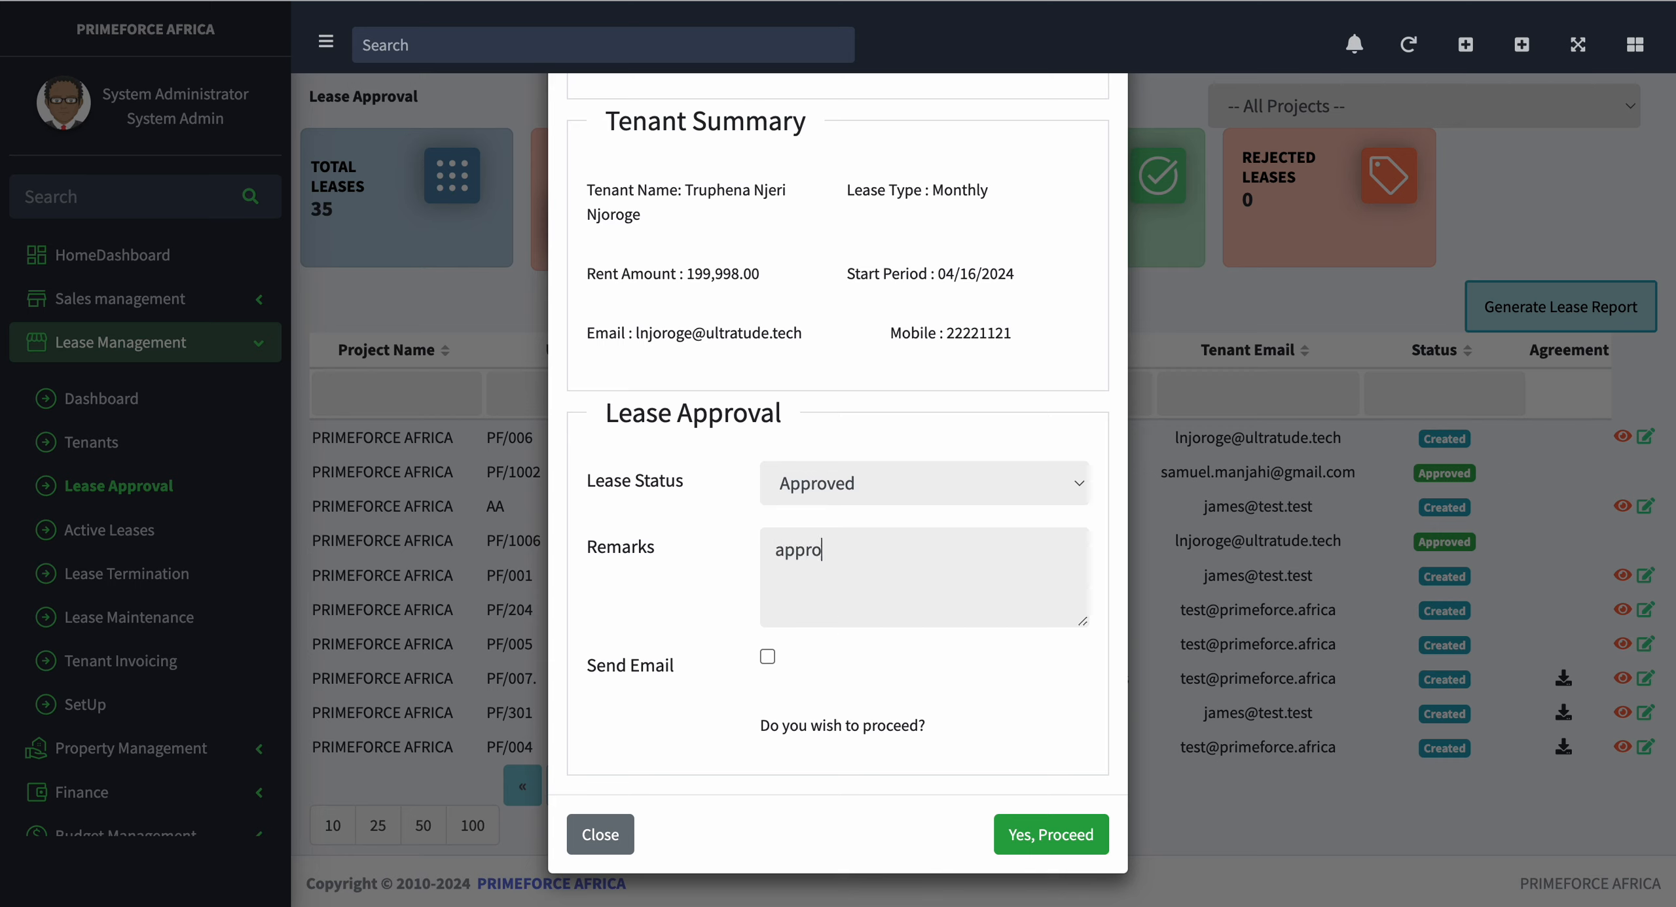
pyautogui.click(1051, 830)
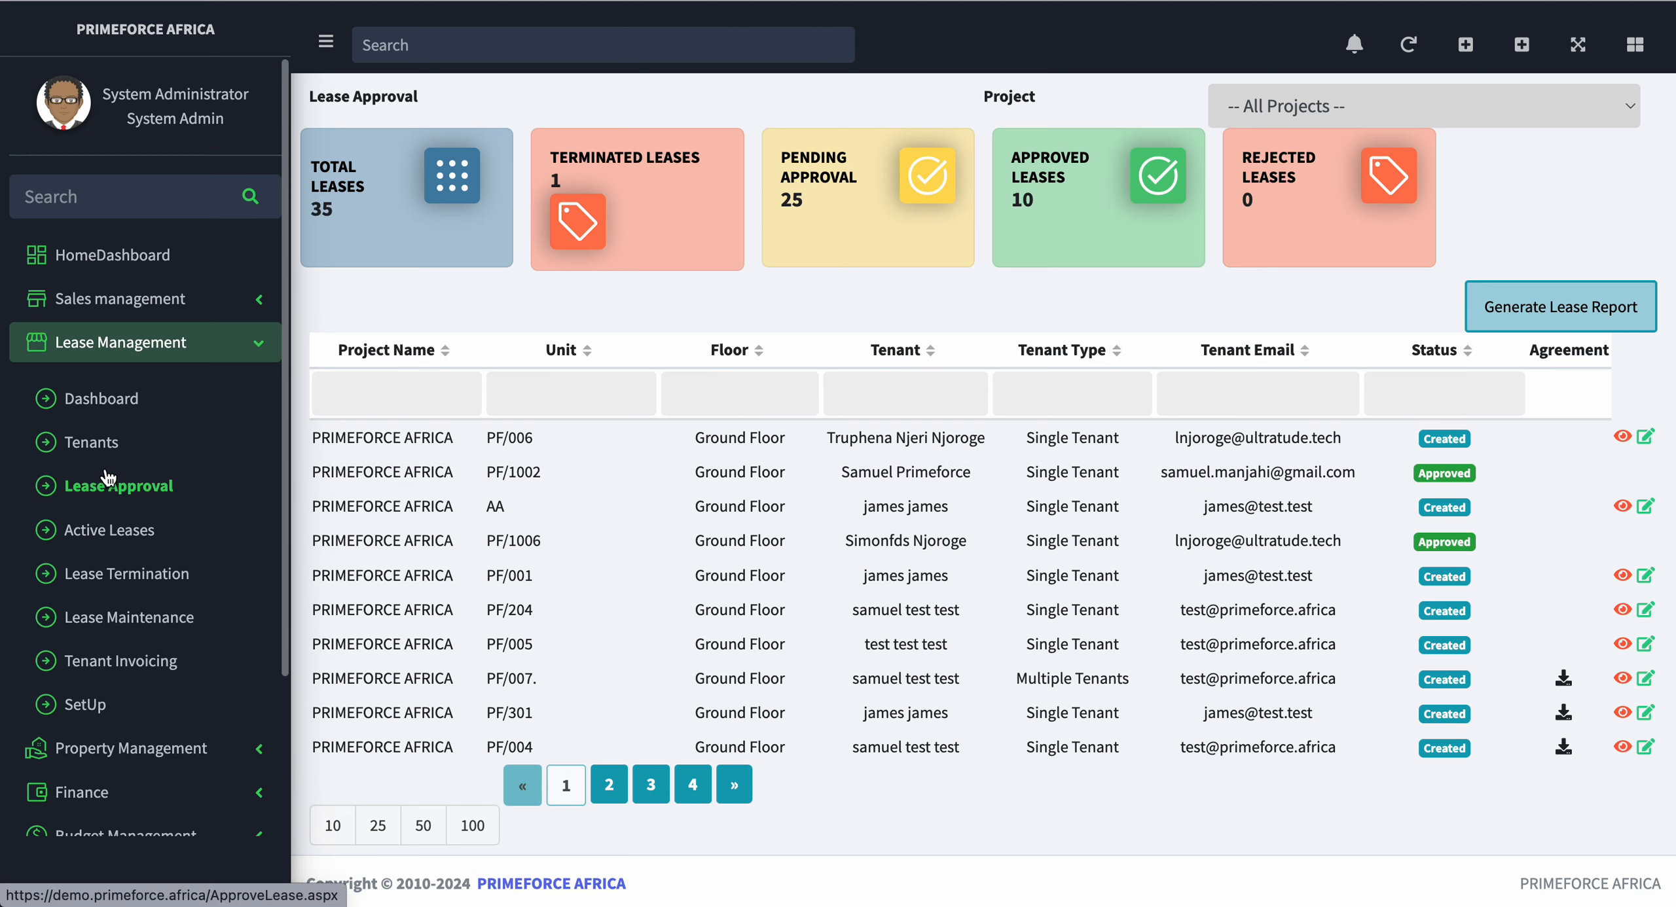
# Step: View the rent invoices of the first active lease, L.Test unit 1A, and close them
pyautogui.click(94, 532)
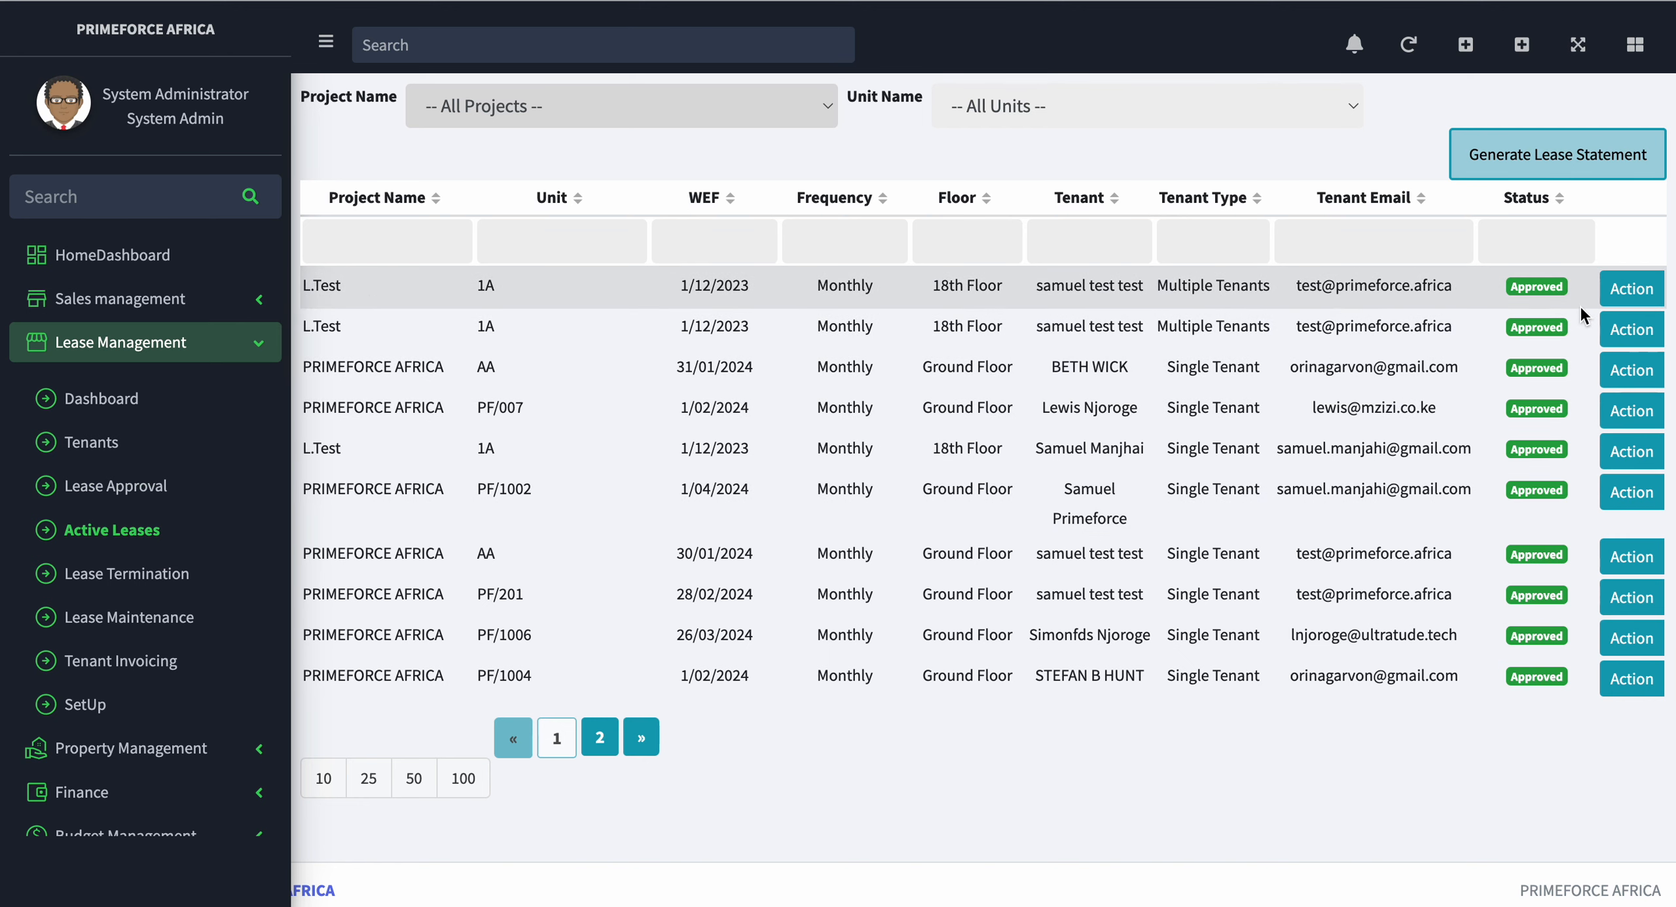
pyautogui.click(1623, 293)
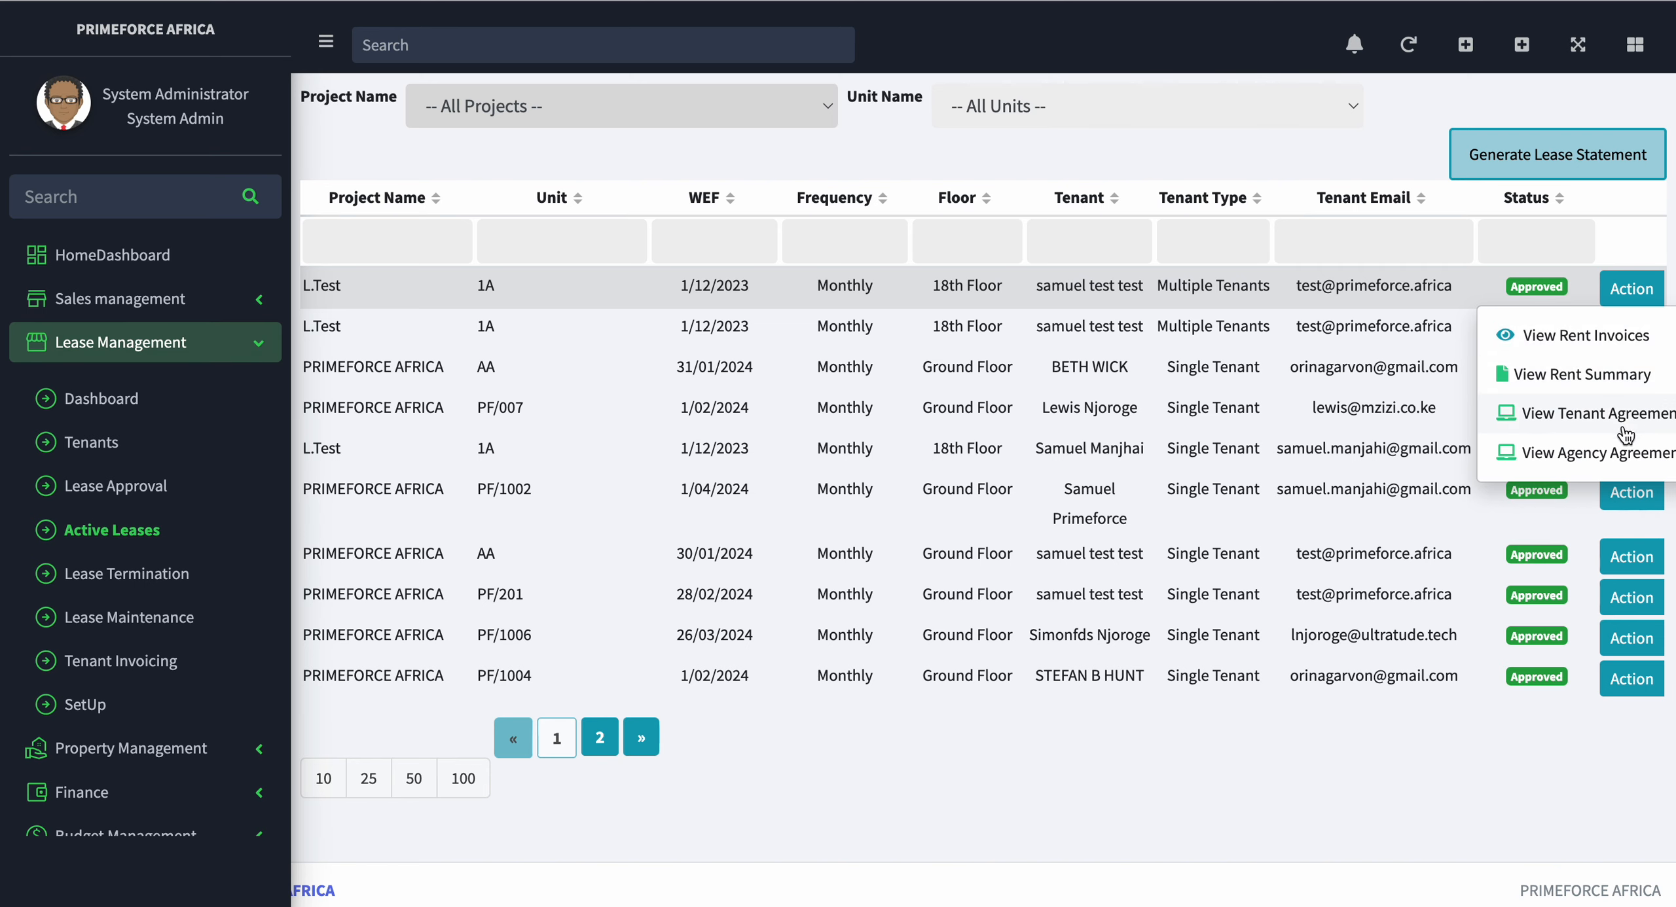
pyautogui.click(1590, 337)
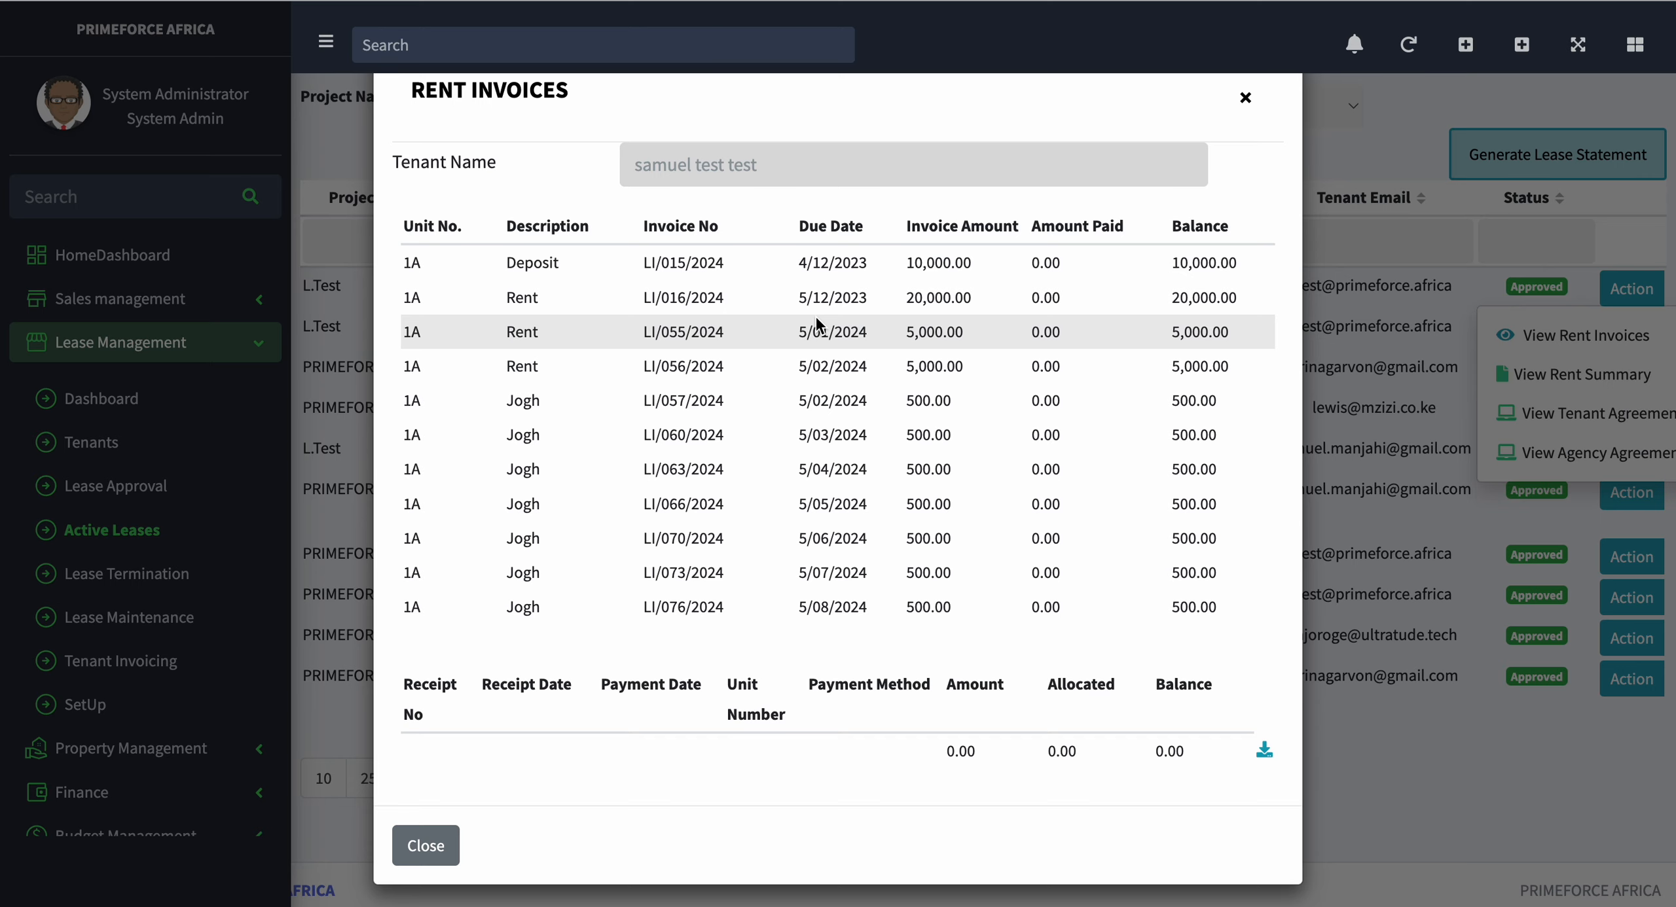
pyautogui.click(1247, 104)
# Step: View the rent summary sheet of the first L.Test unit 1A lease and close it
pyautogui.click(1624, 289)
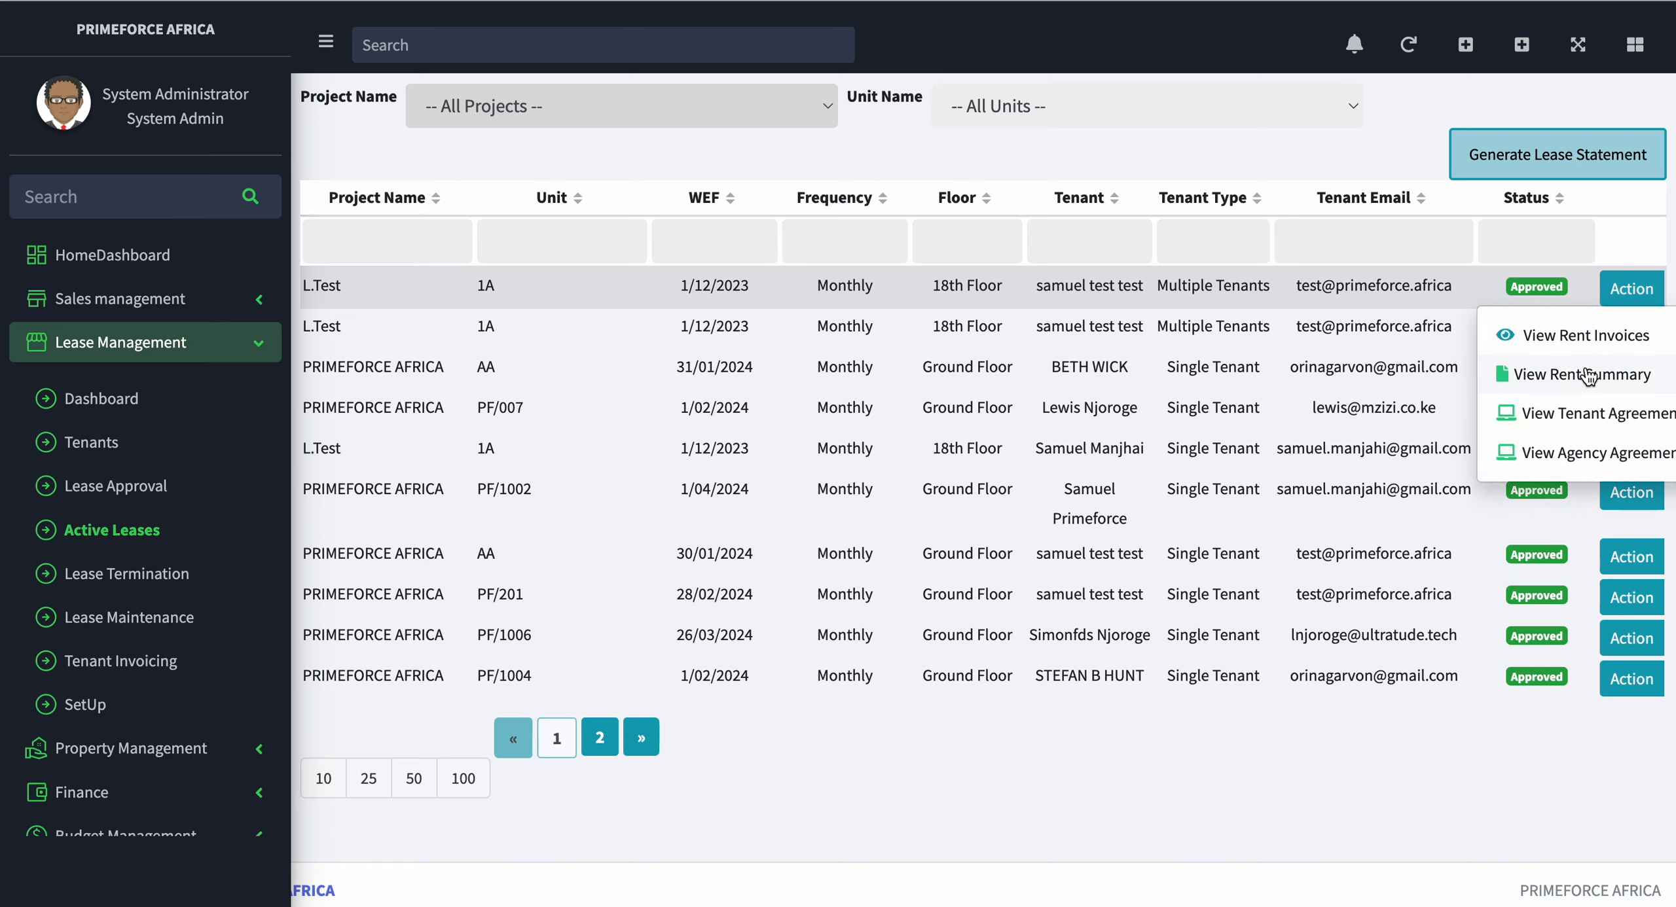
pyautogui.click(1584, 375)
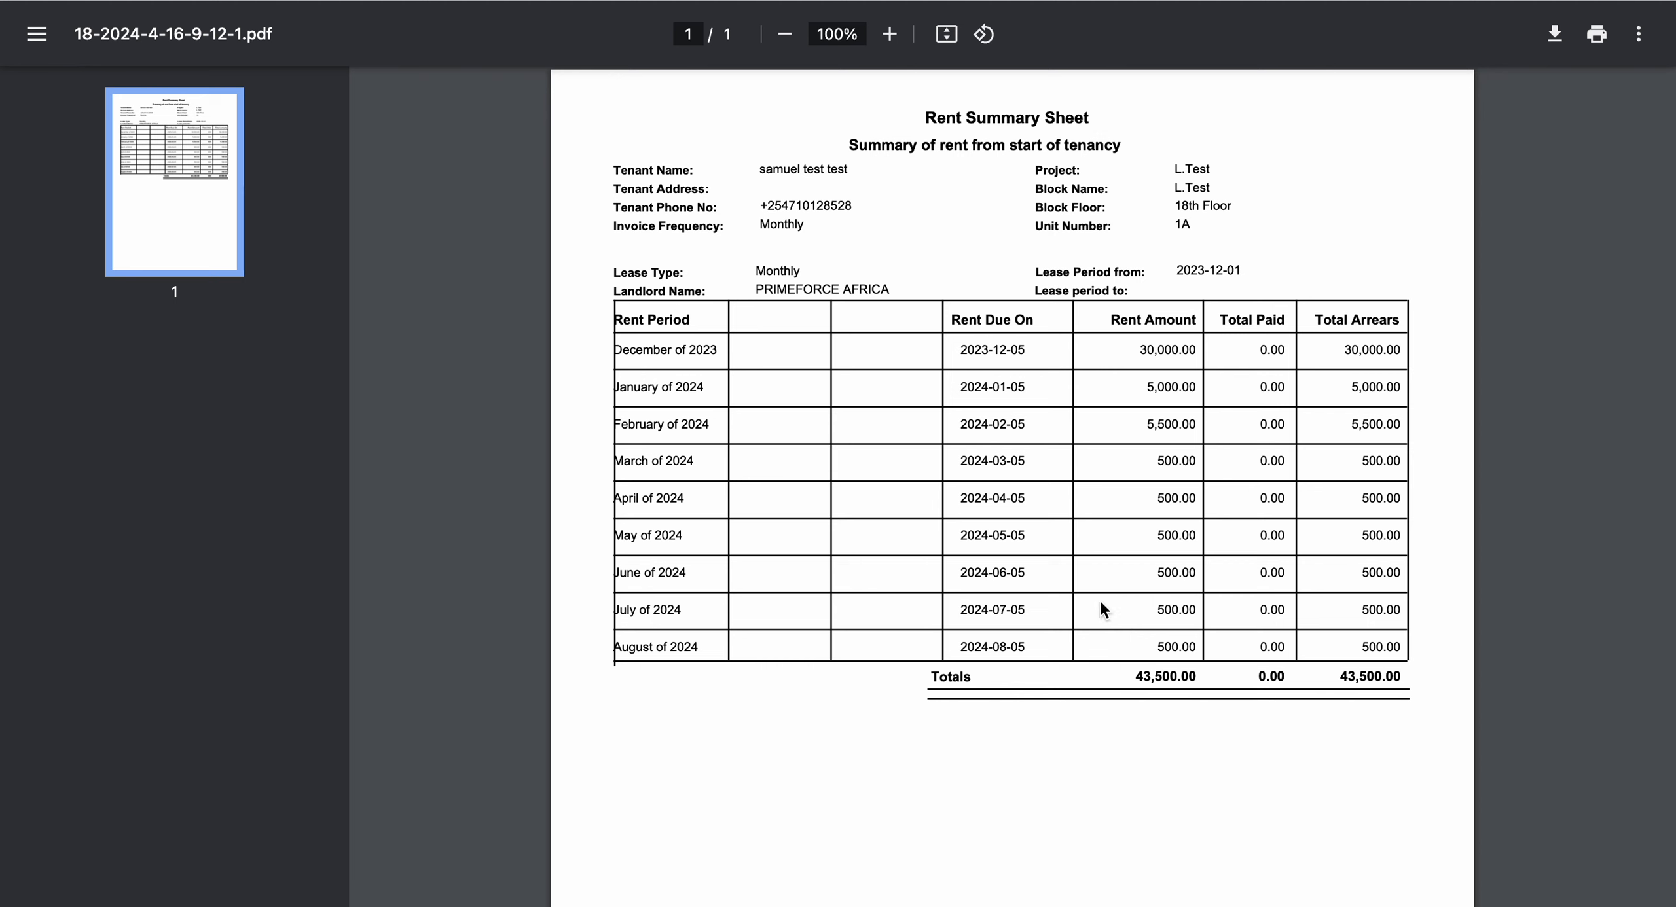
pyautogui.press('super+w')
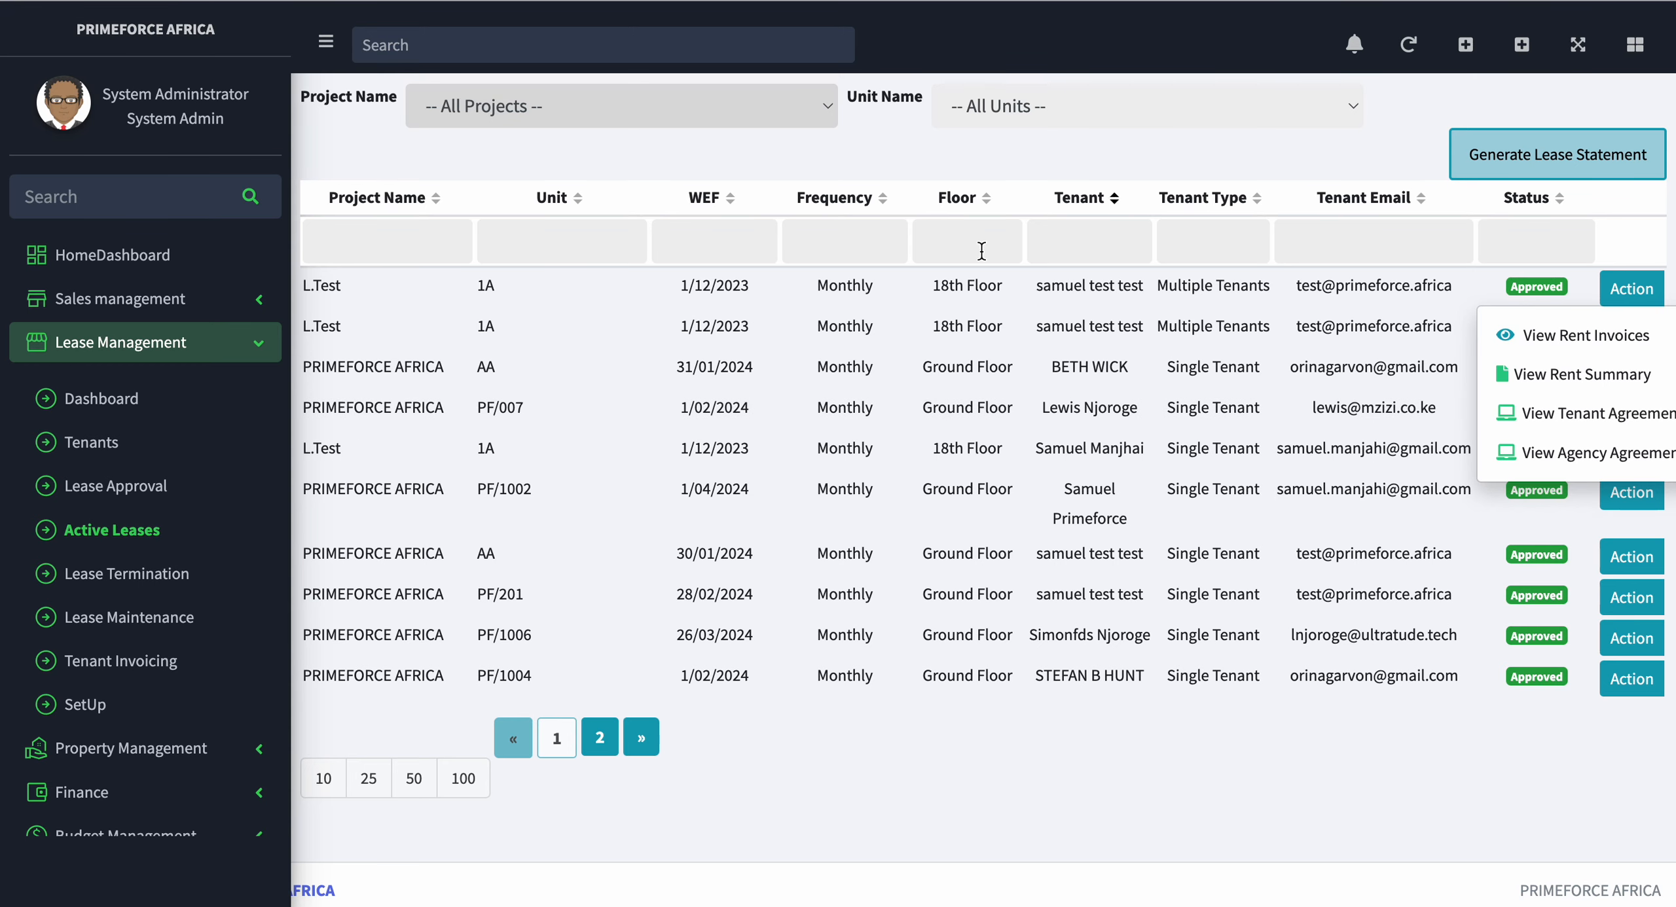
# Step: Try to view the tenant agreement of the first L.Test unit 1A lease
pyautogui.click(1587, 429)
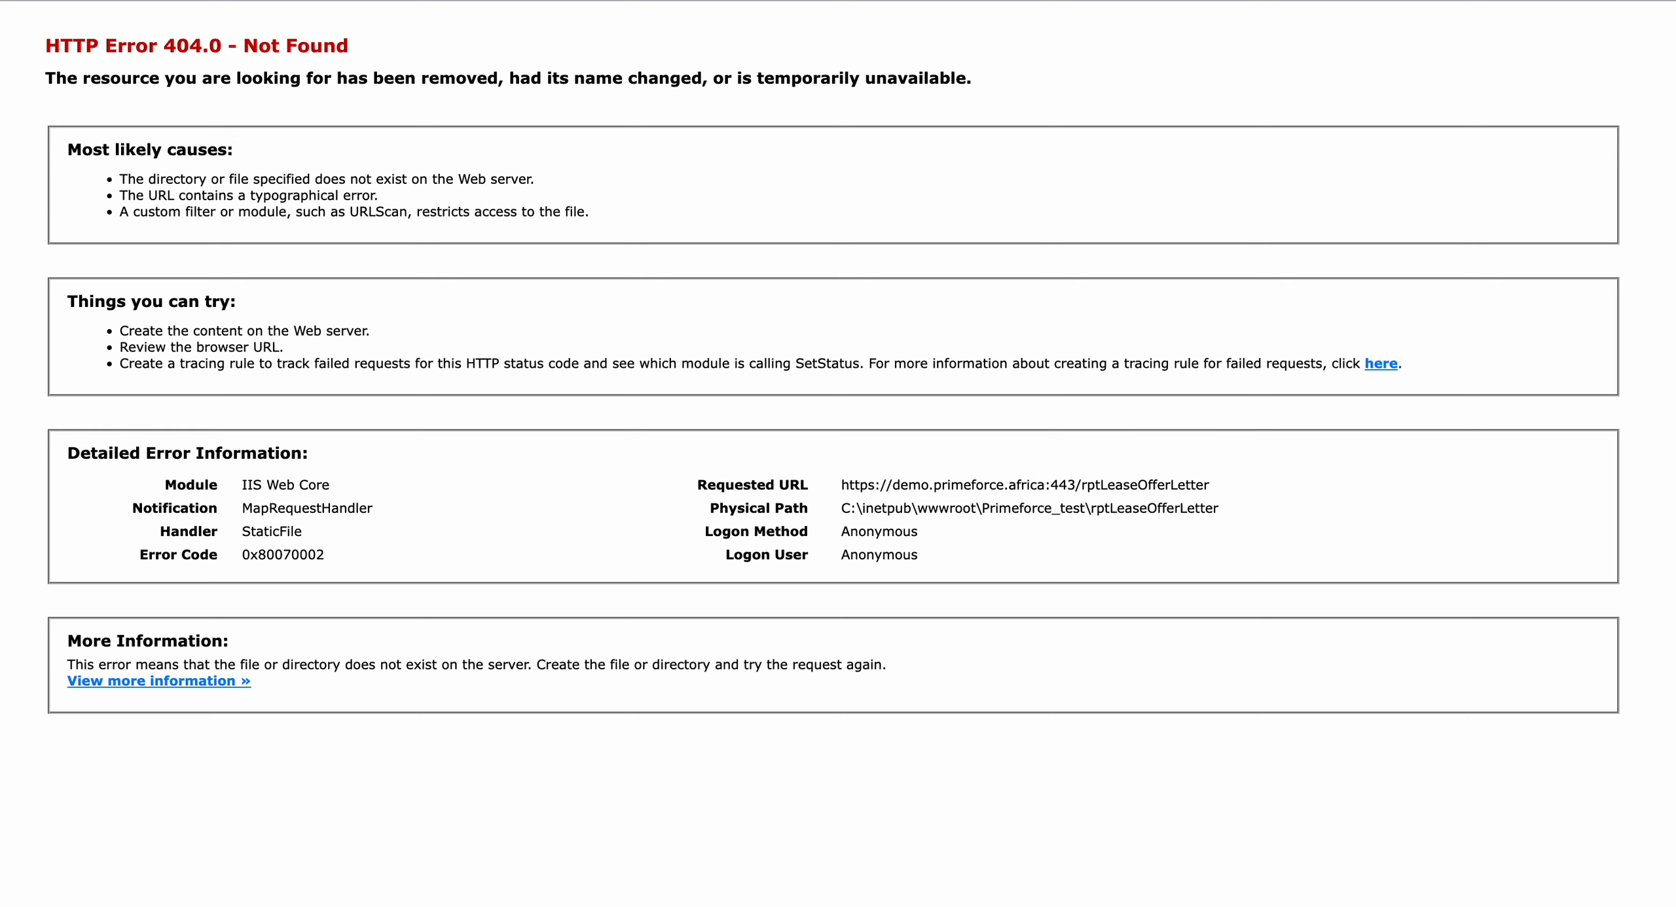
pyautogui.press('super+w')
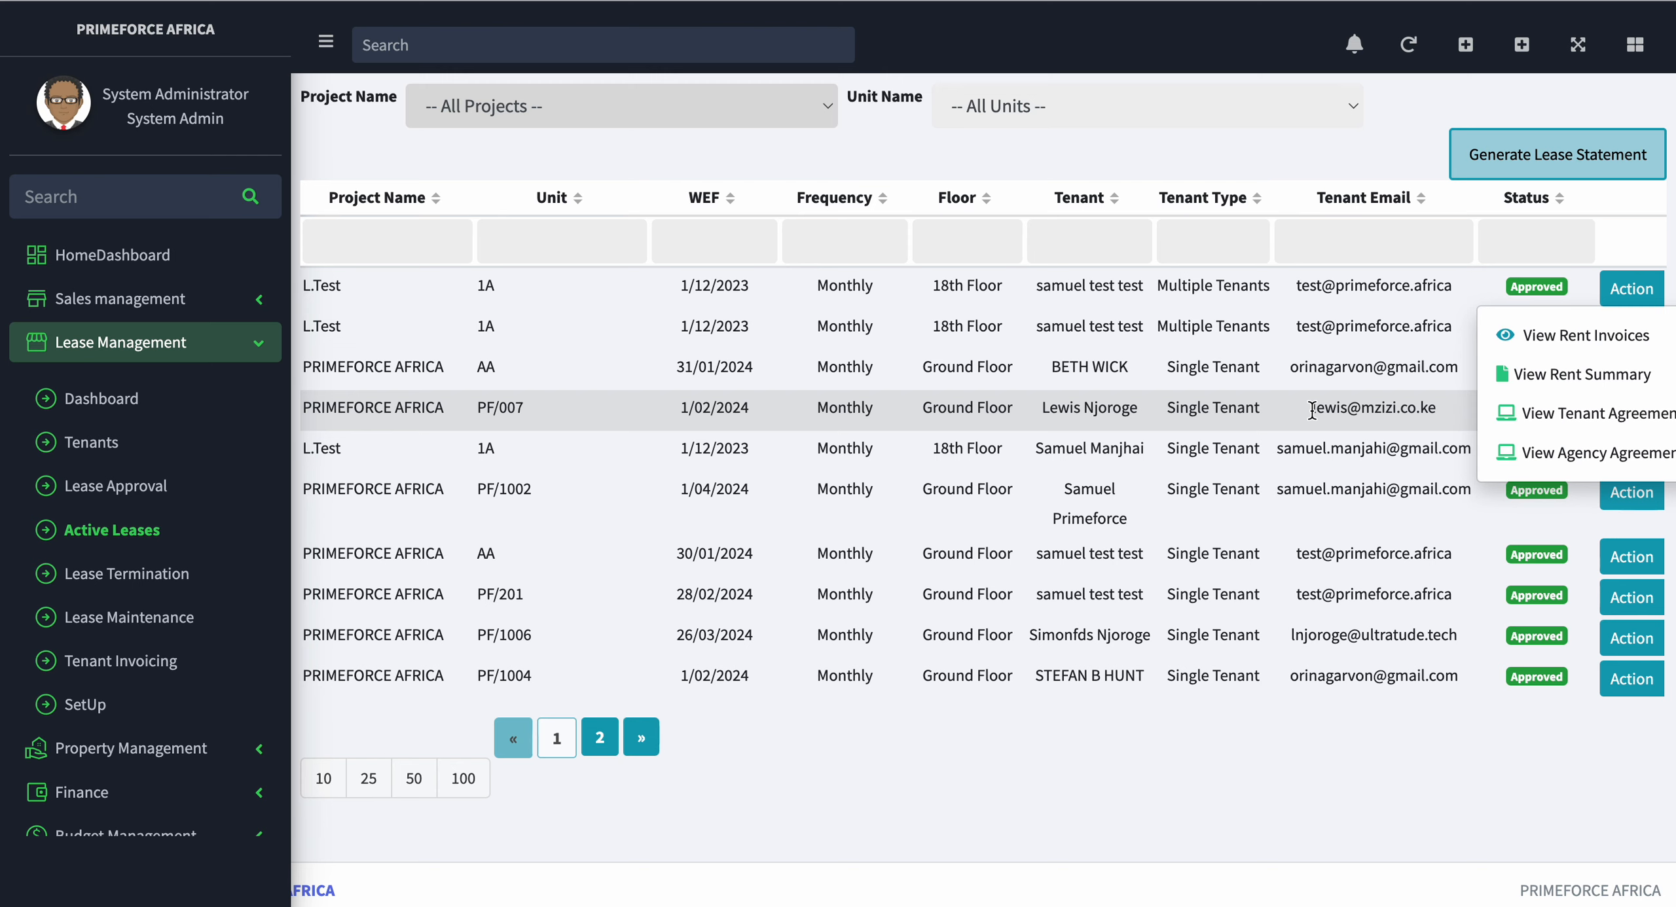
pyautogui.click(1335, 348)
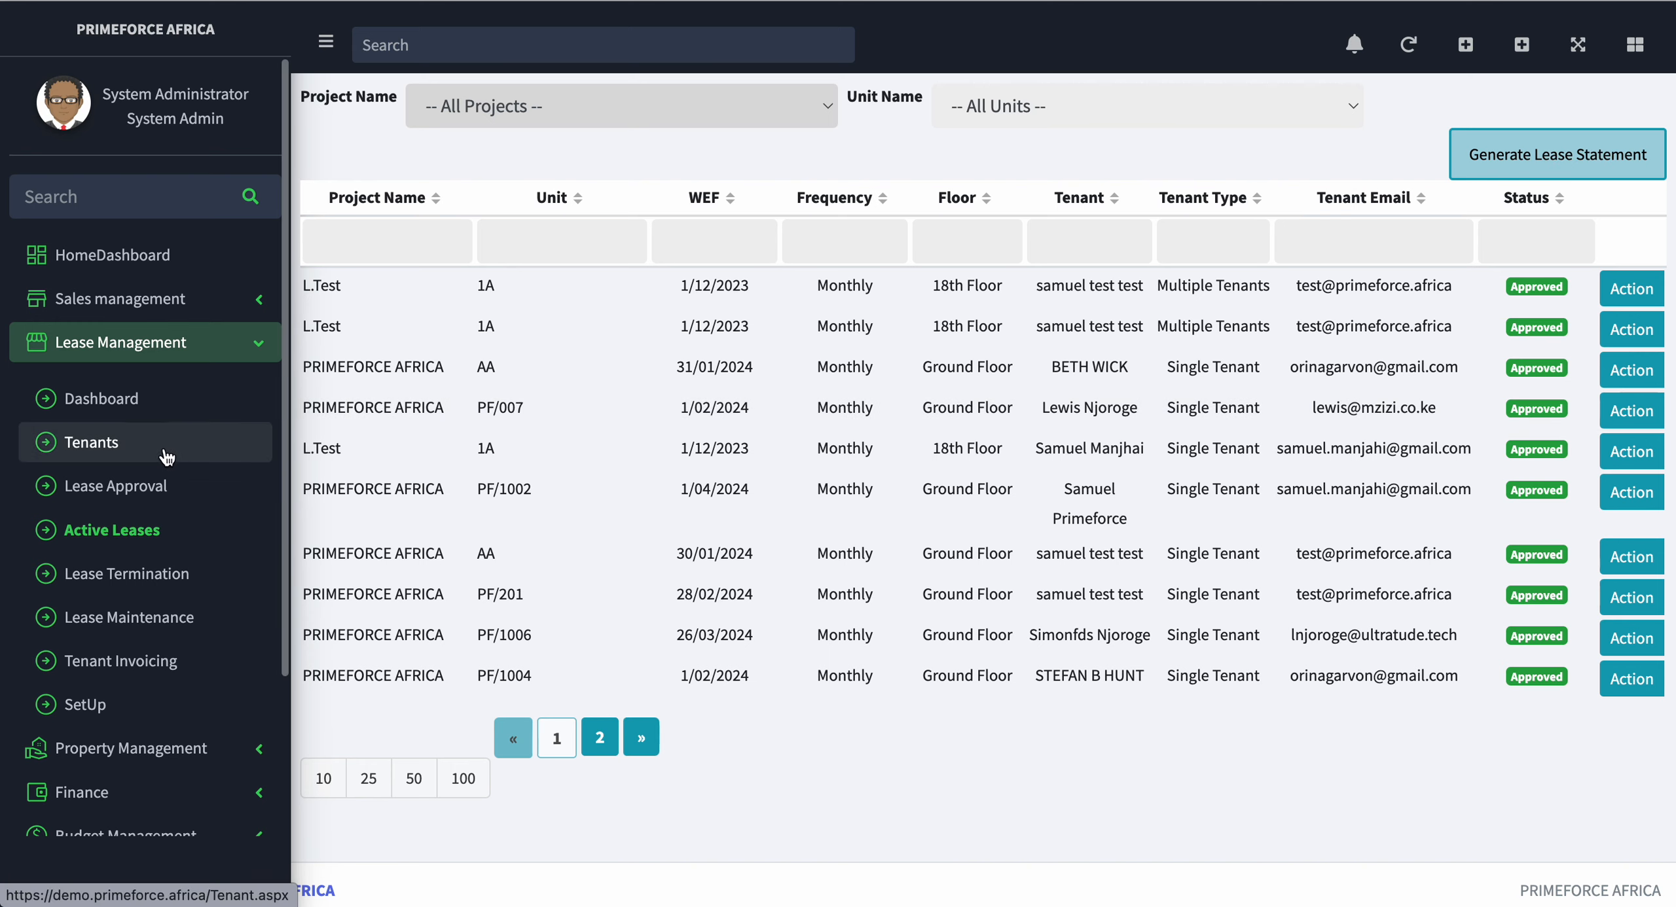
# Step: Open the tenants list and view the details of the second Developer-sourced tenant on L.Test unit 1A
pyautogui.click(114, 458)
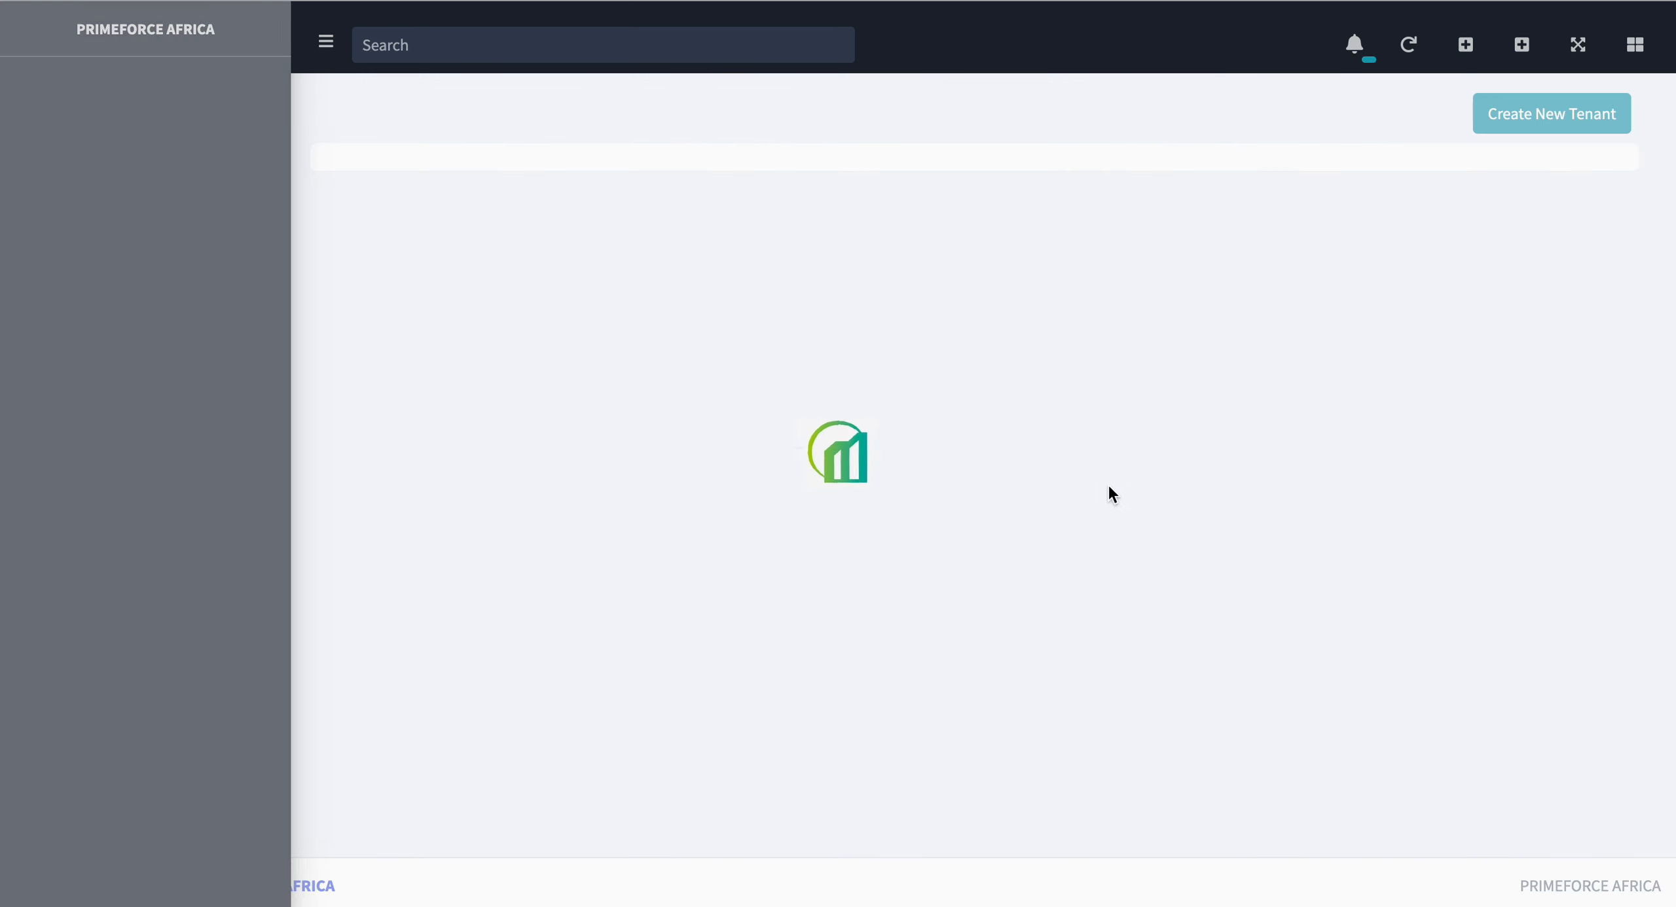
pyautogui.scroll(-5, 1105, 494)
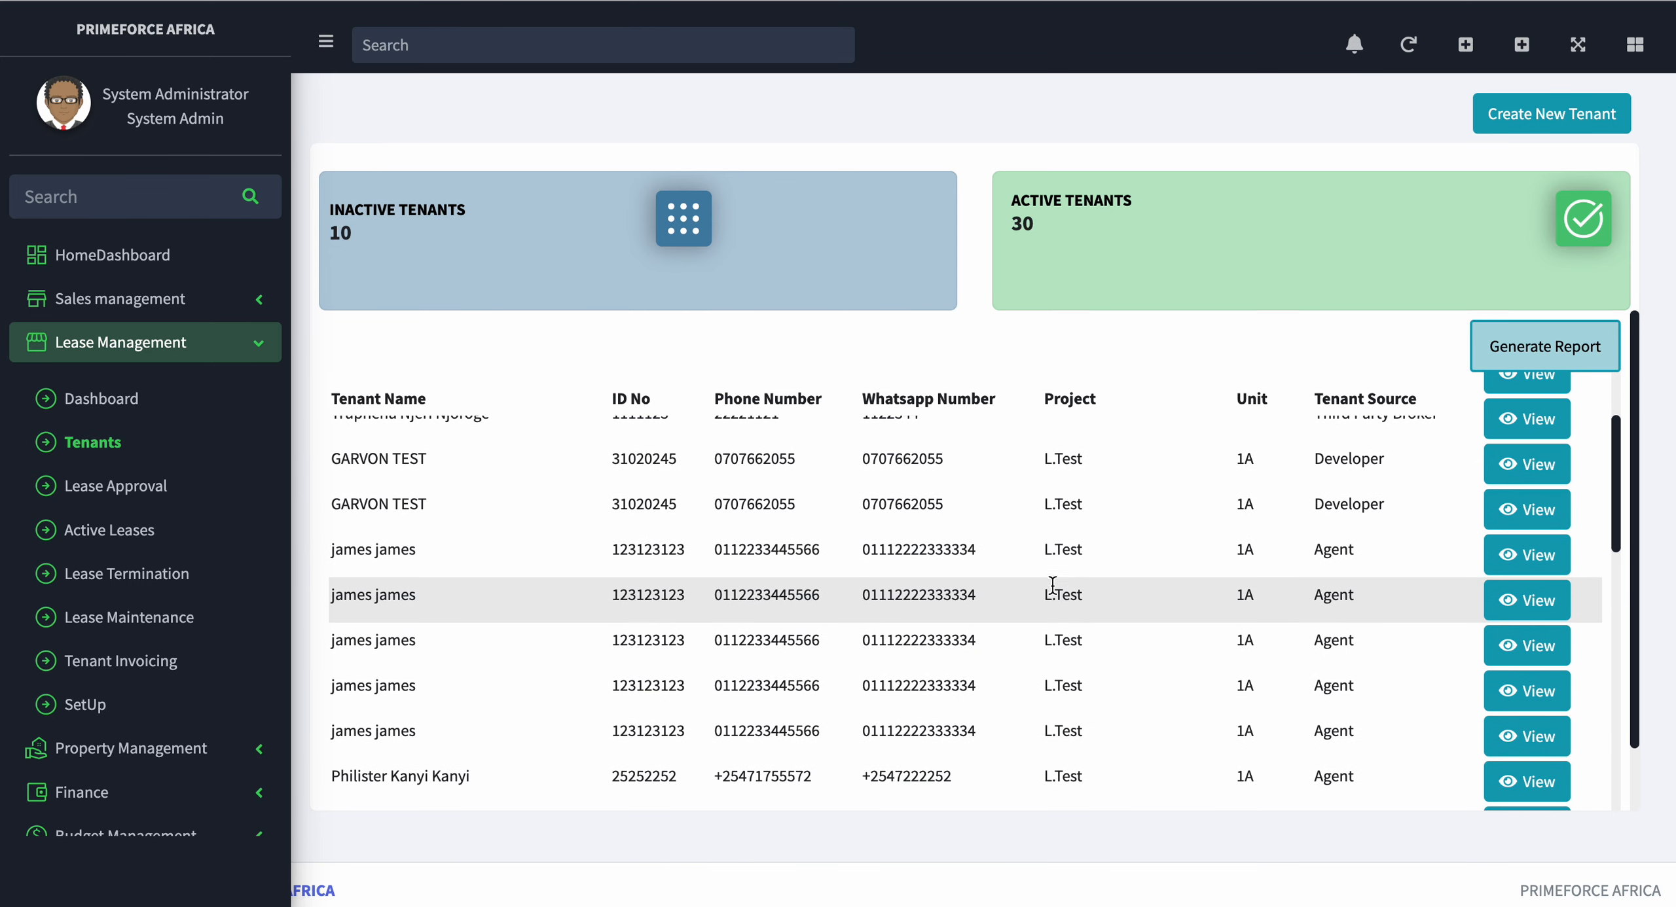
pyautogui.click(1525, 522)
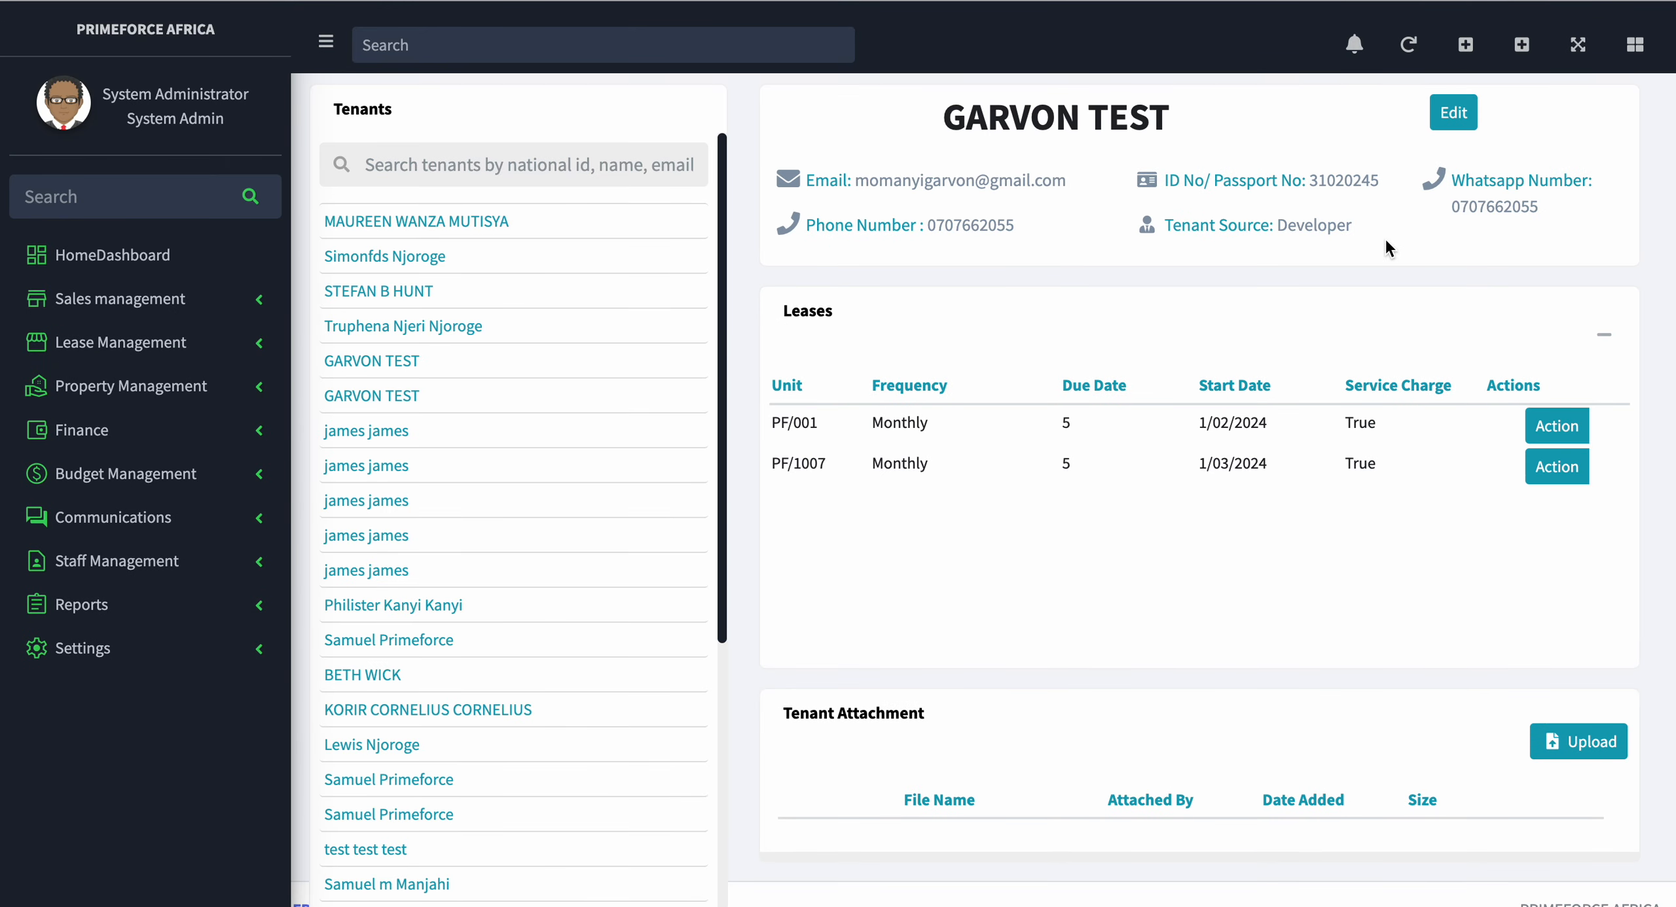
# Step: View the lease schedule for the tenant's PF/001 lease and close it
pyautogui.click(1570, 433)
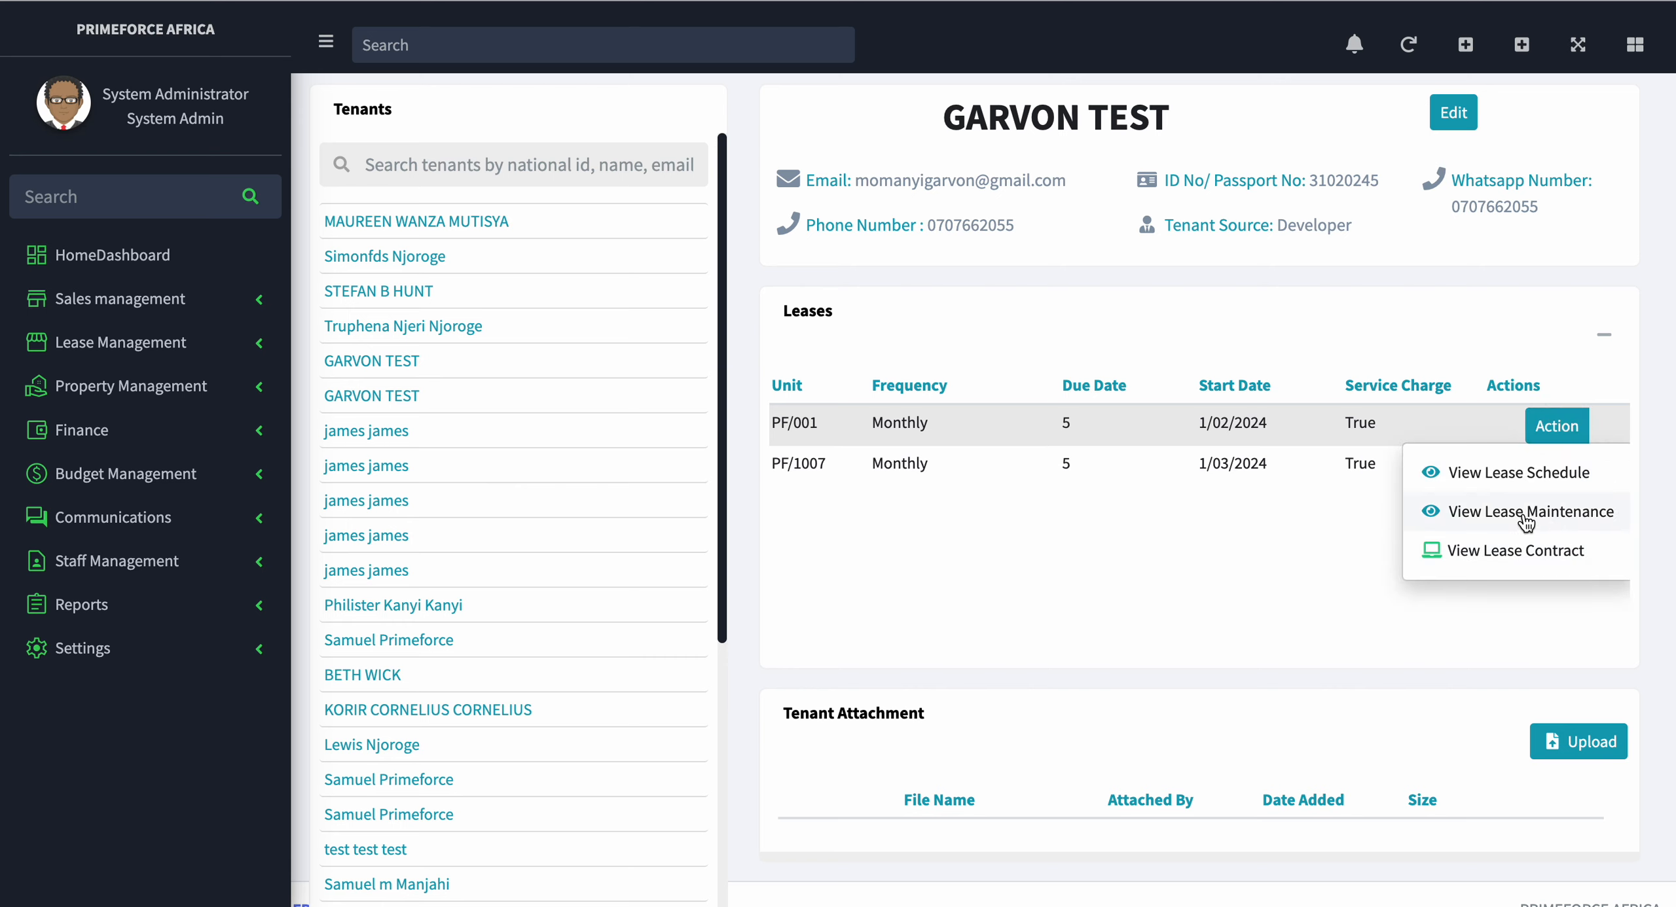
pyautogui.click(1578, 484)
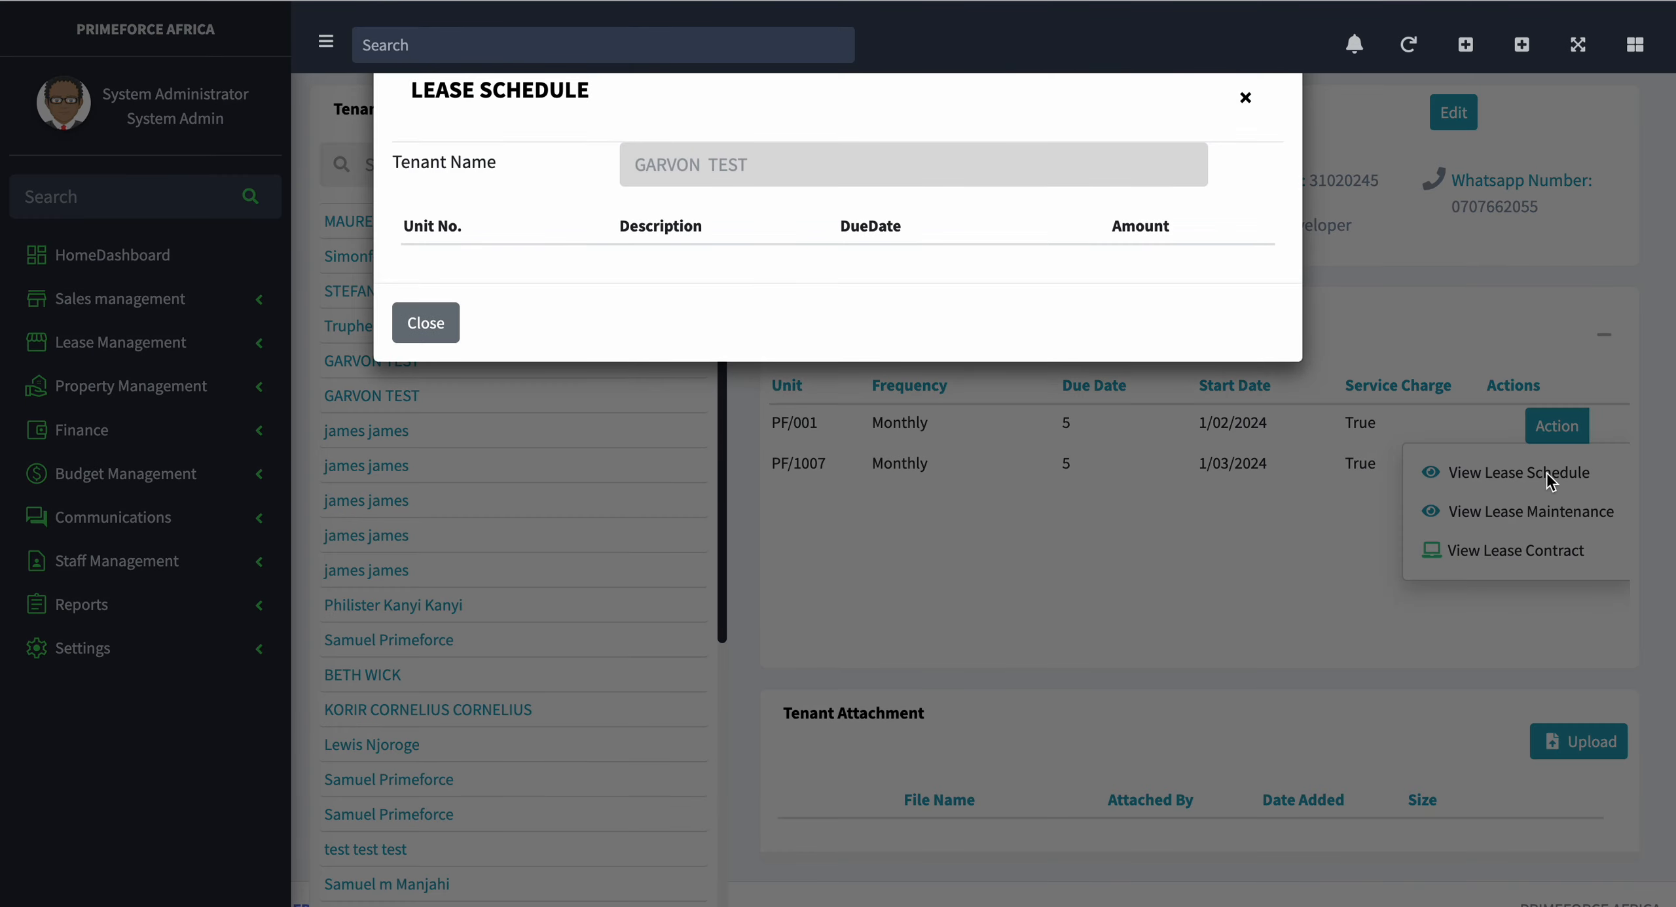
pyautogui.click(1246, 98)
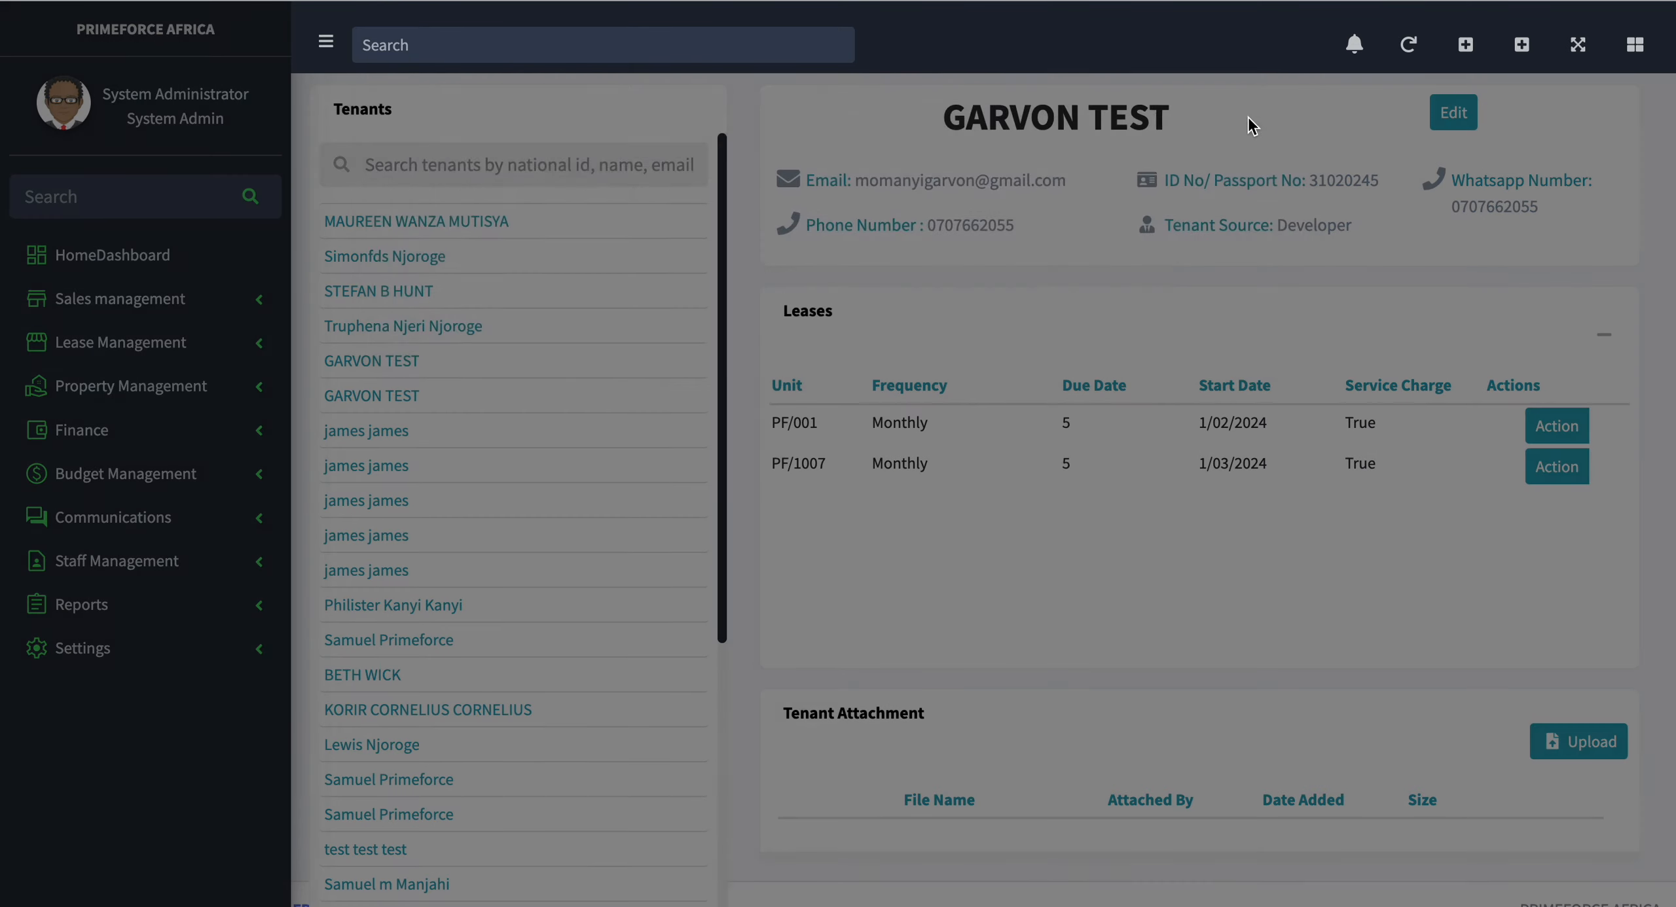
# Step: Open the tenant invoicing list and show 100 invoices per page
pyautogui.click(89, 354)
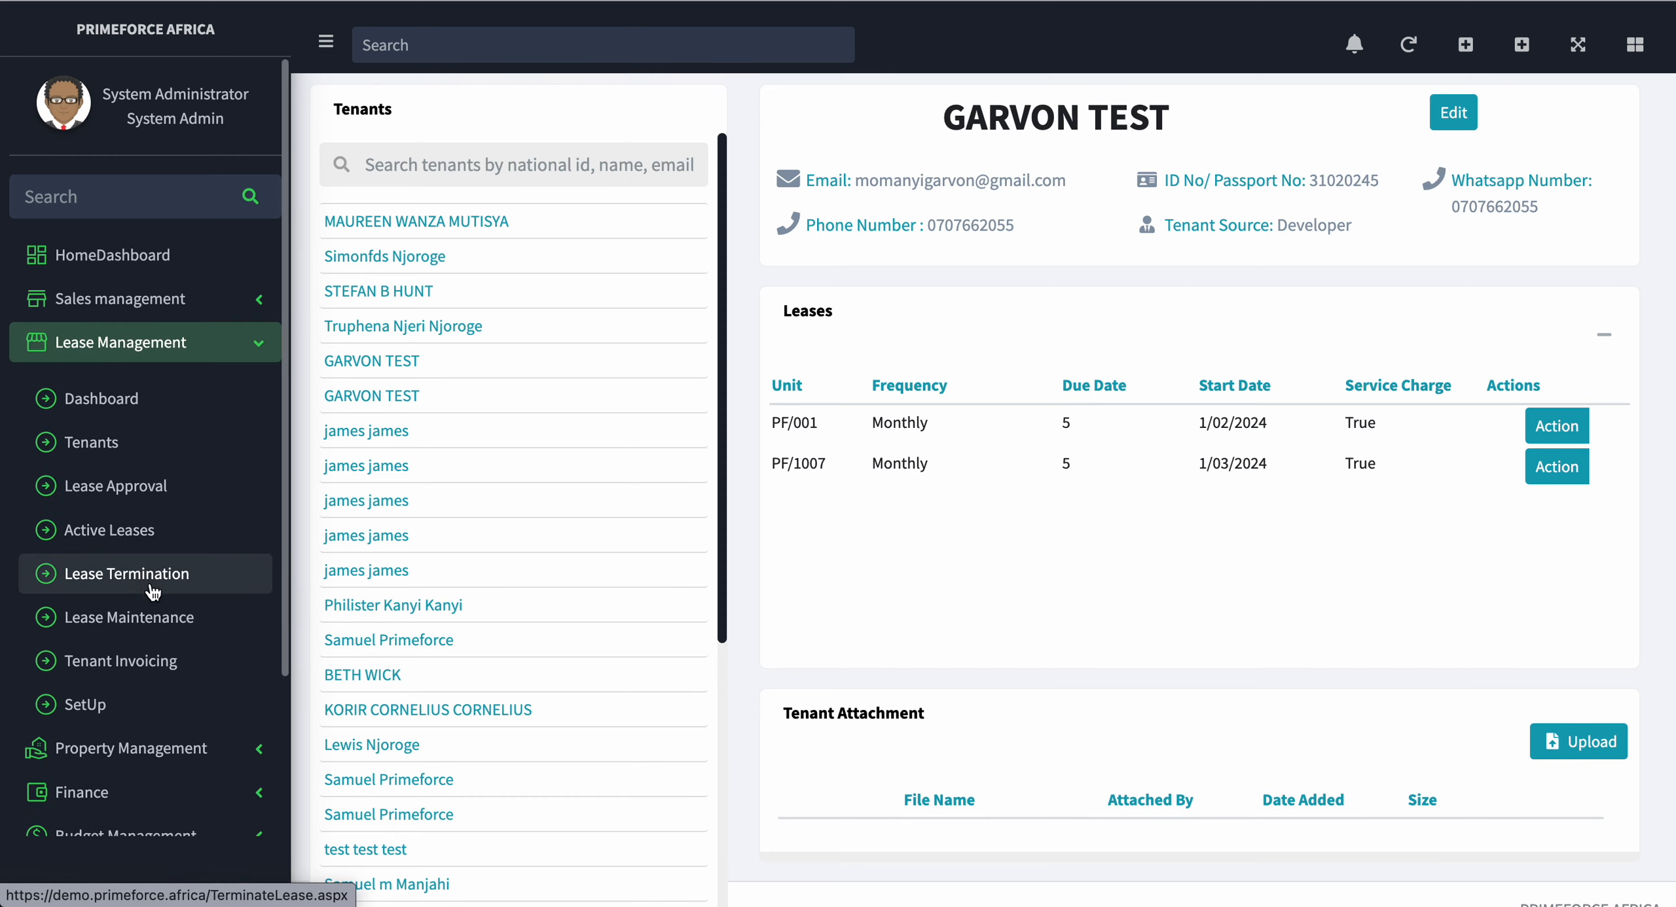
pyautogui.click(145, 665)
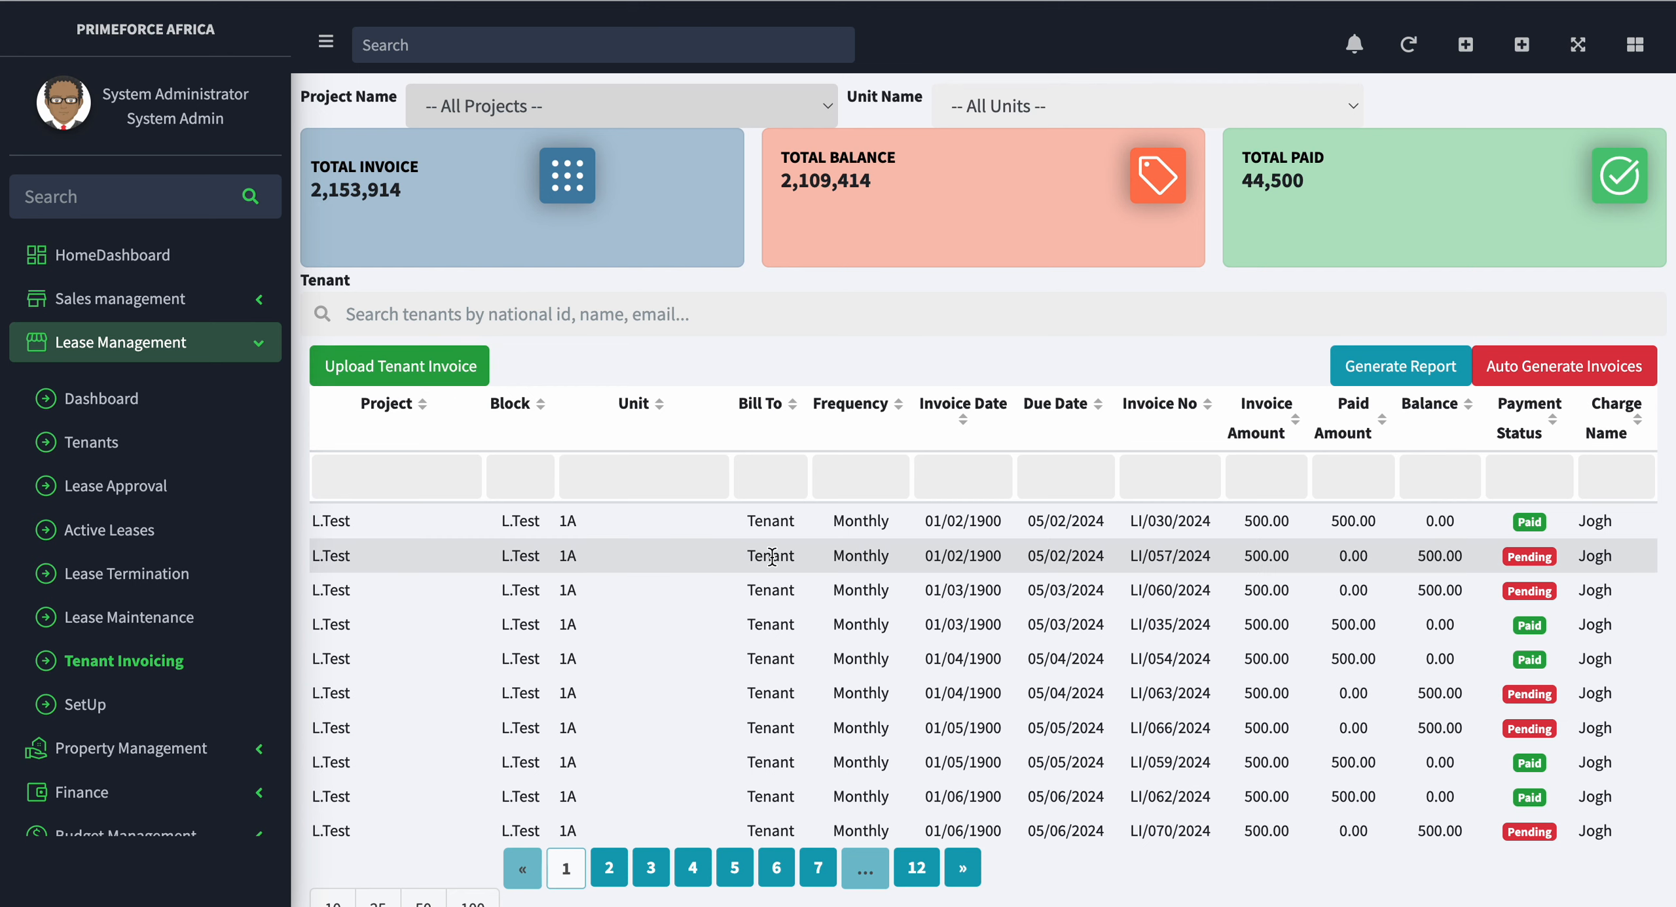
pyautogui.scroll(-2, 759, 576)
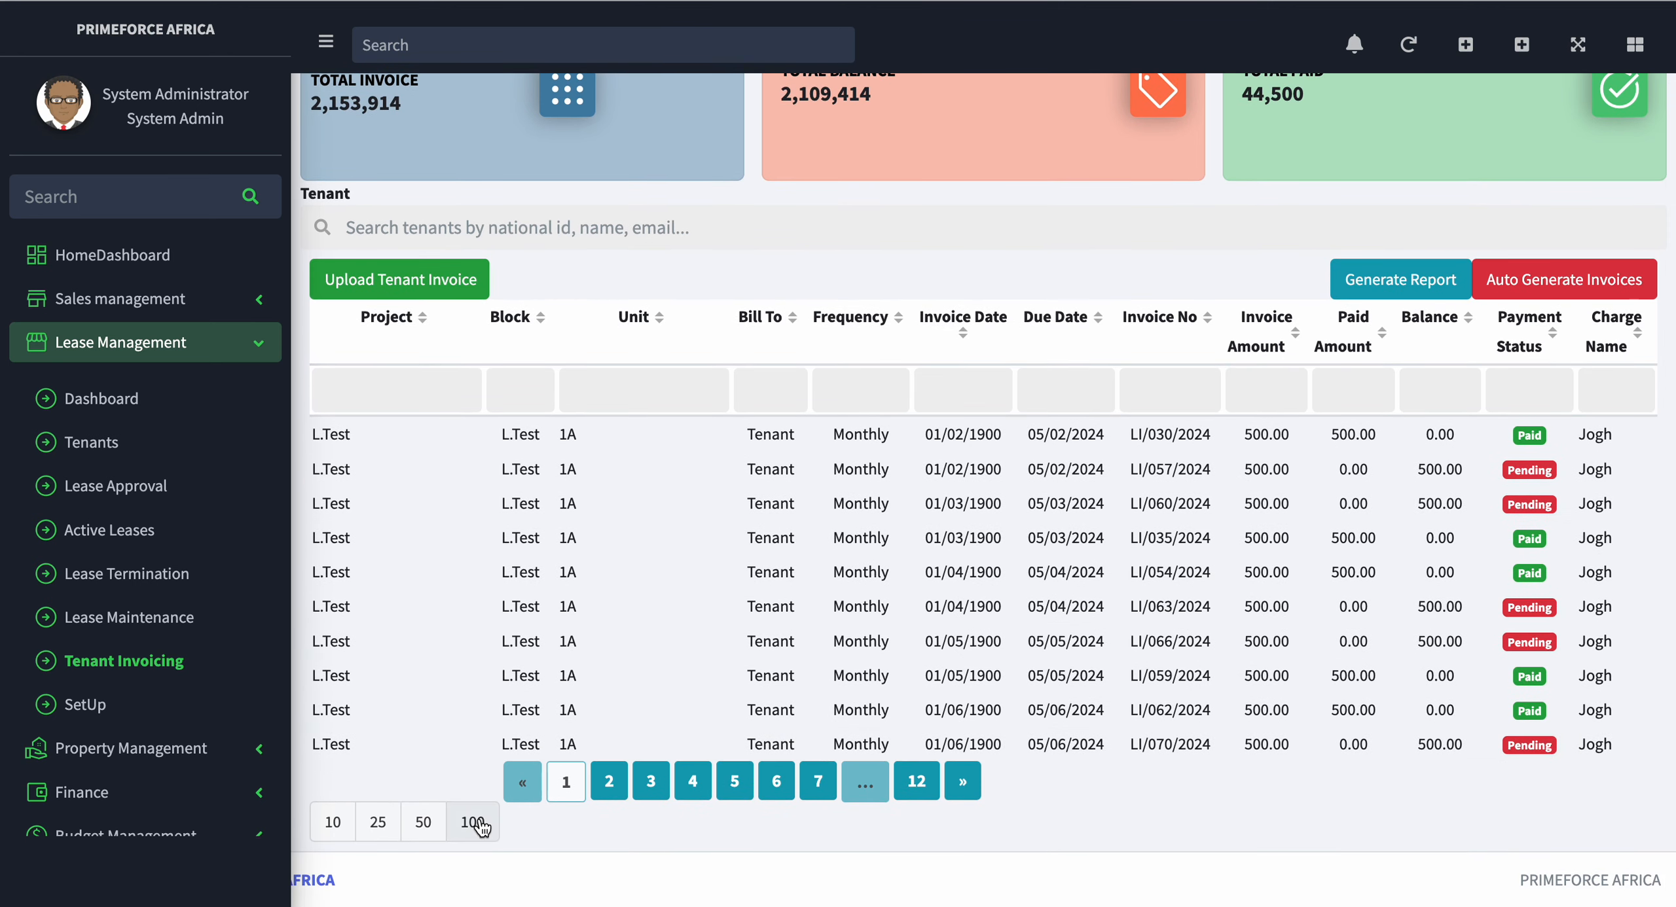
pyautogui.click(472, 821)
# Step: Examine the invoice list for payment statuses, amounts and balances across the projects and units
pyautogui.scroll(-5, 747, 628)
pyautogui.scroll(4, 756, 655)
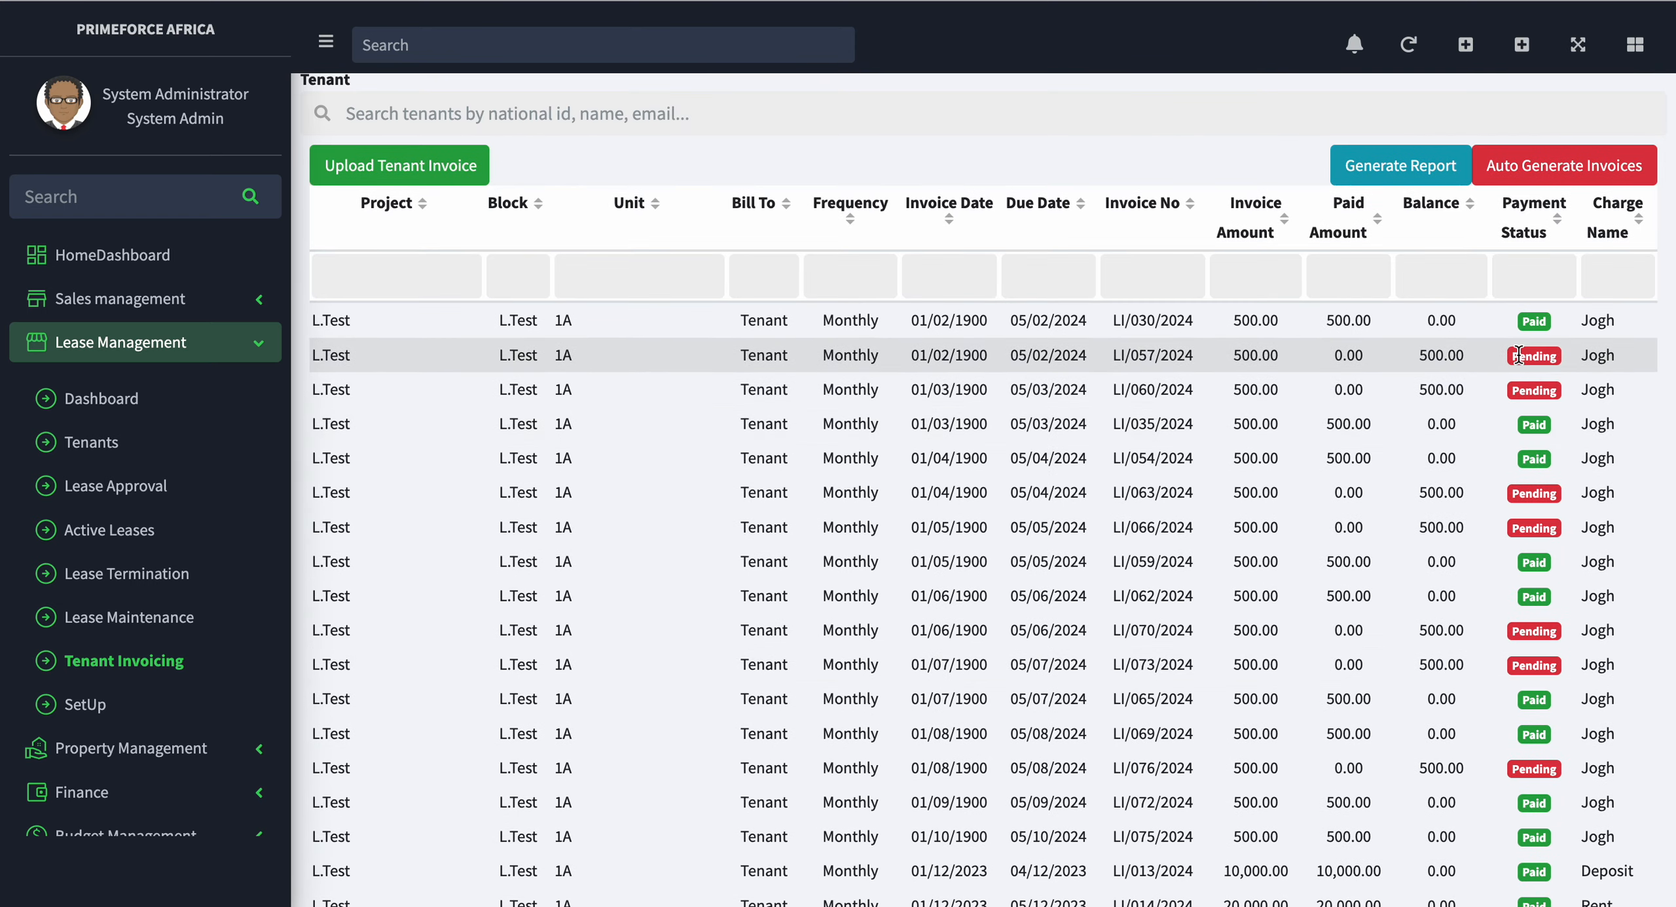
pyautogui.moveTo(1519, 355); pyautogui.dragTo(1560, 356)
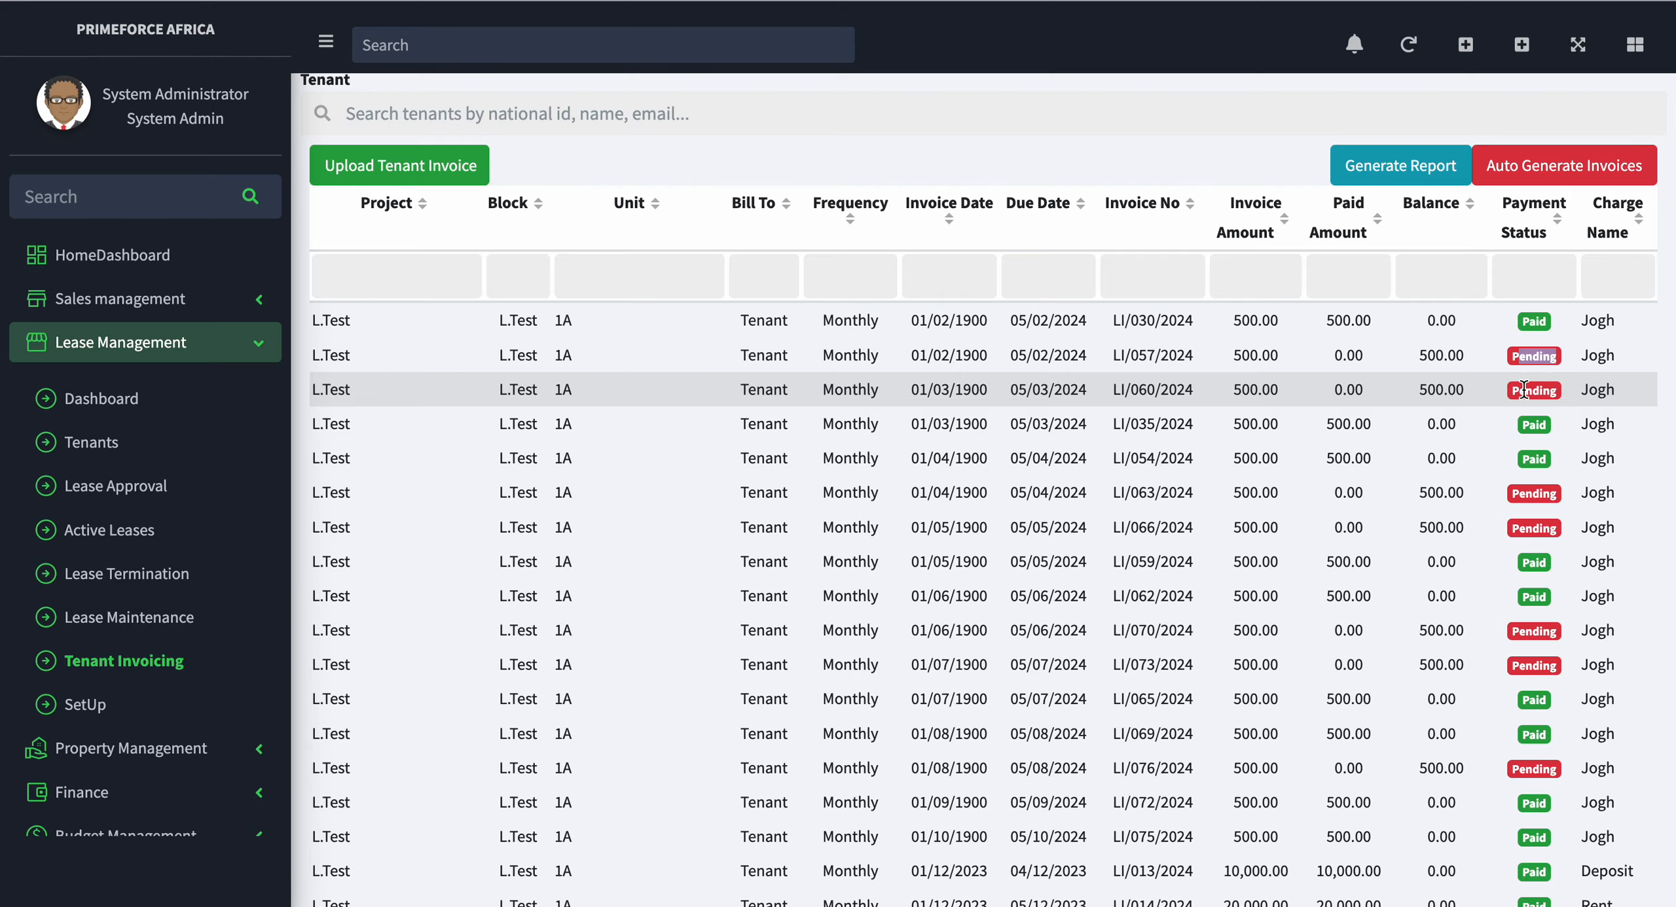
pyautogui.scroll(-6, 1065, 440)
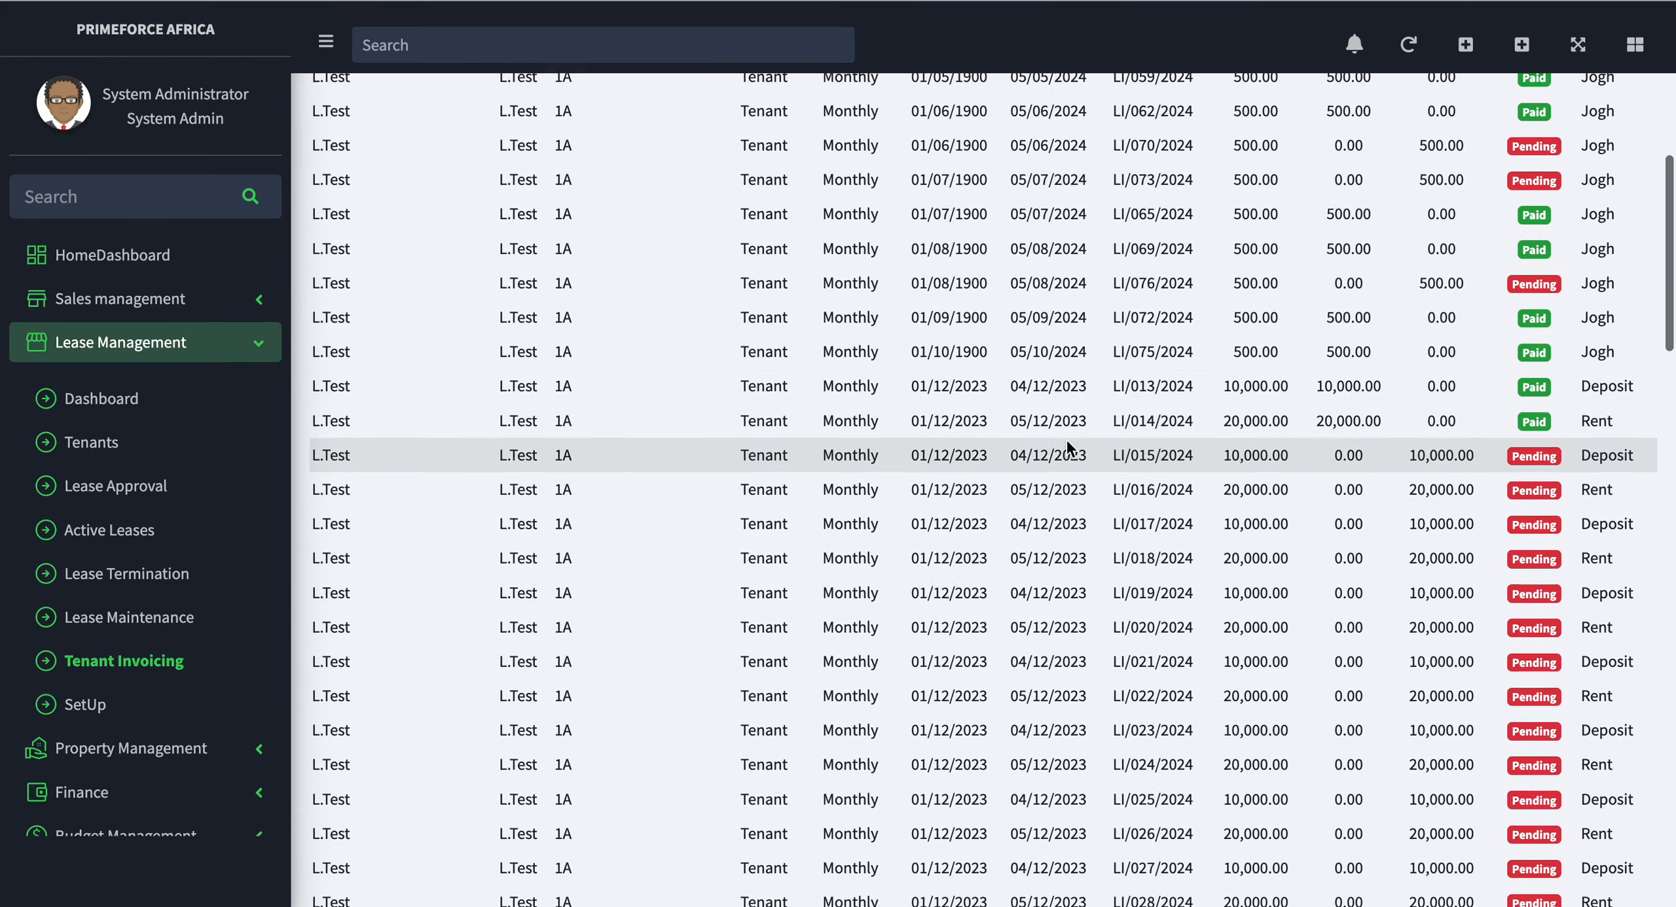
pyautogui.scroll(-15, 1066, 440)
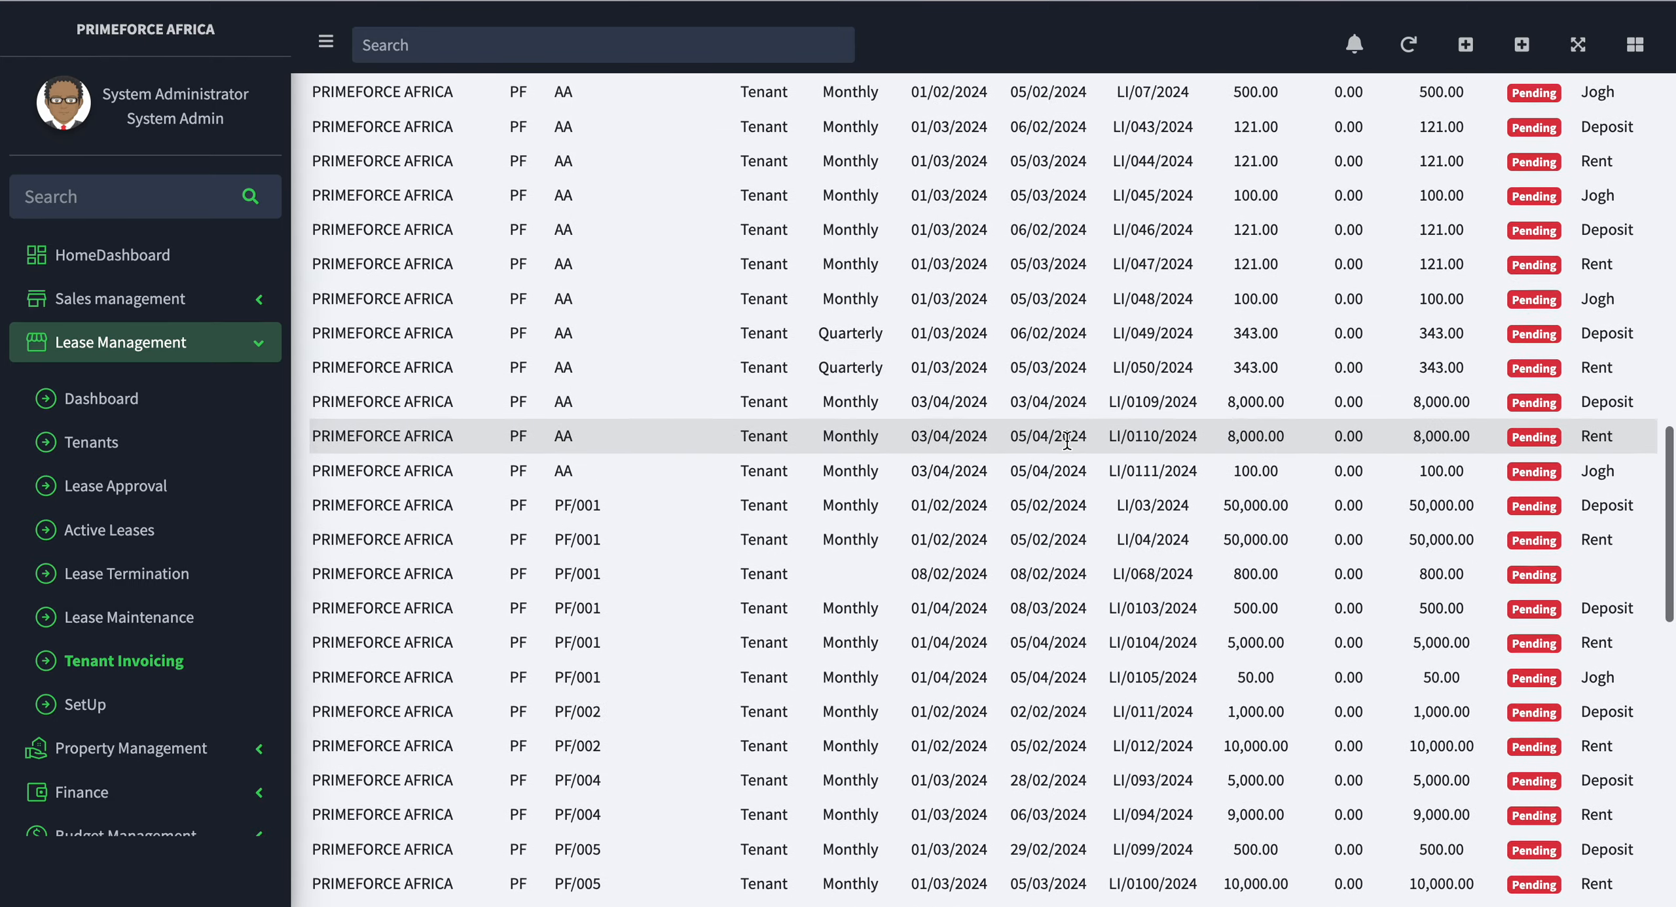
pyautogui.scroll(-10, 1067, 440)
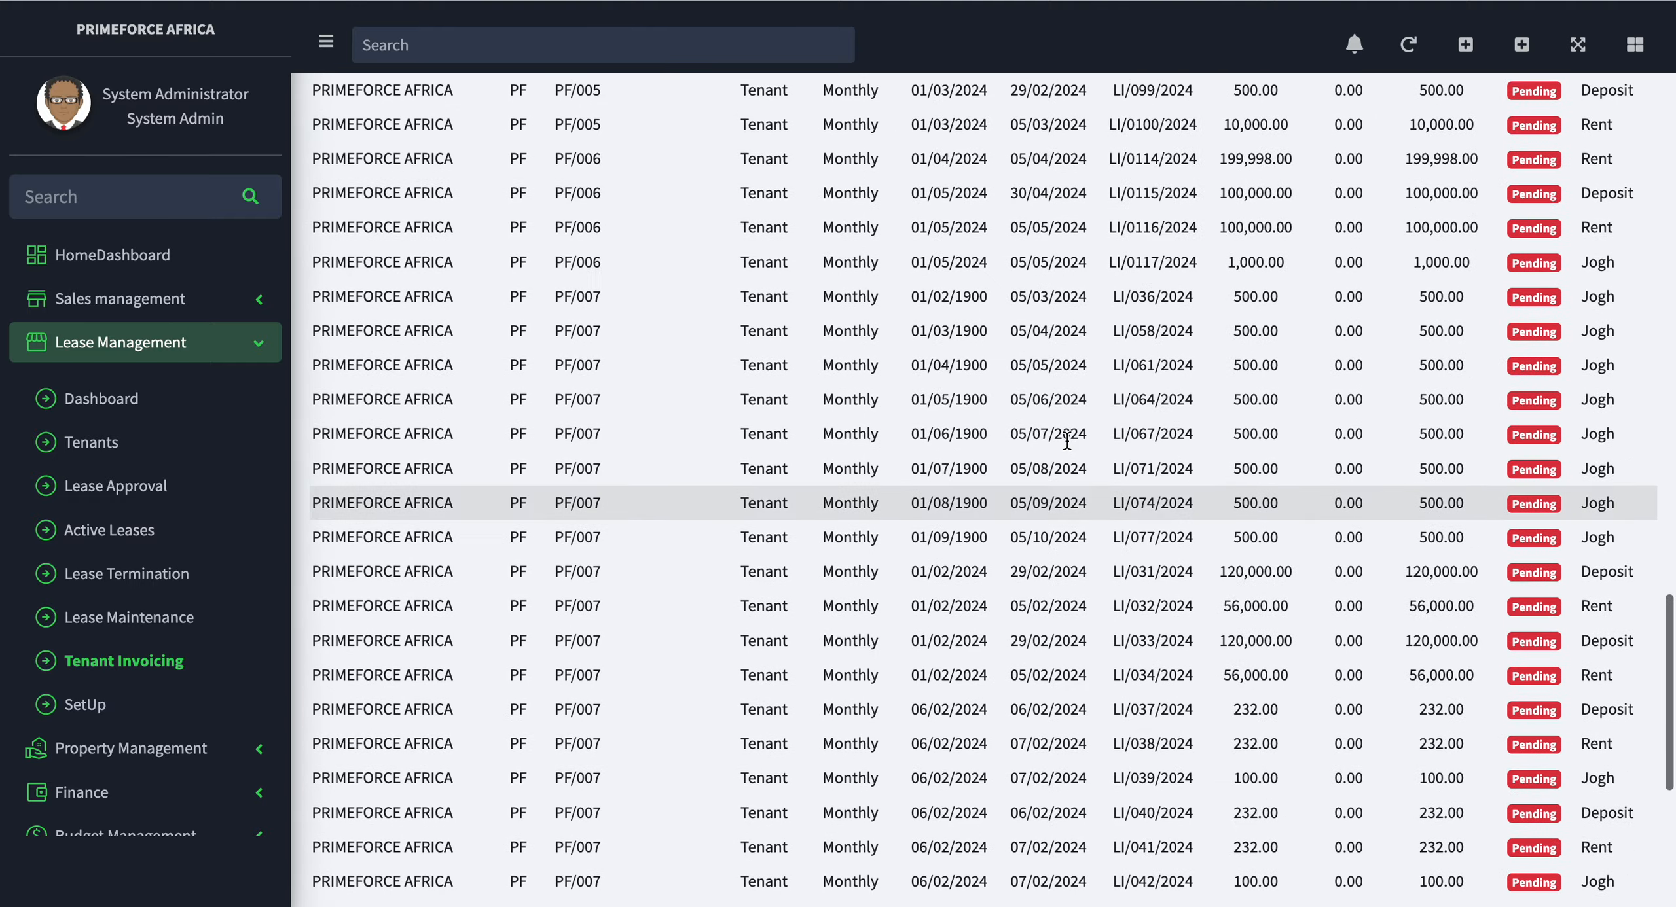
pyautogui.scroll(20, 1067, 440)
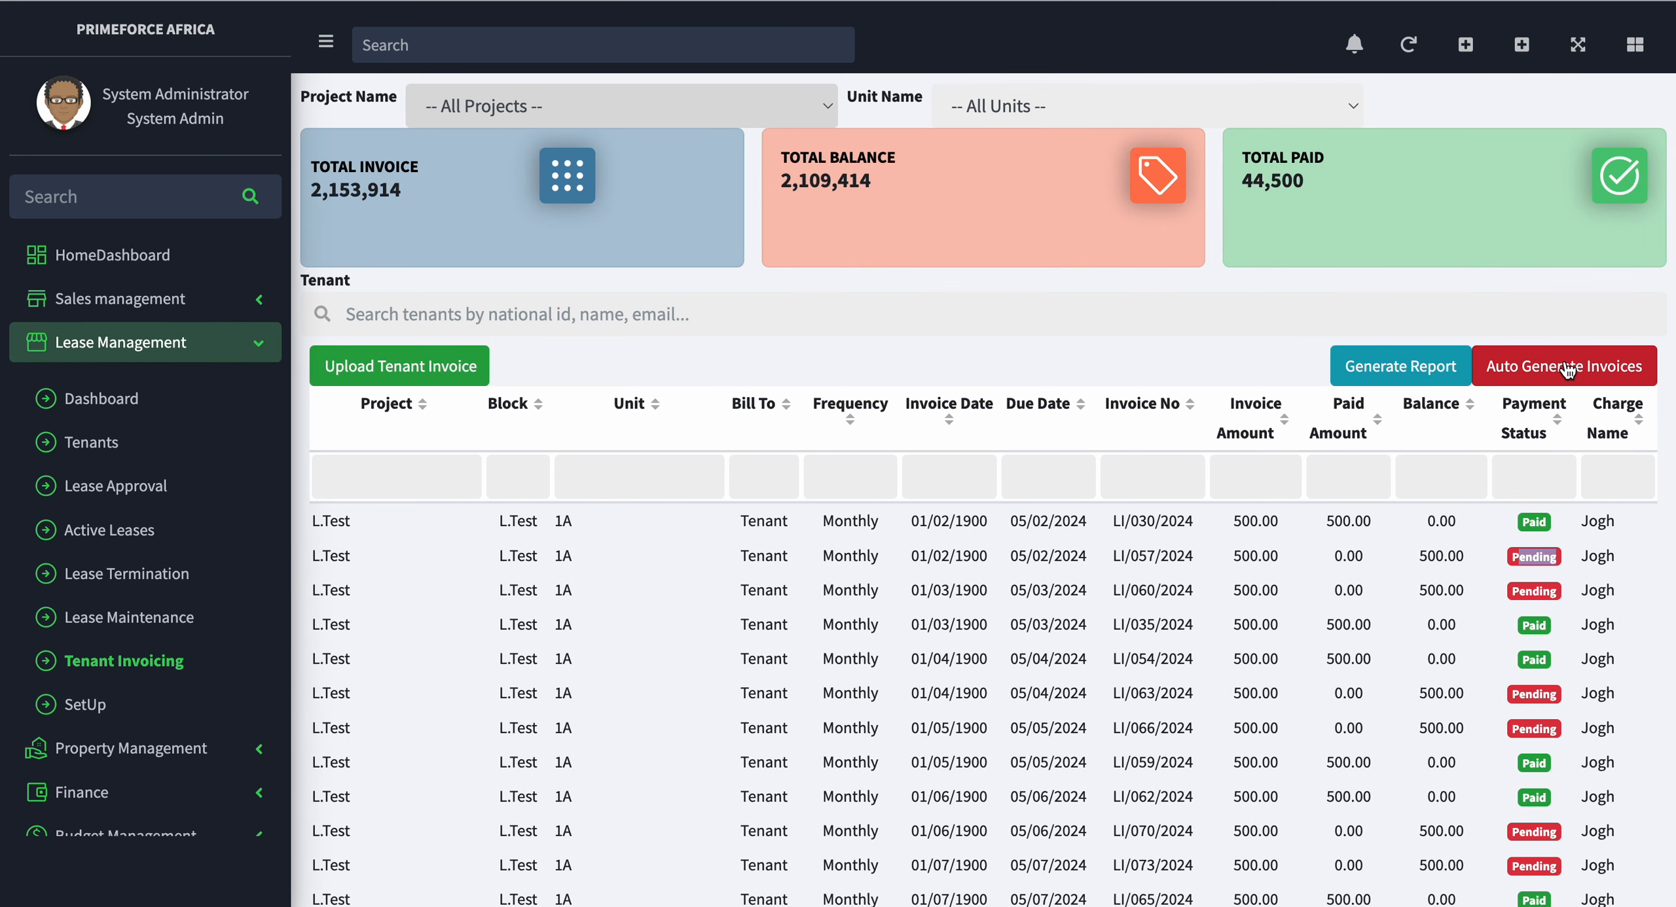
pyautogui.scroll(-1, 1597, 367)
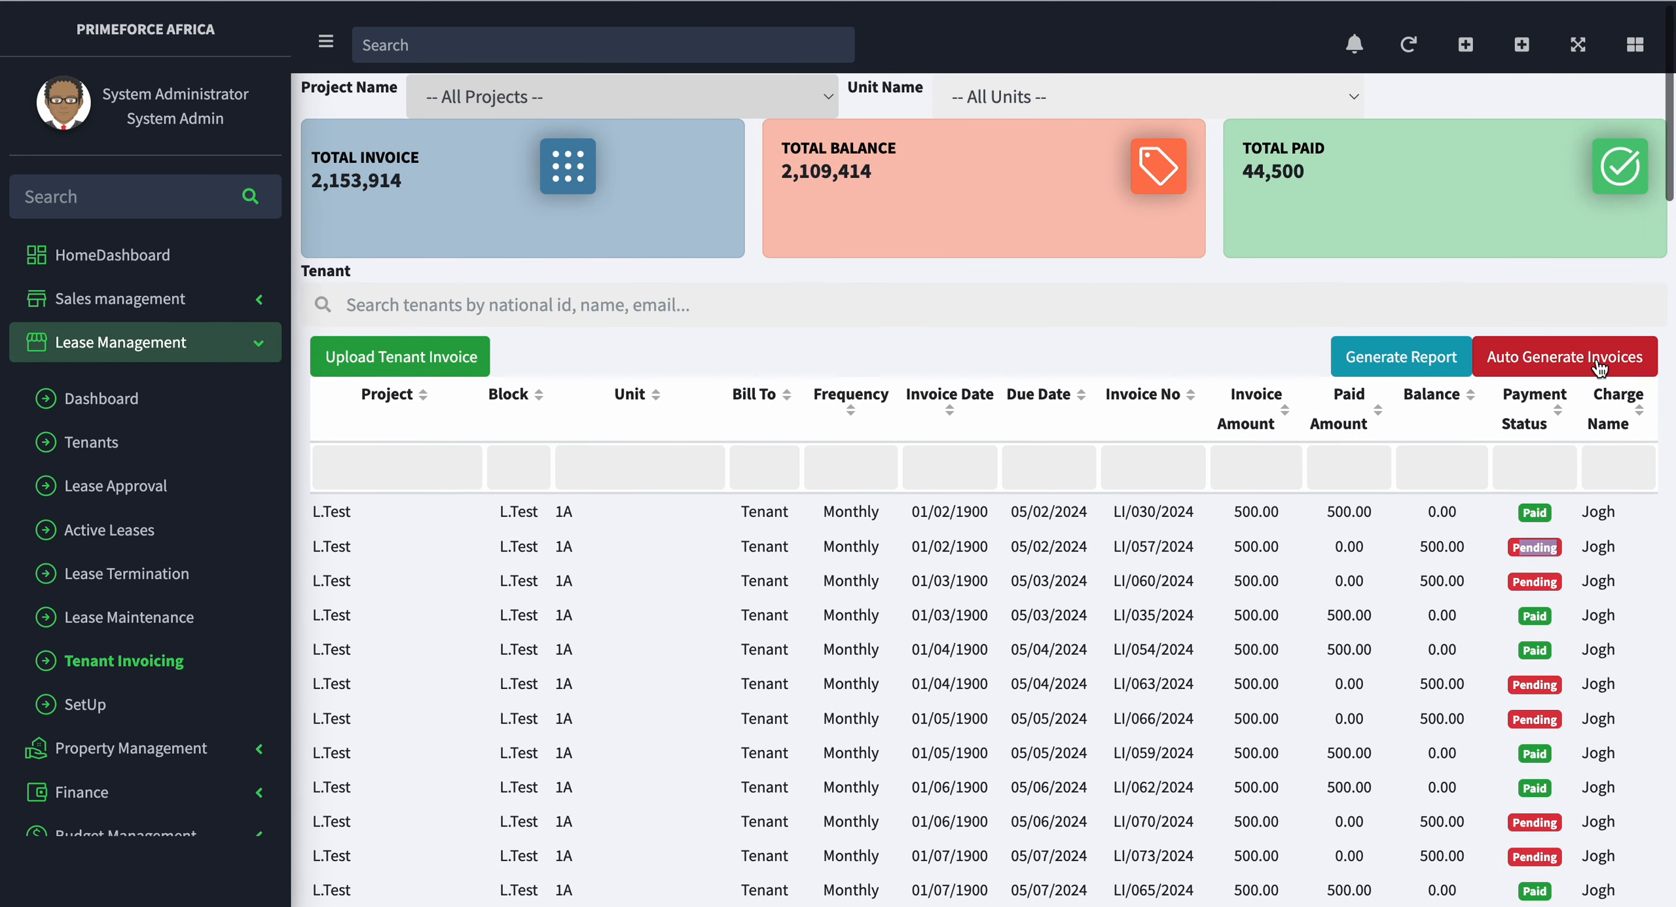
# Step: Open the lease maintenance page, view the form for adding a service provider, and close it without saving
pyautogui.click(169, 615)
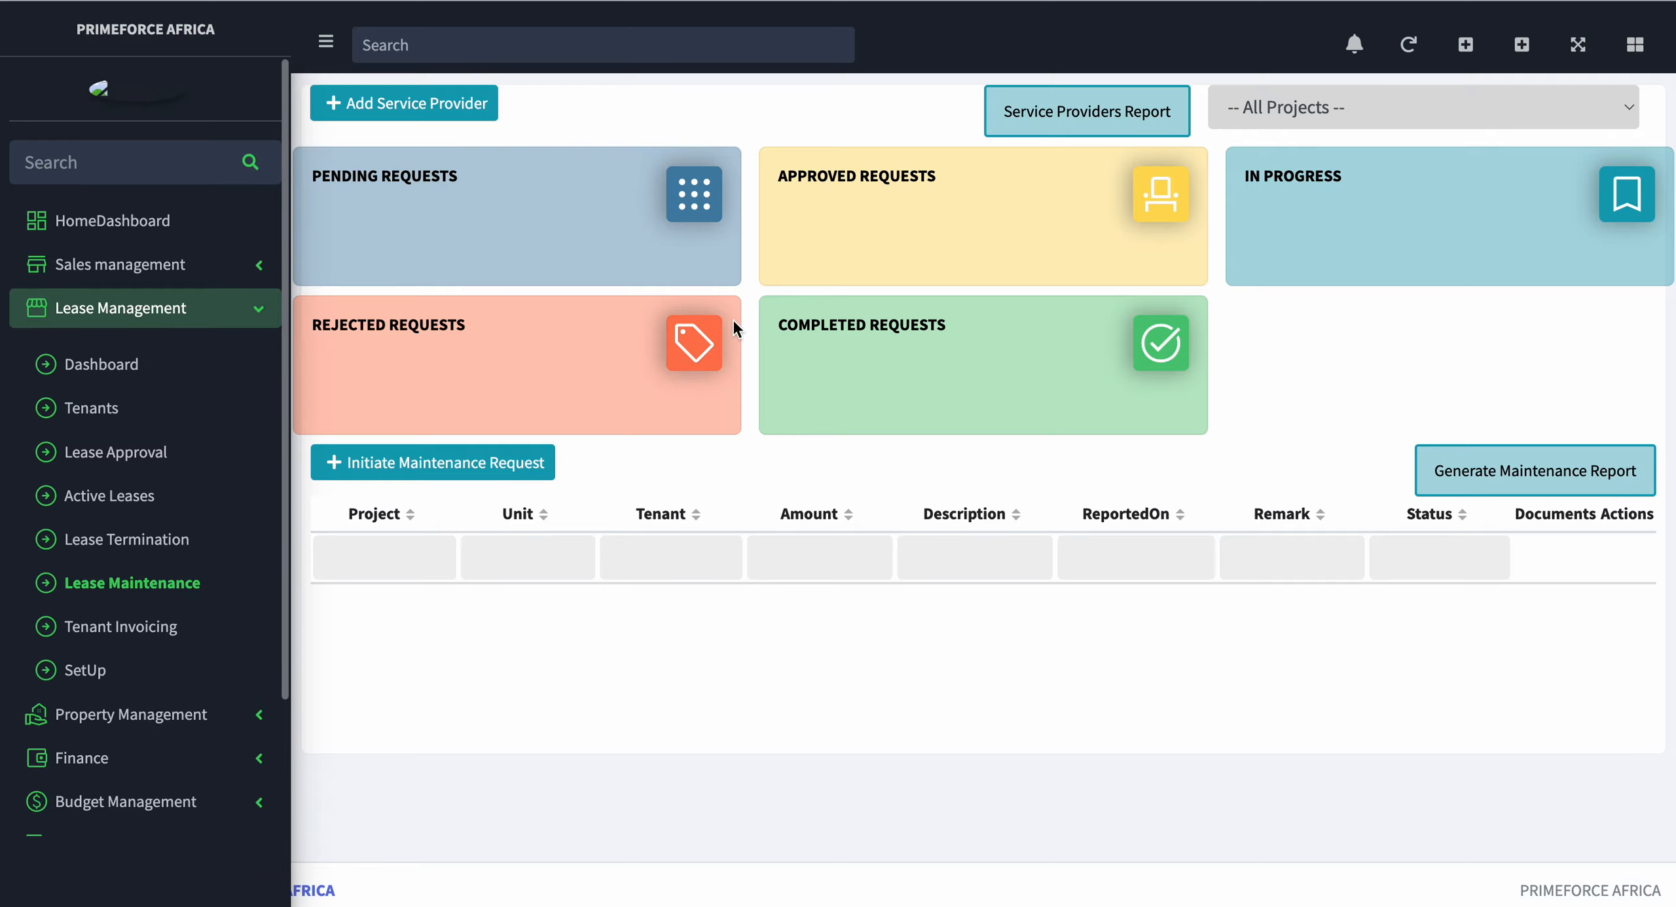
pyautogui.click(425, 121)
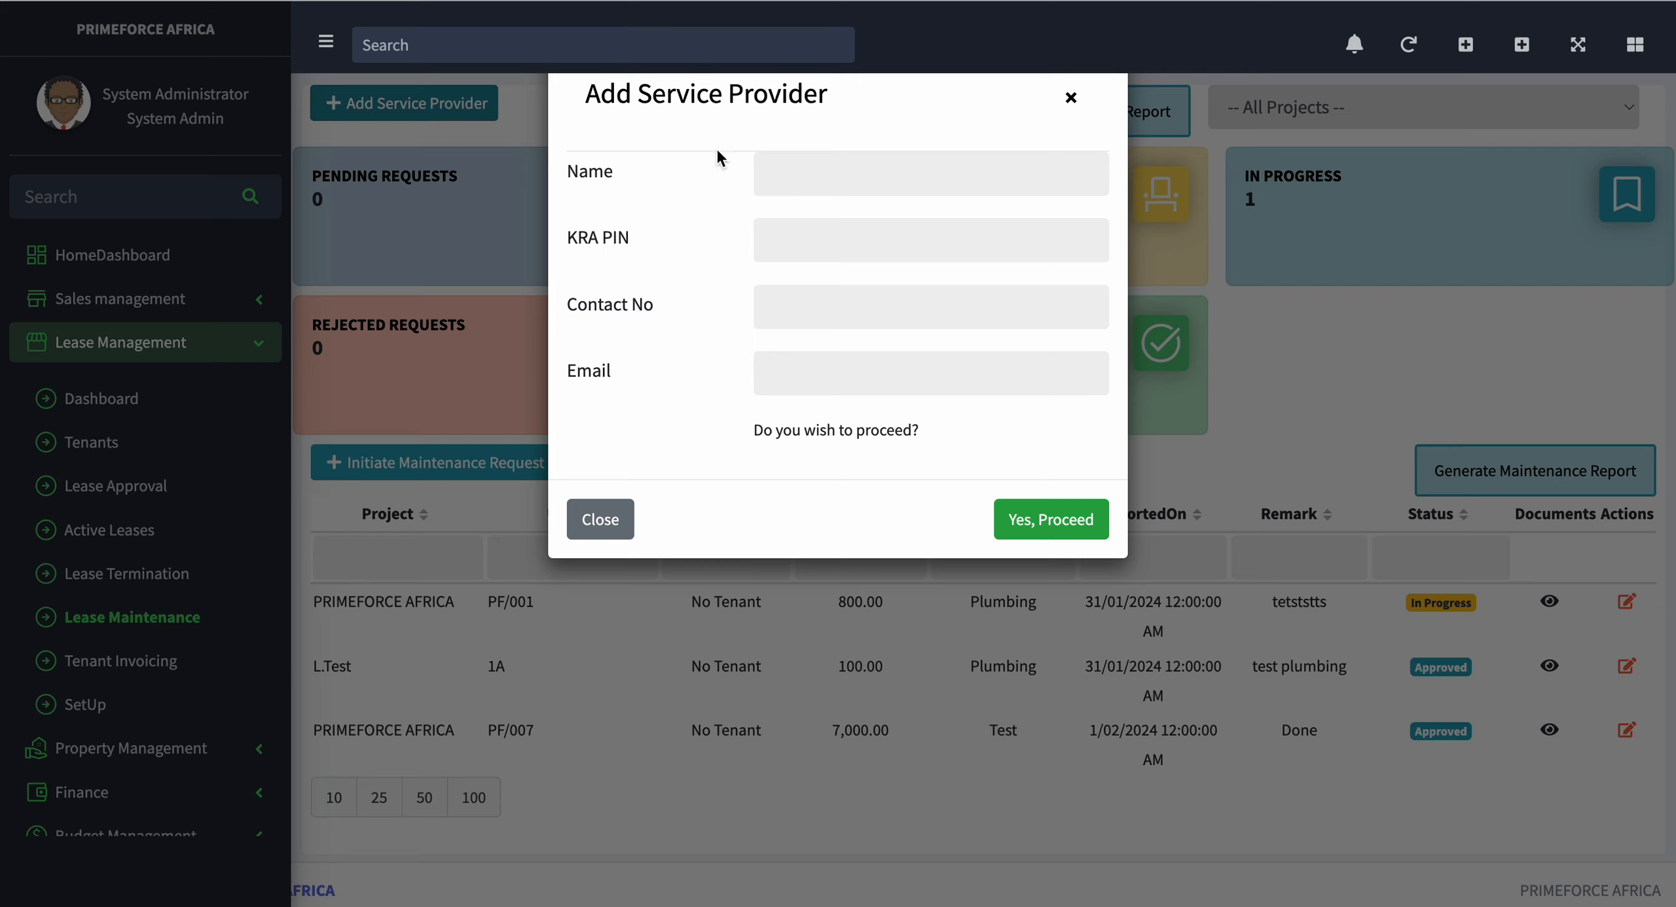
pyautogui.click(1069, 99)
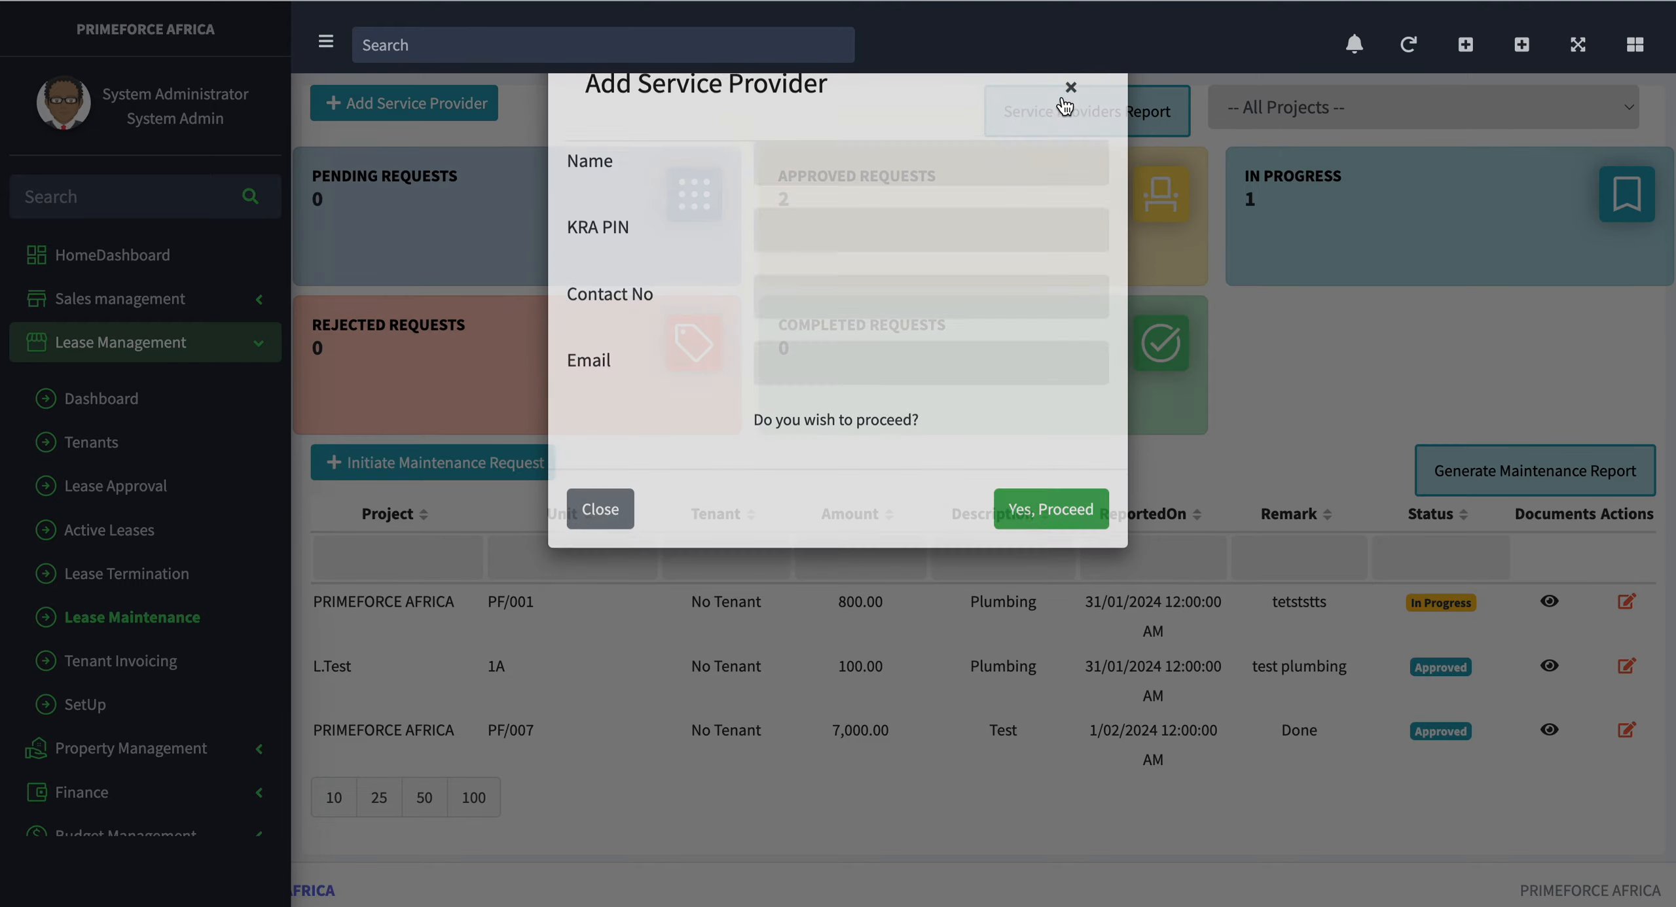
# Step: View the Maintenance Type and Requested By options for initiating a maintenance request, and close the form without saving
pyautogui.click(489, 466)
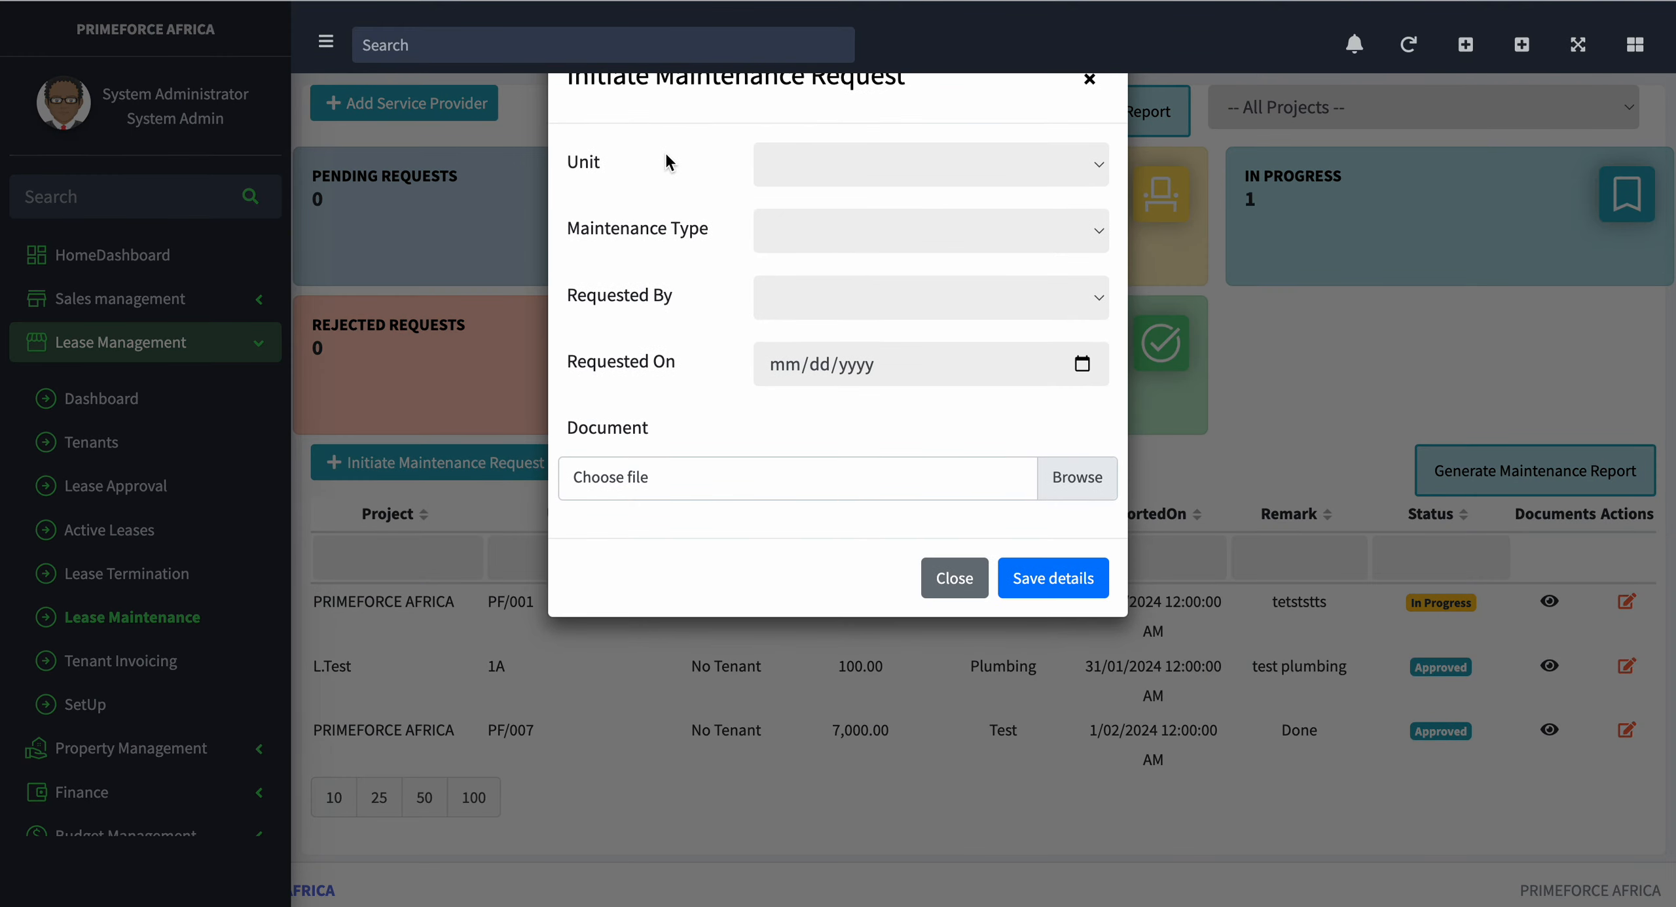
pyautogui.click(862, 237)
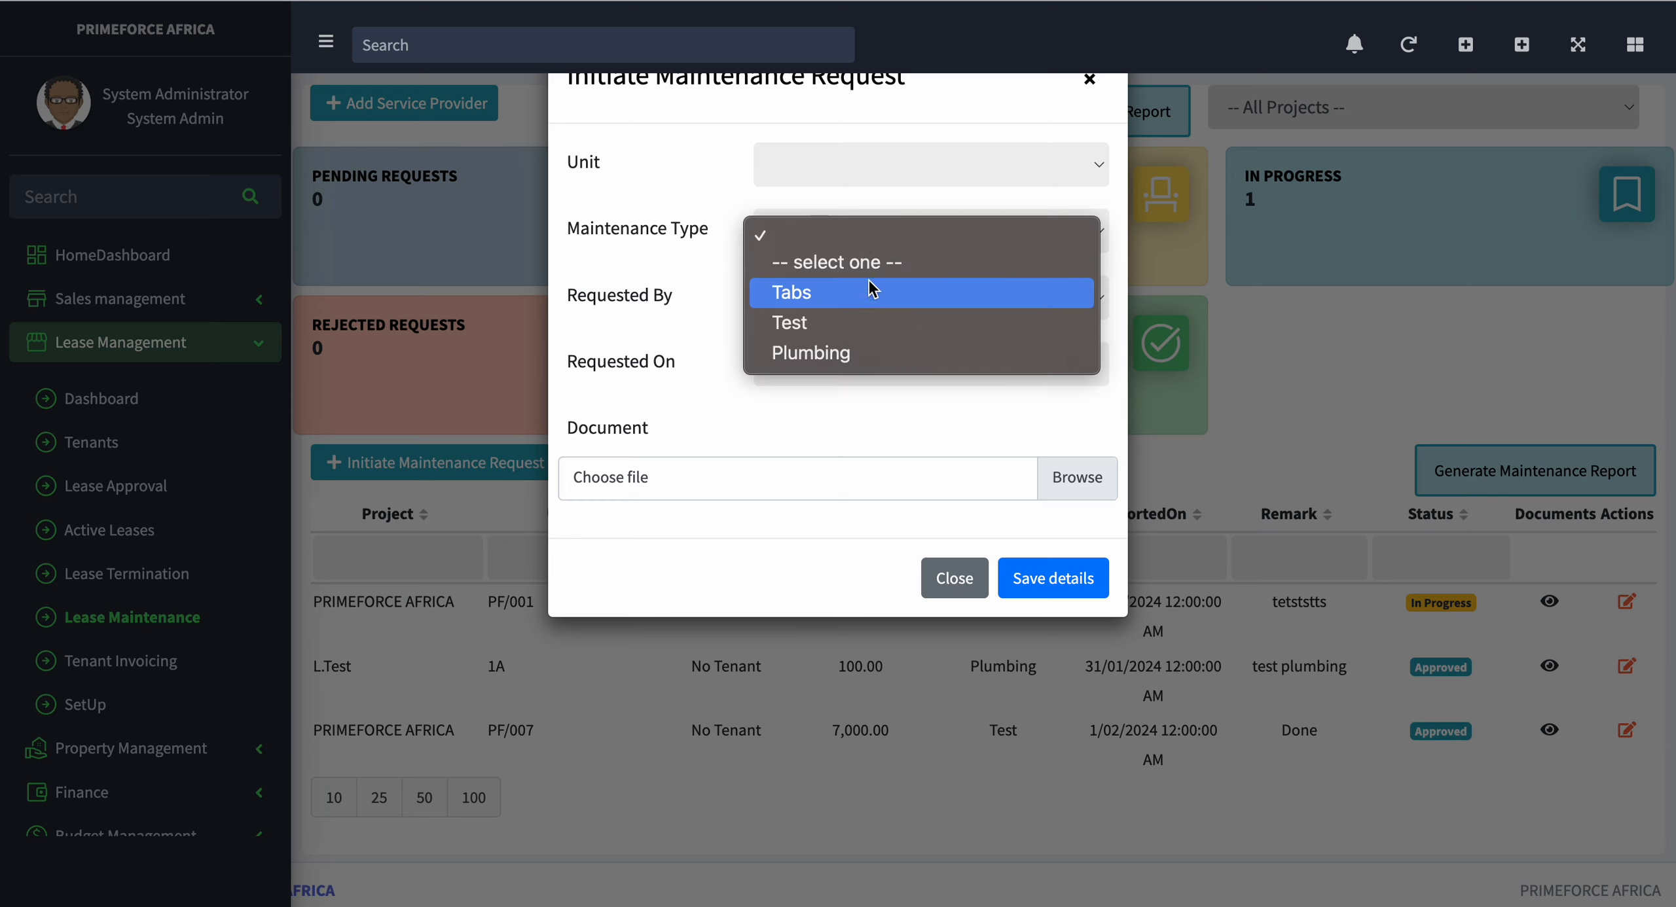
pyautogui.click(628, 272)
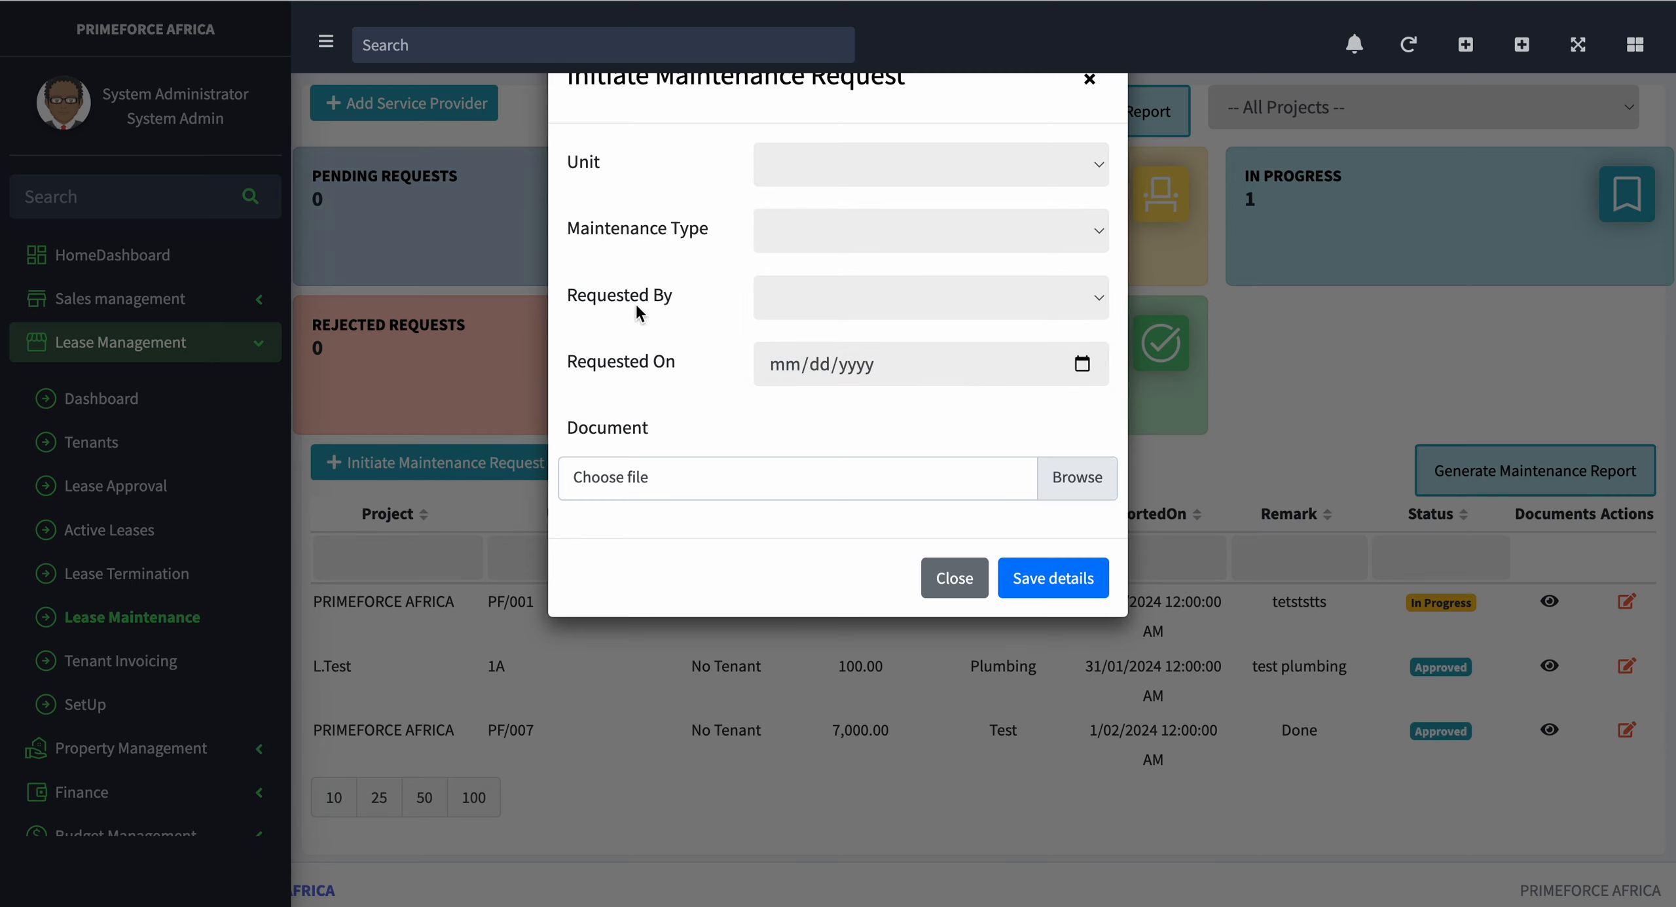
pyautogui.click(937, 308)
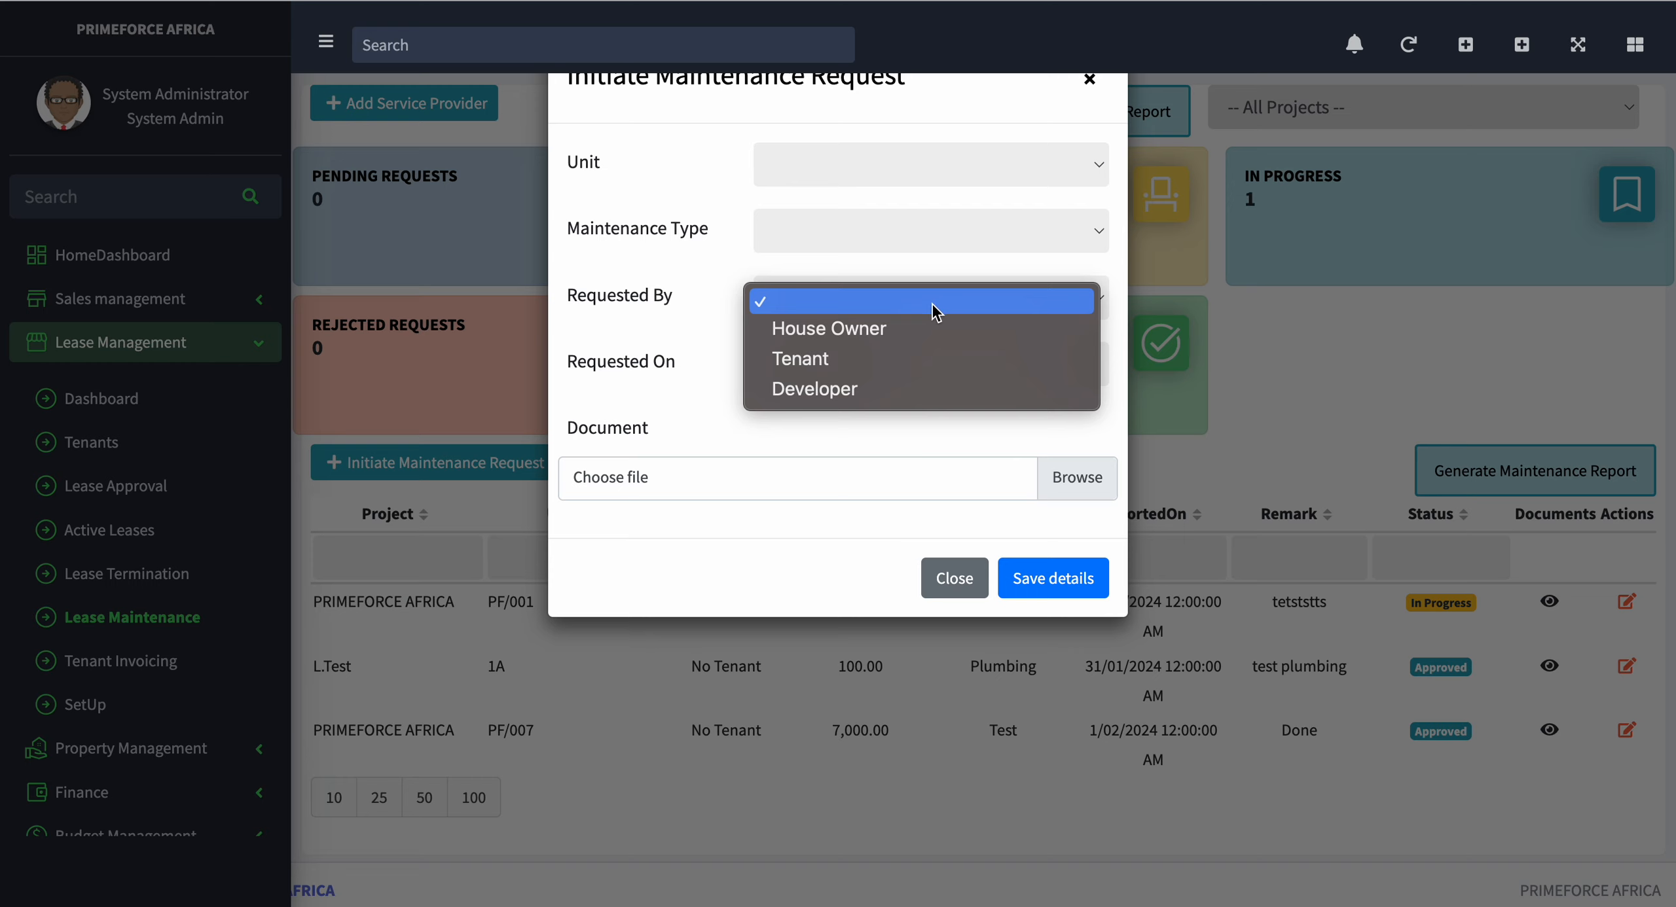
pyautogui.click(637, 365)
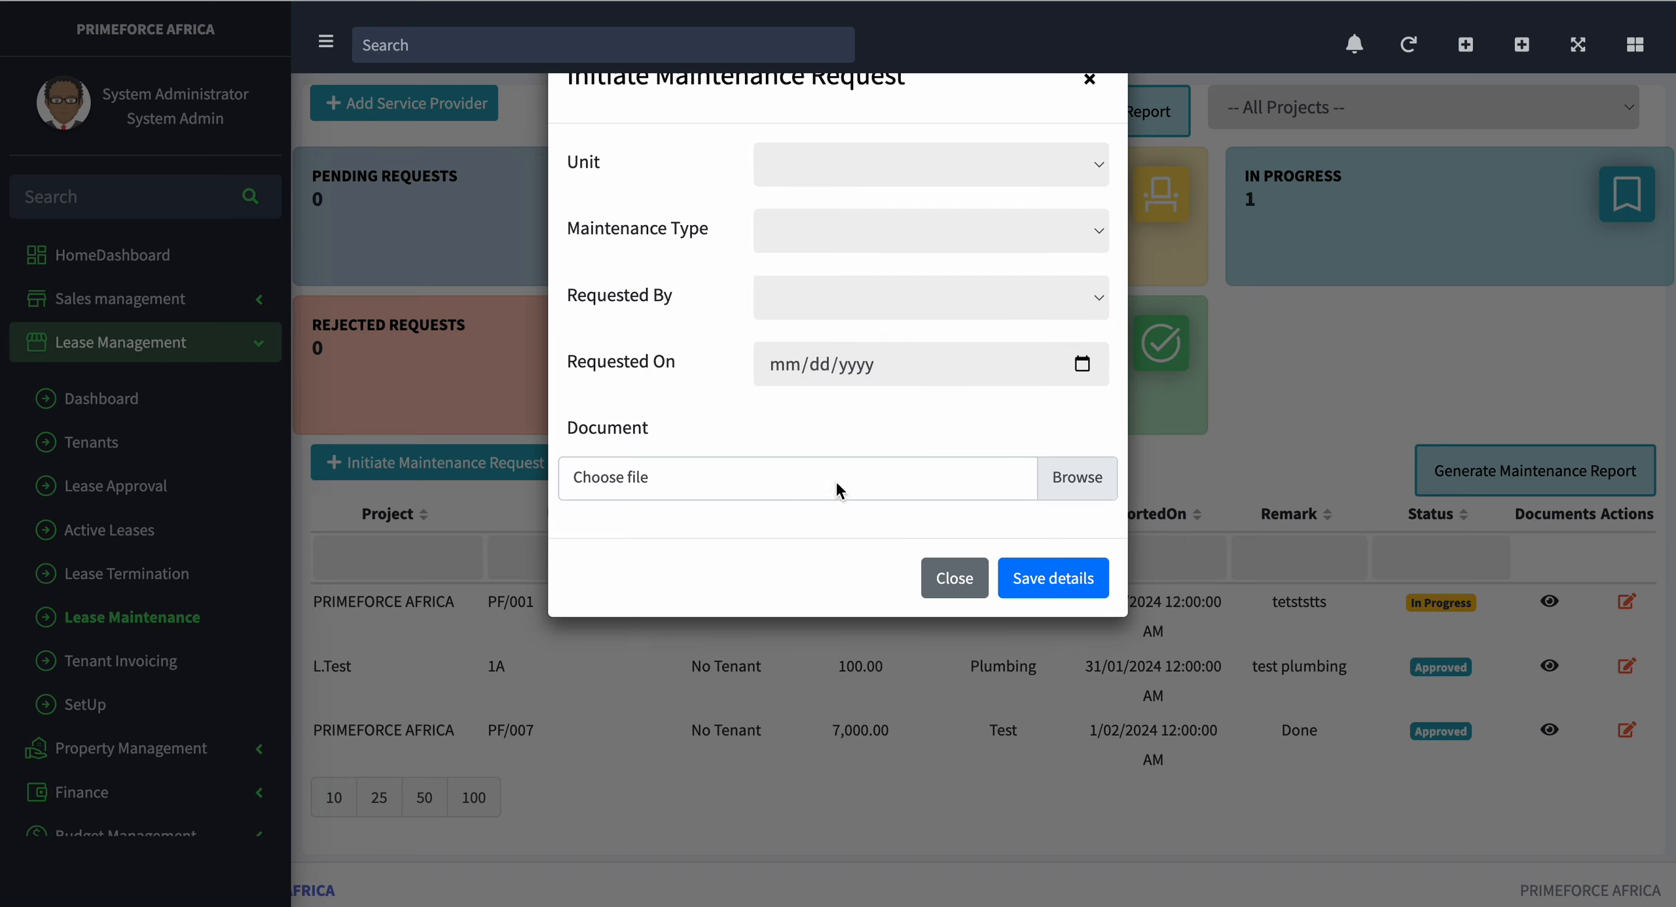
pyautogui.click(950, 578)
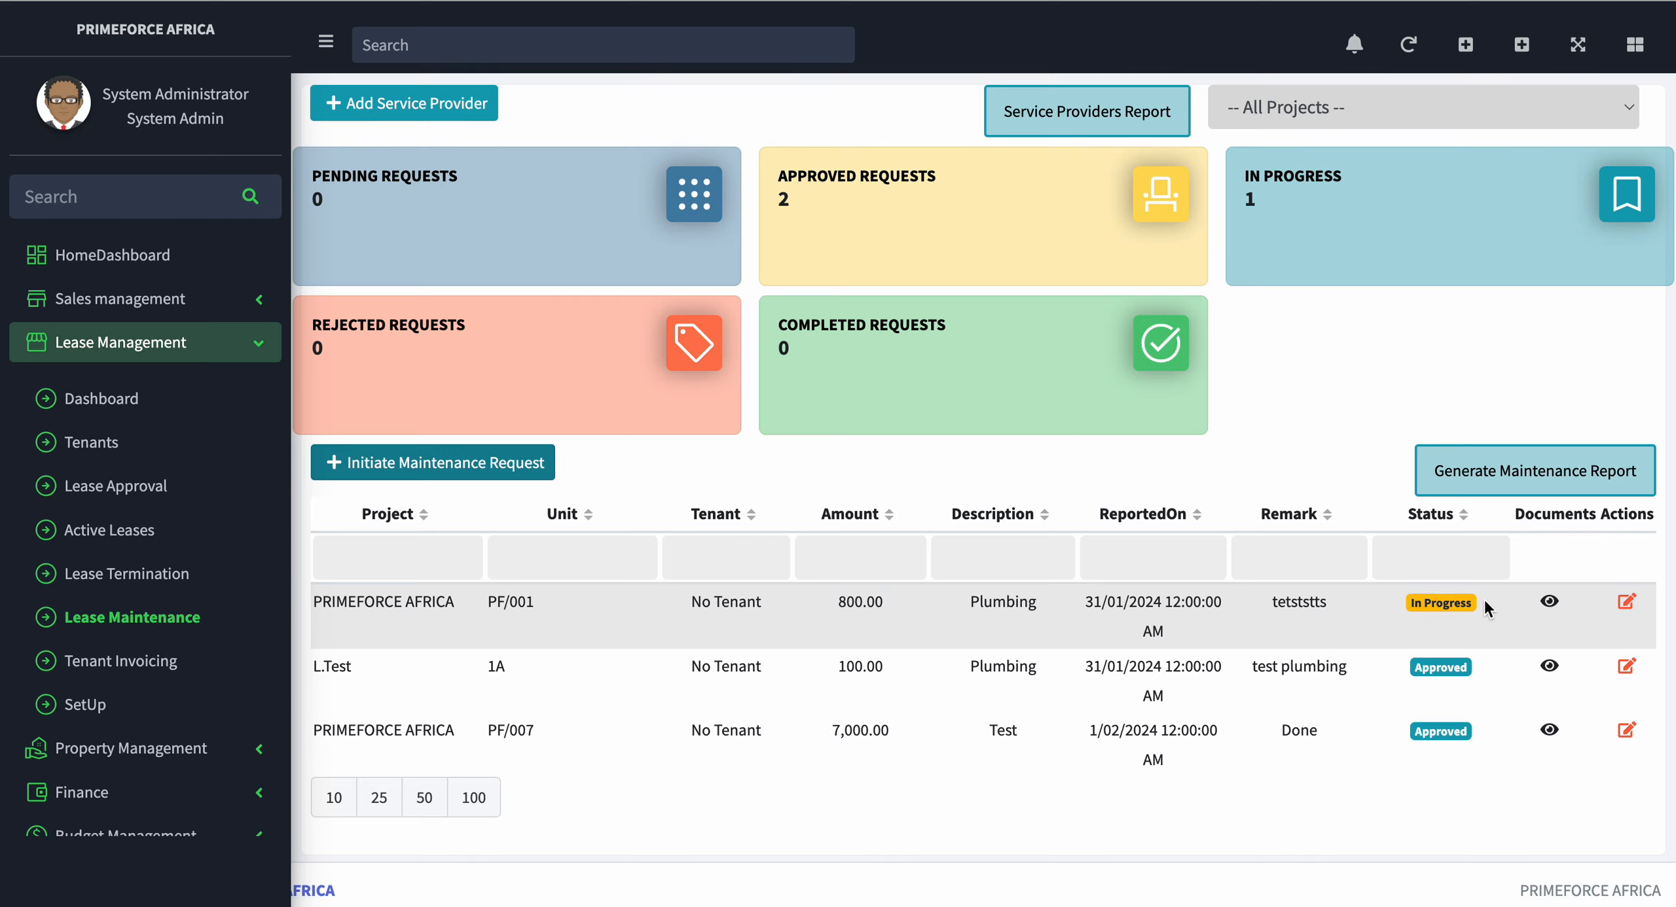
# Step: Open the PF/001 maintenance request for editing, view its maintenance status options, and close it without changes
pyautogui.click(1629, 608)
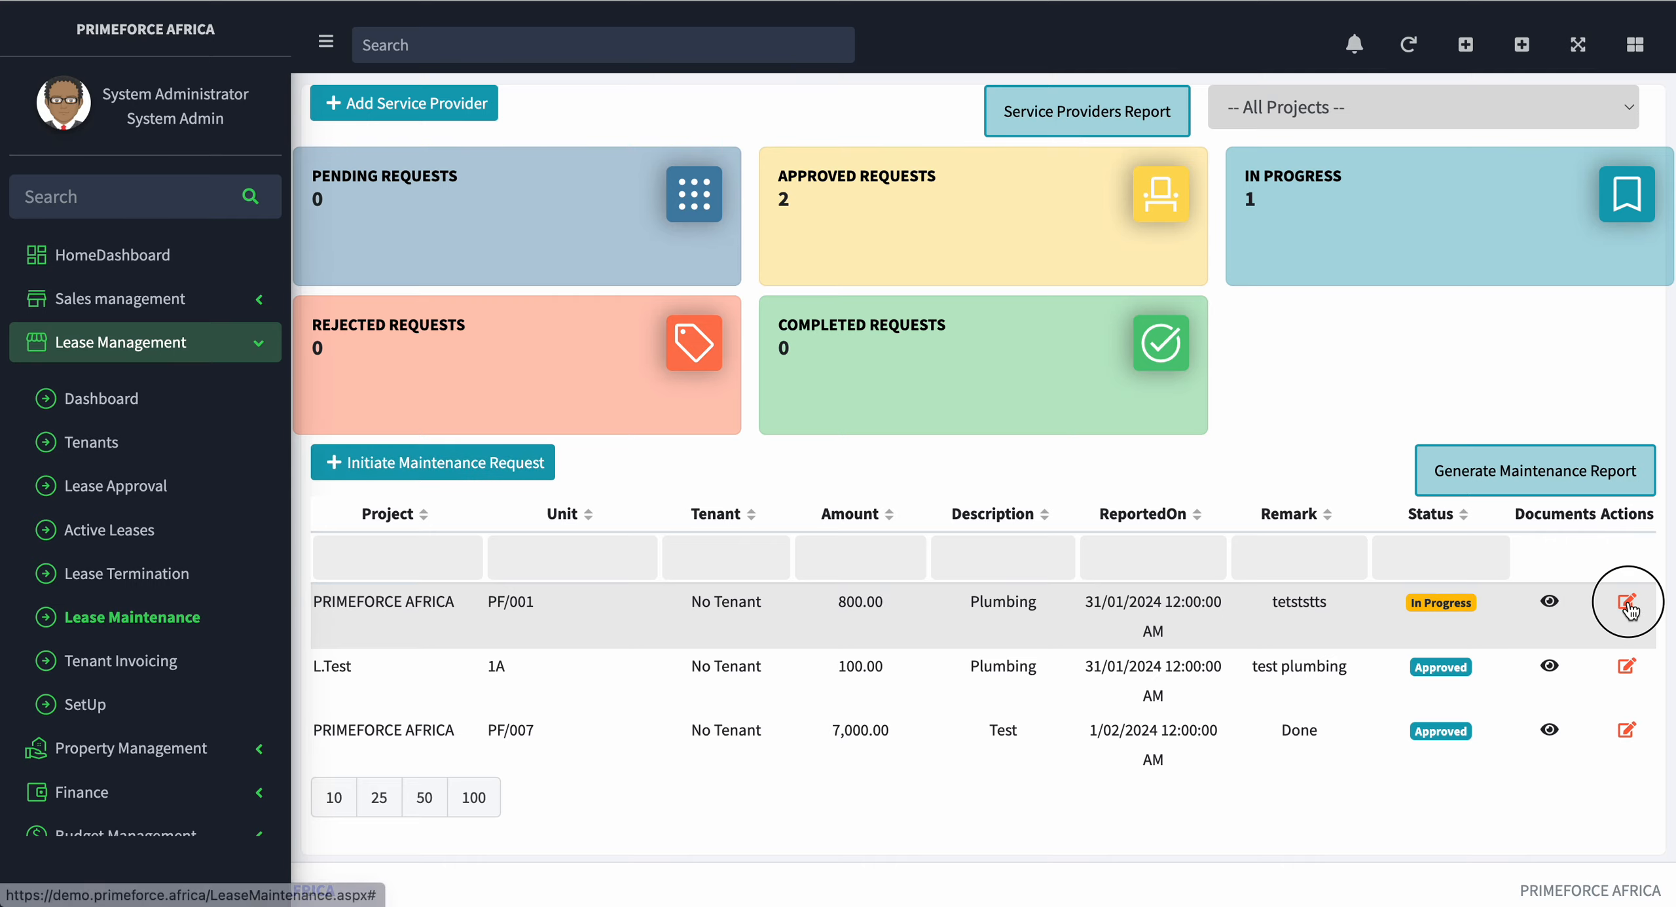
pyautogui.click(1010, 195)
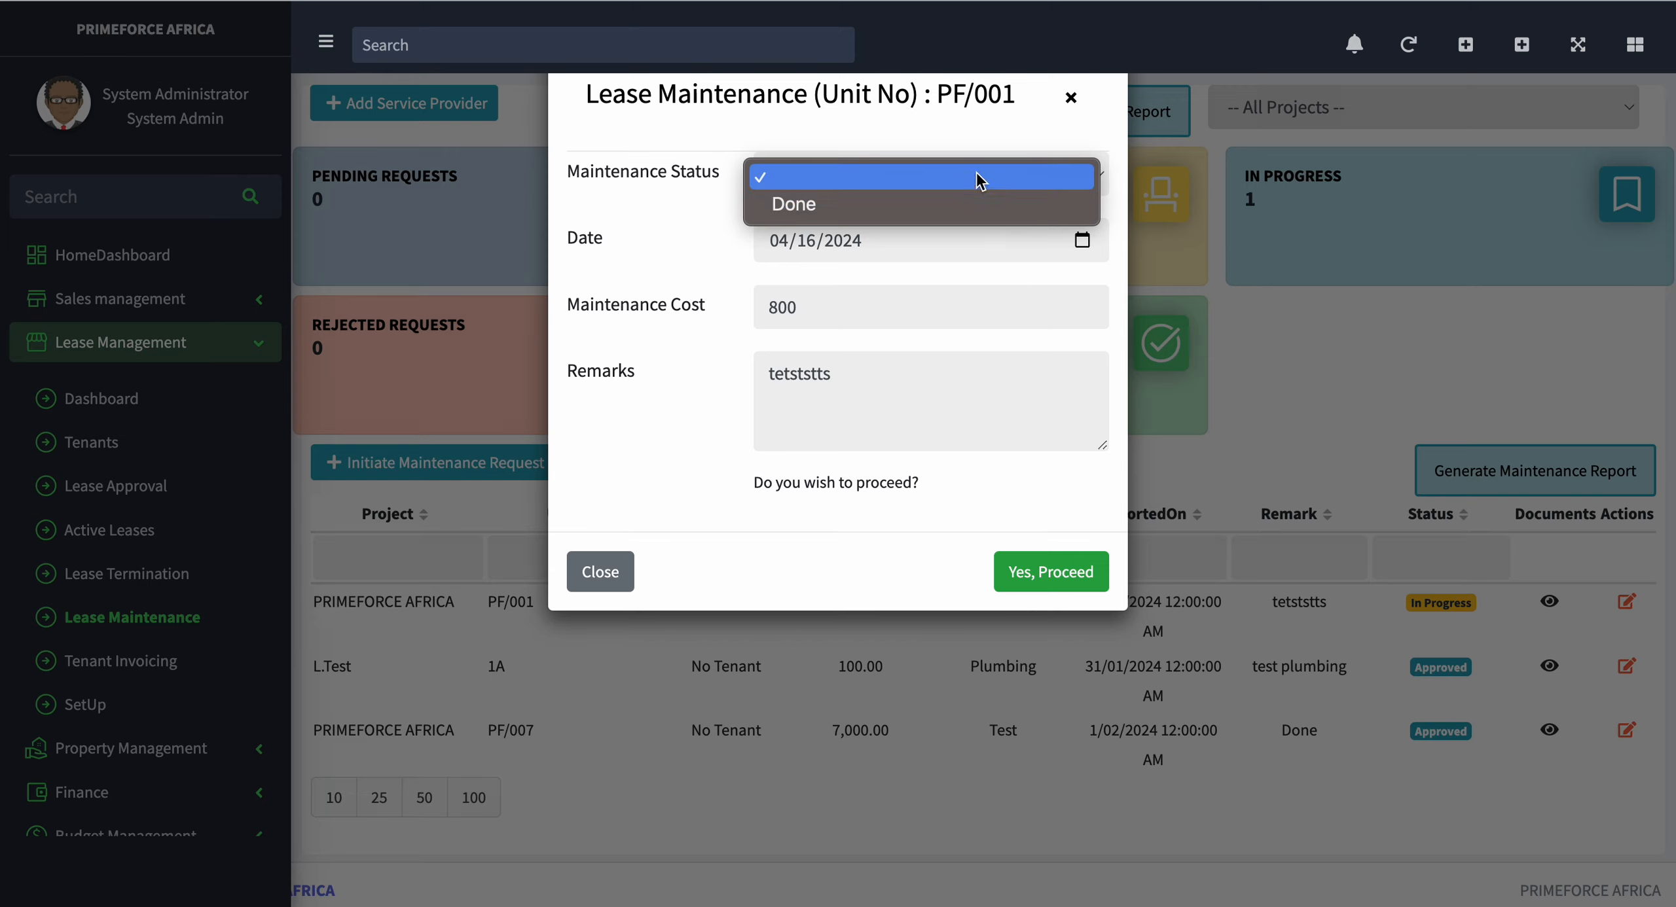
pyautogui.click(1071, 100)
pyautogui.click(1074, 102)
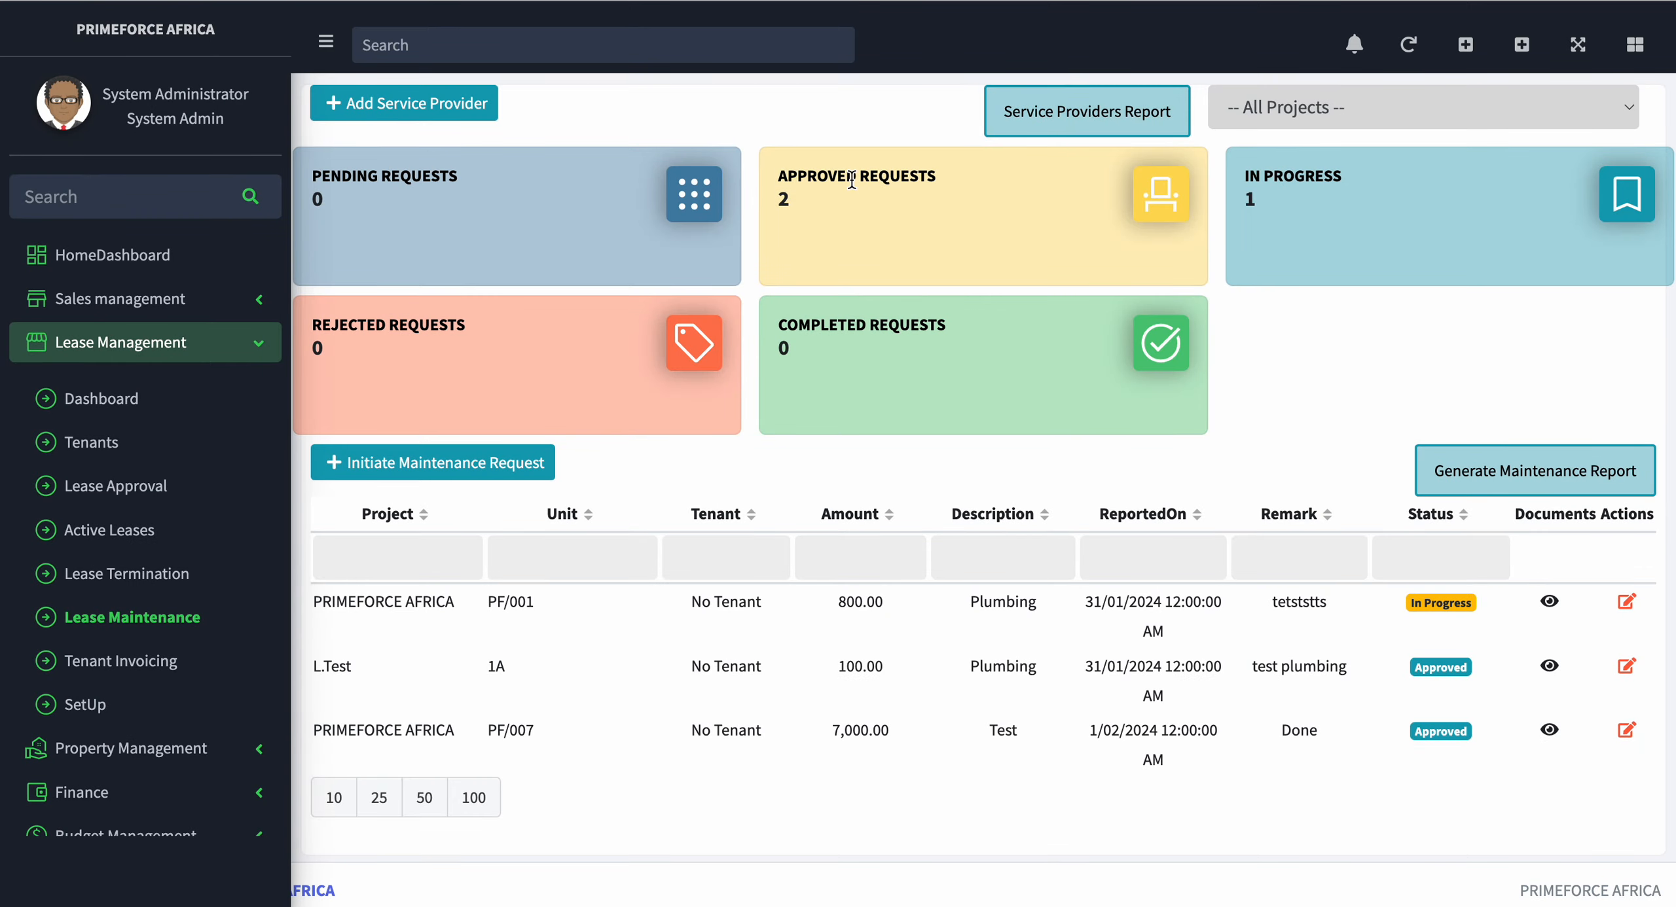
# Step: Open the lease terminations list and review the lease clearance summary for the first approved L.Test lease on unit 1A
pyautogui.click(135, 576)
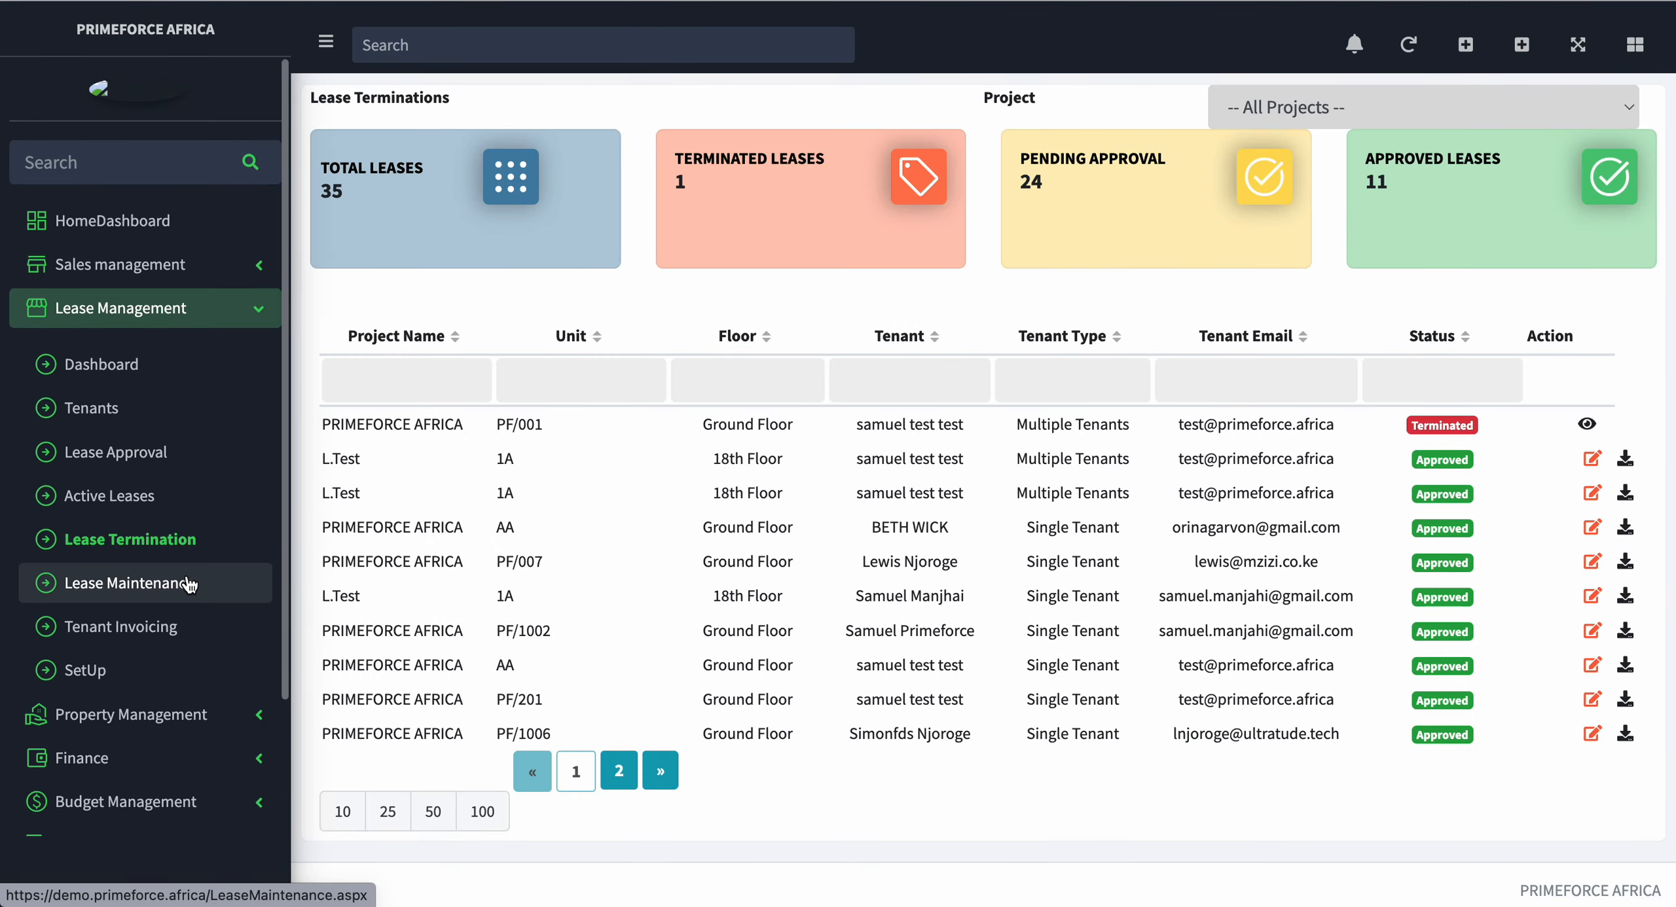
pyautogui.scroll(-1, 1012, 566)
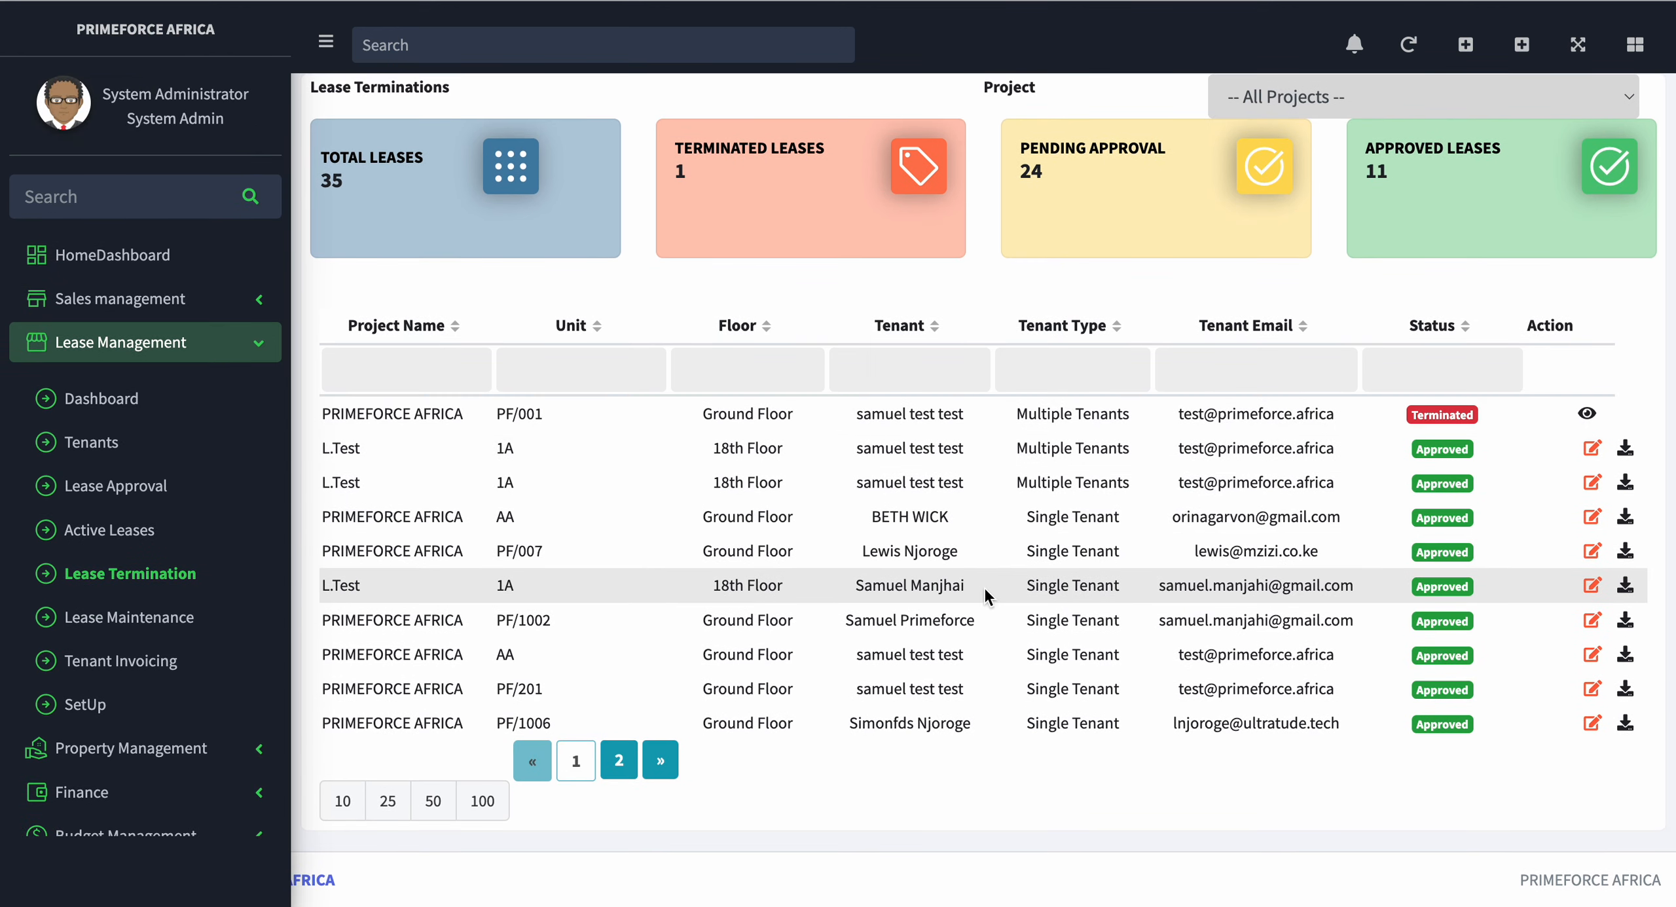
pyautogui.click(1593, 451)
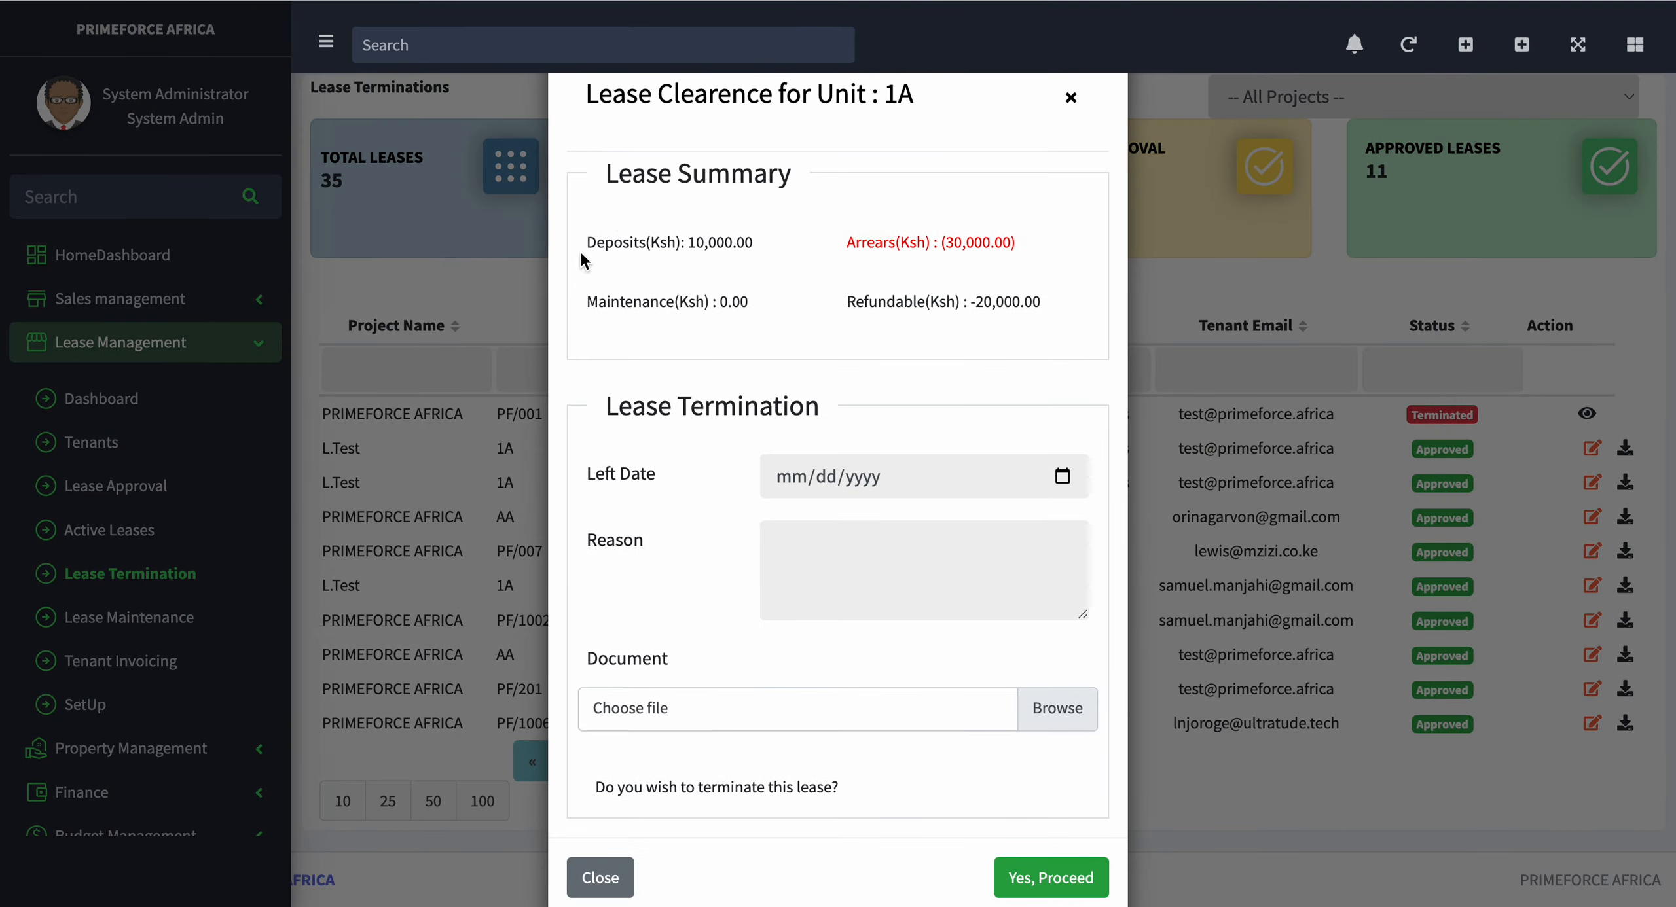
pyautogui.moveTo(597, 243); pyautogui.dragTo(747, 251)
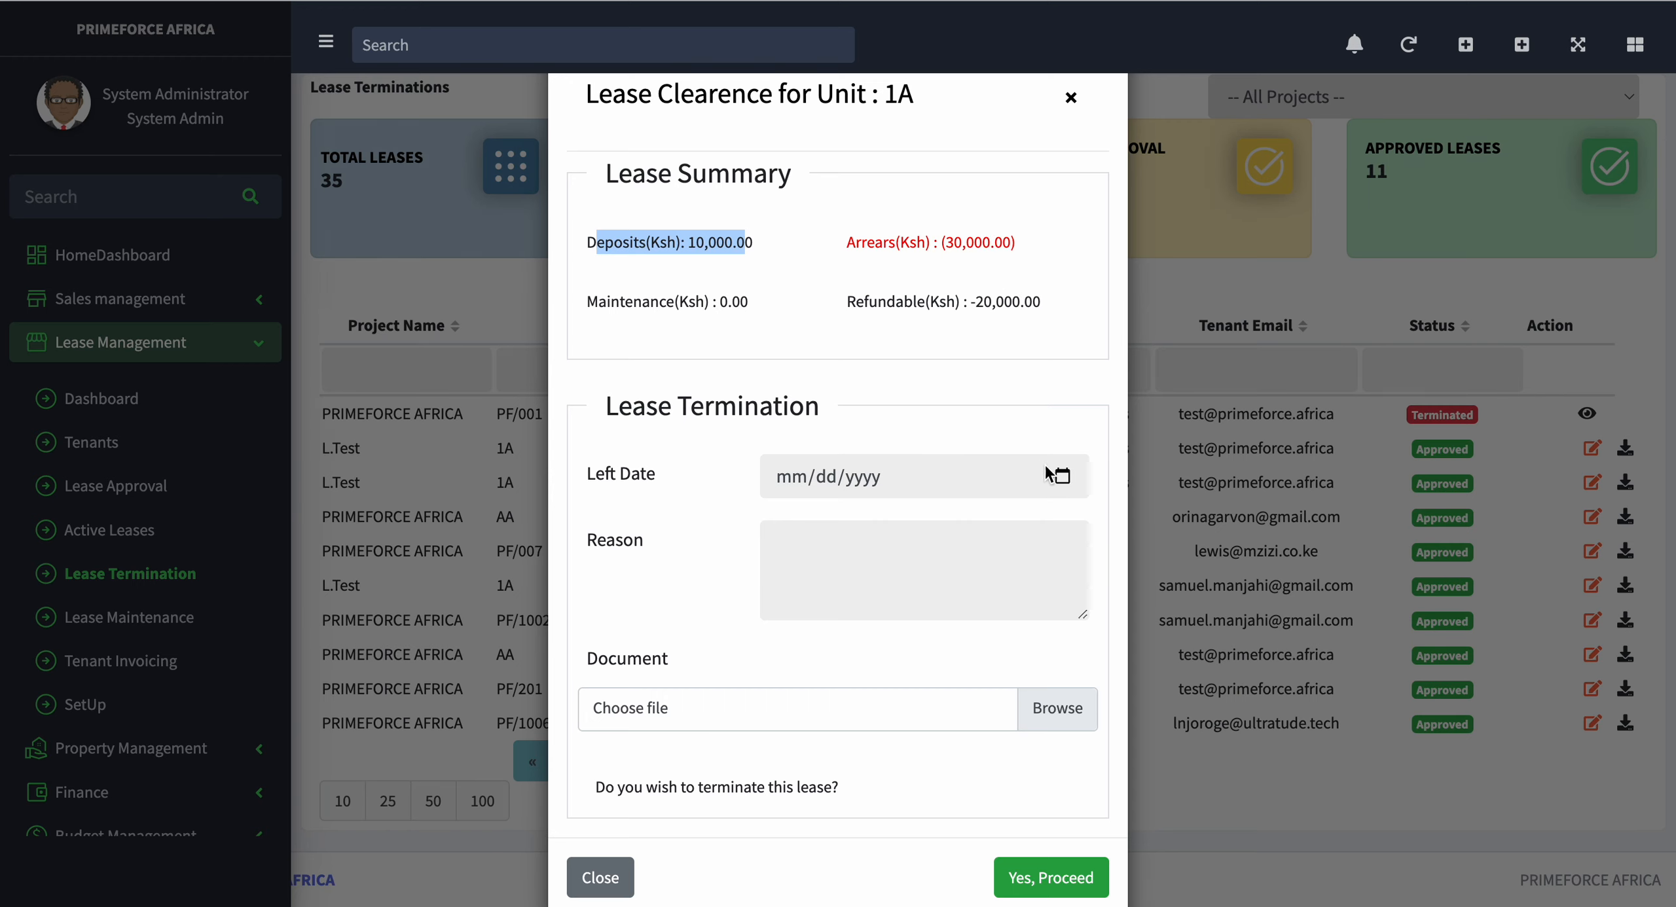
# Step: Submit the unit 1A lease termination with left date 04/17/2024 and the reason "owner reason"
pyautogui.click(1066, 482)
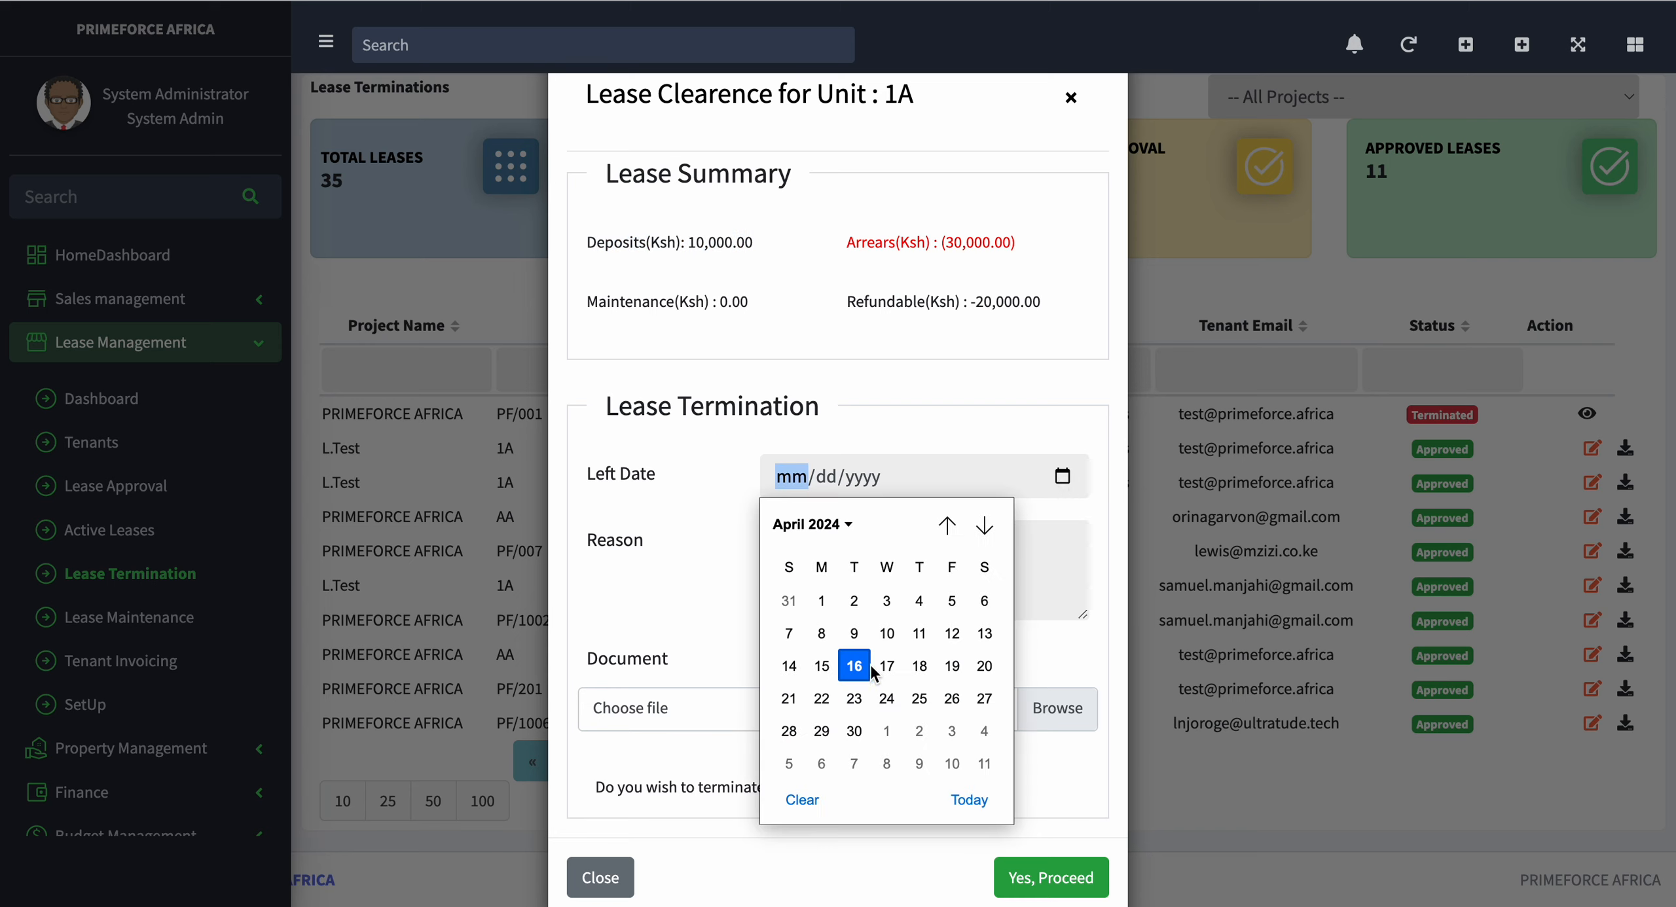
pyautogui.click(883, 666)
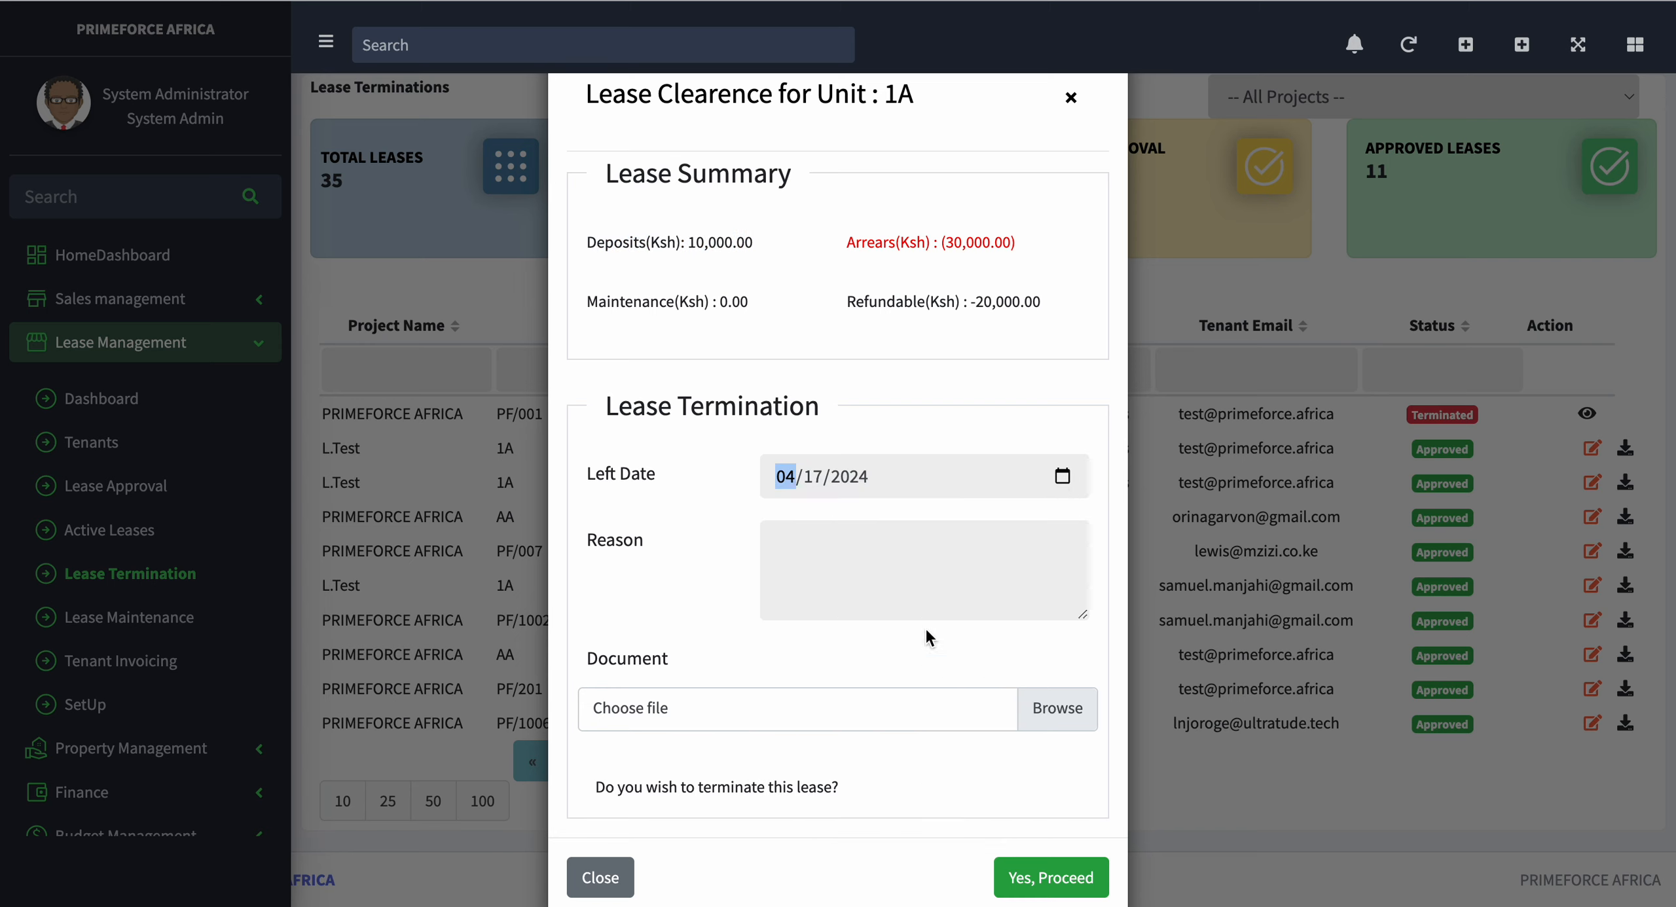
pyautogui.click(1040, 587)
pyautogui.write('owner reason')
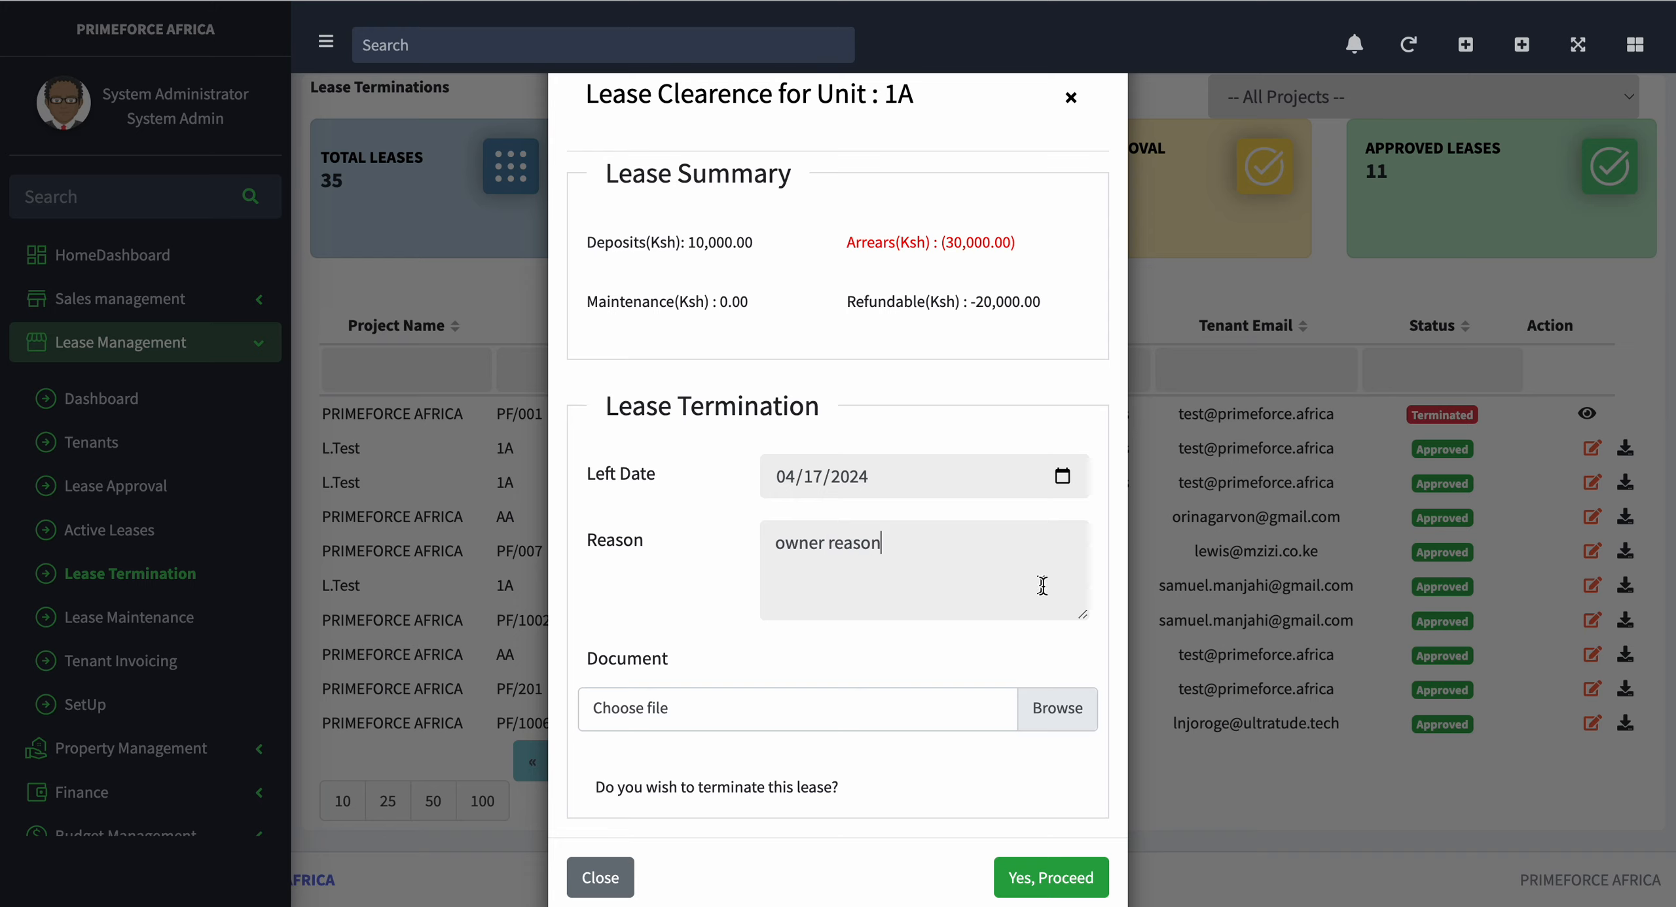
pyautogui.click(1048, 872)
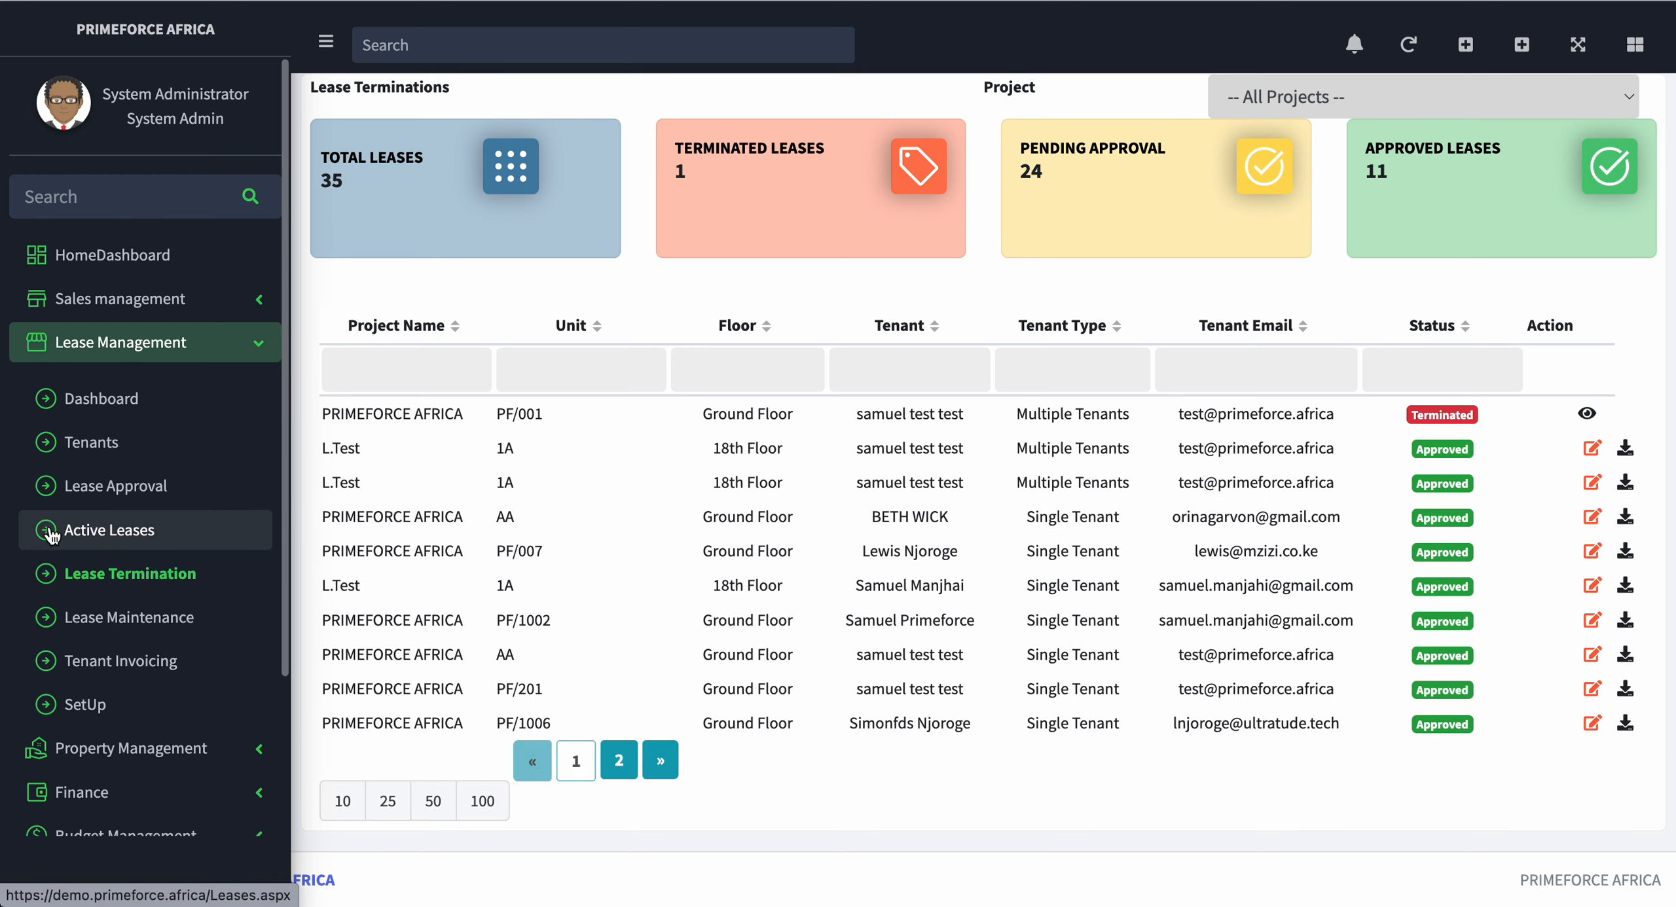
# Step: Open the lease management dashboard and filter its units to the PRIMEFORCE AFRICA project
pyautogui.click(112, 411)
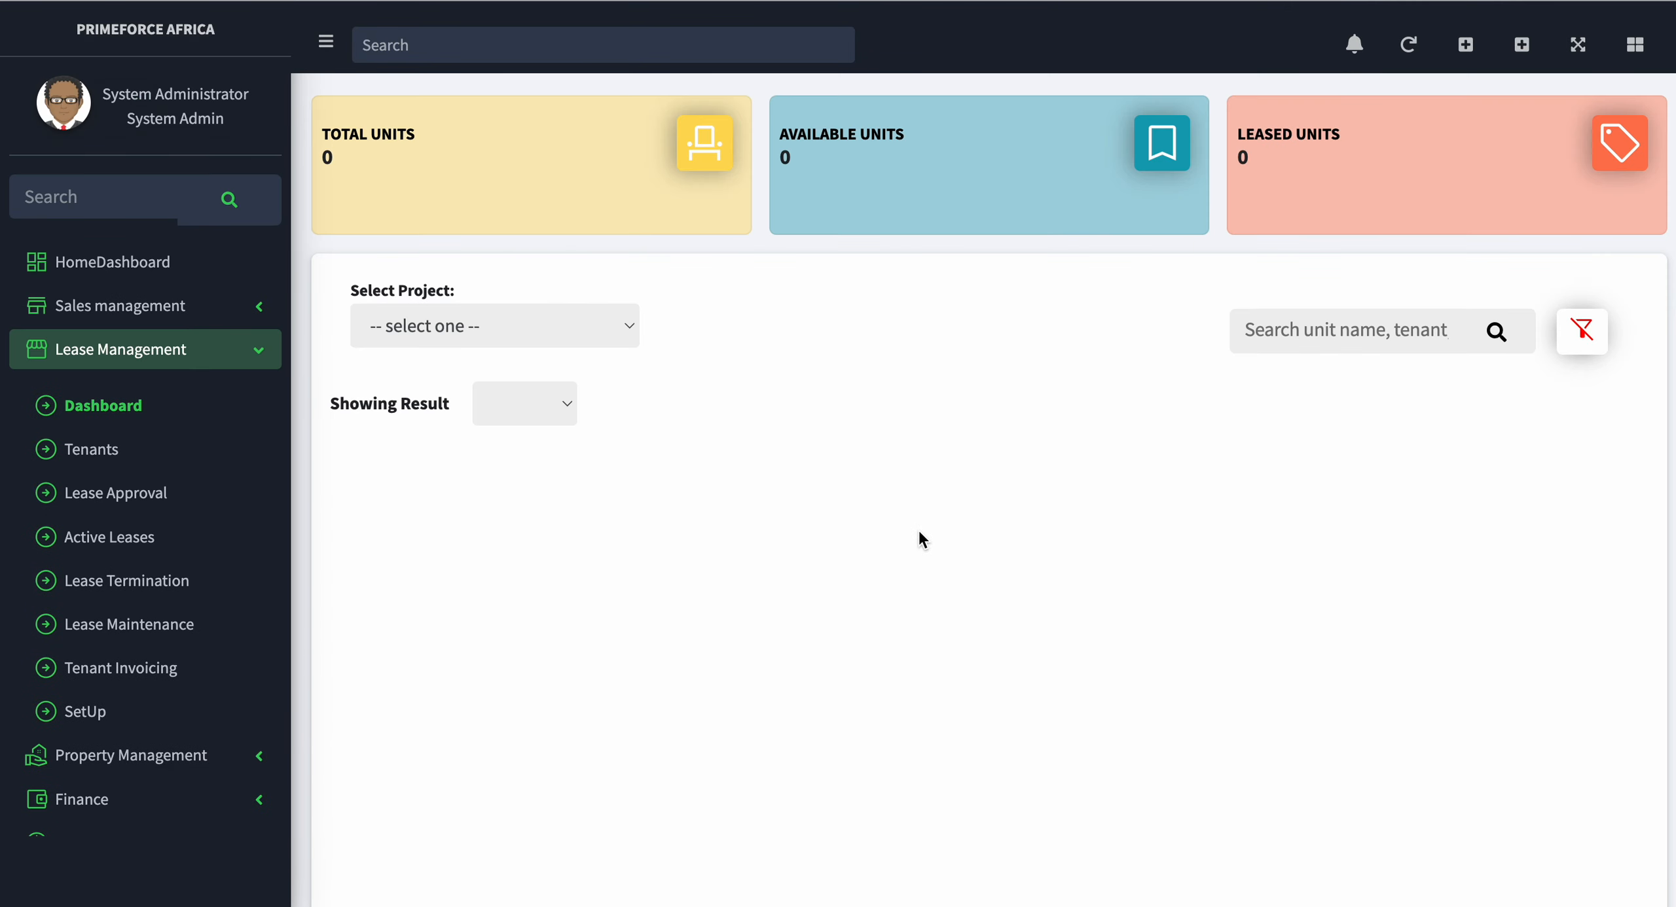
pyautogui.scroll(-3, 920, 532)
pyautogui.scroll(3, 918, 529)
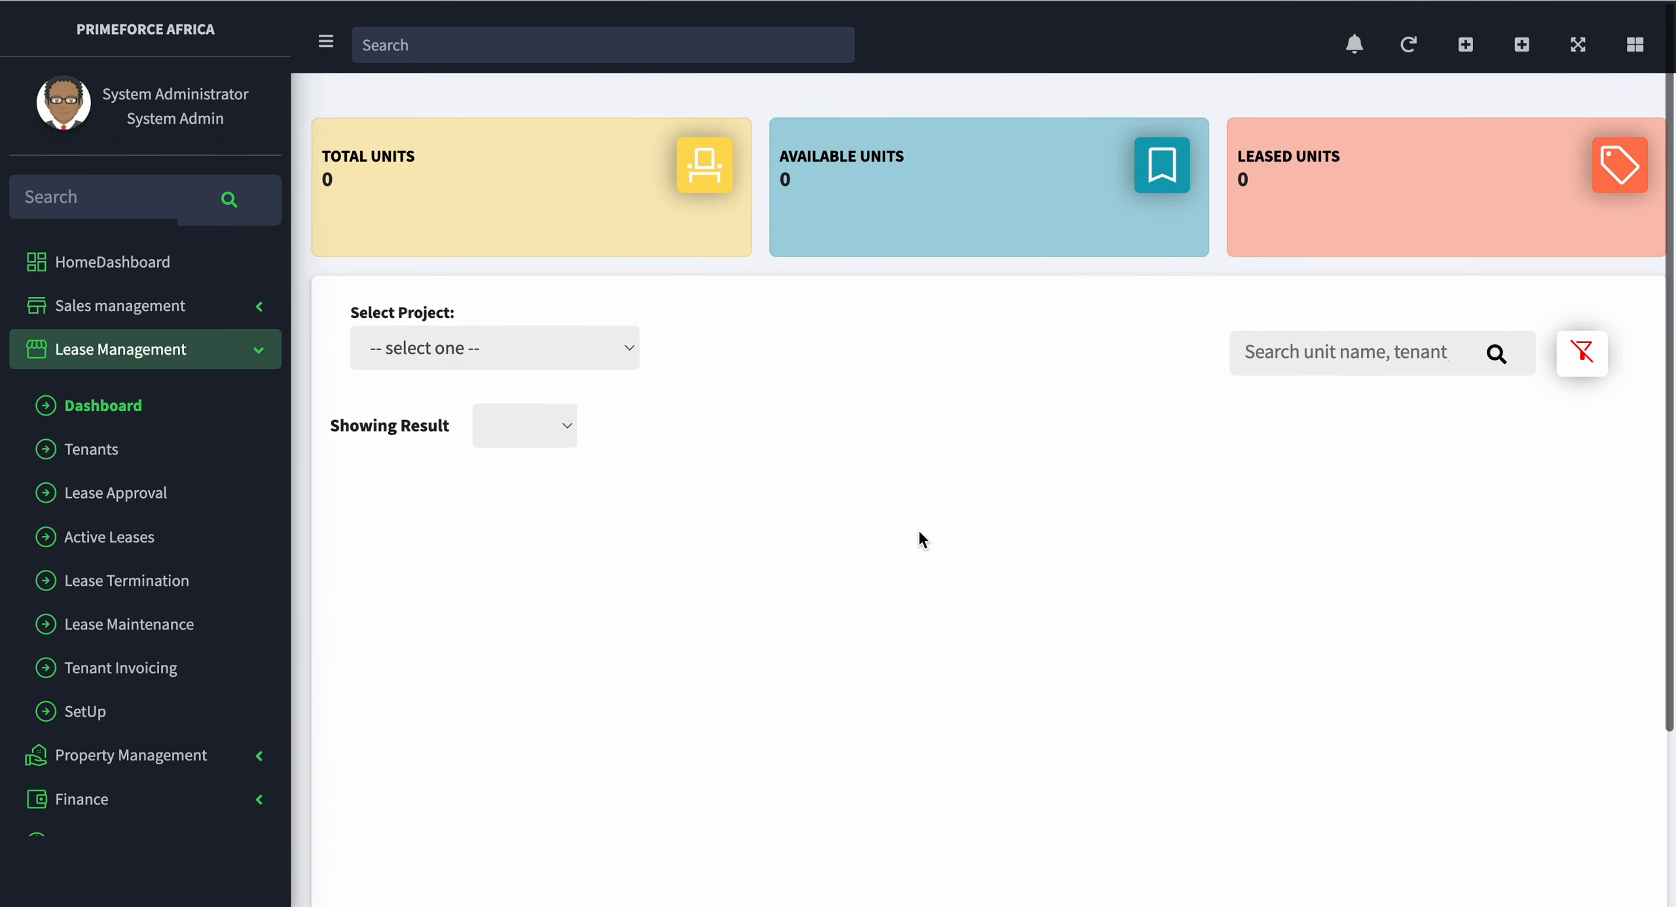
pyautogui.click(487, 329)
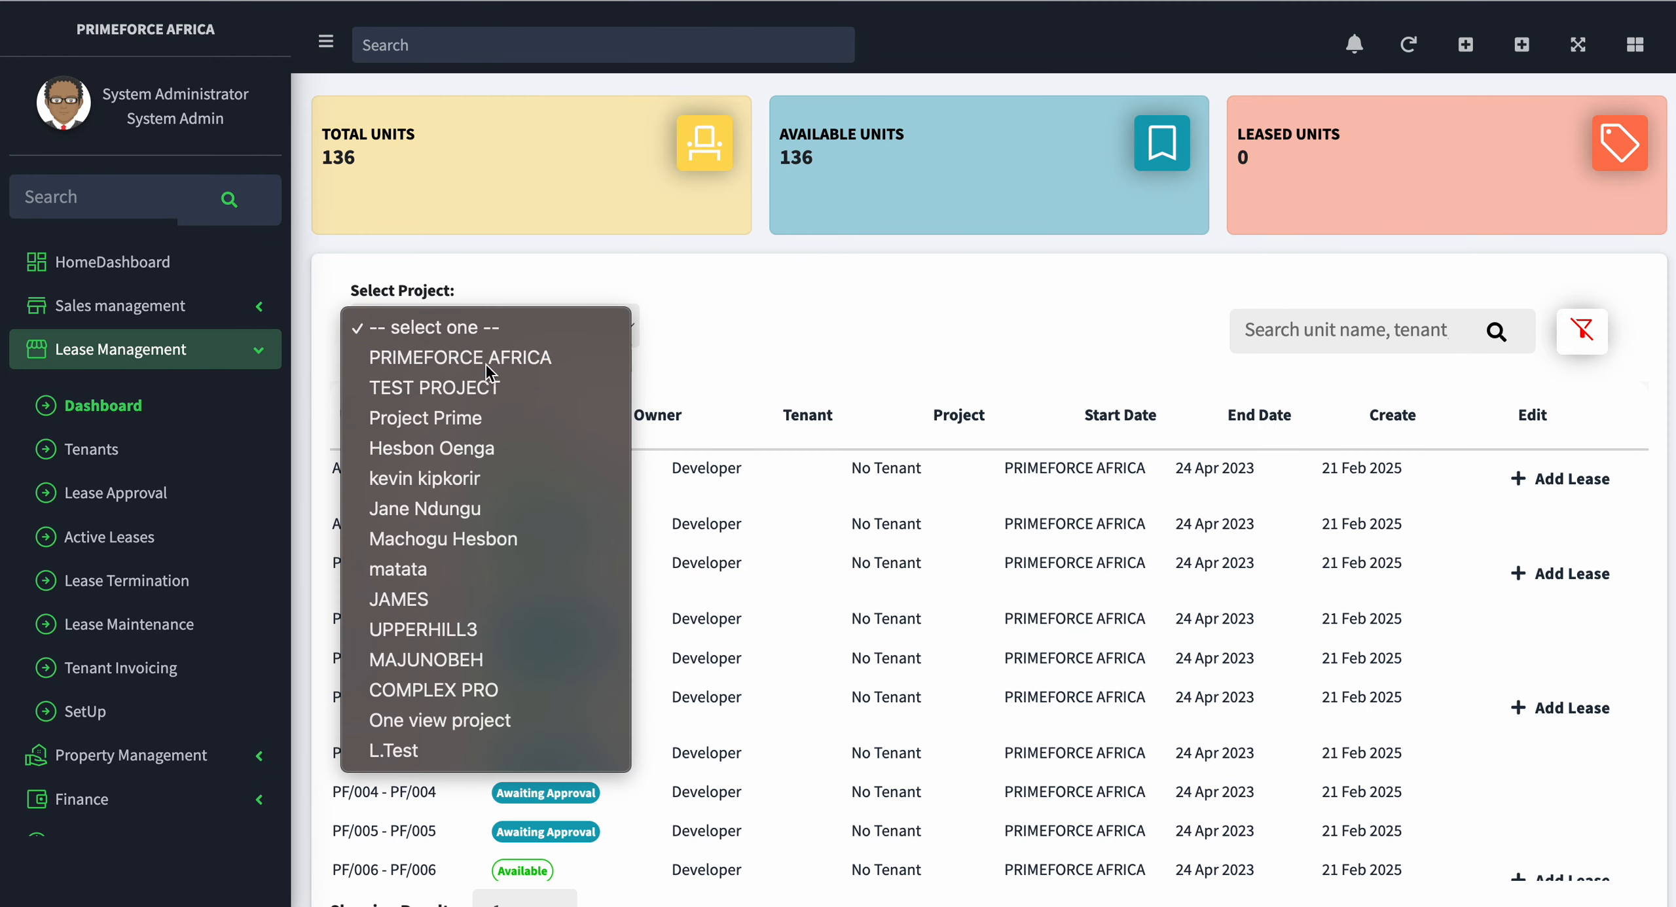
pyautogui.click(486, 359)
# Step: Examine the lease status and owner of the PRIMEFORCE AFRICA units, and collapse the lease management section
pyautogui.scroll(-2, 907, 563)
pyautogui.scroll(-10, 907, 563)
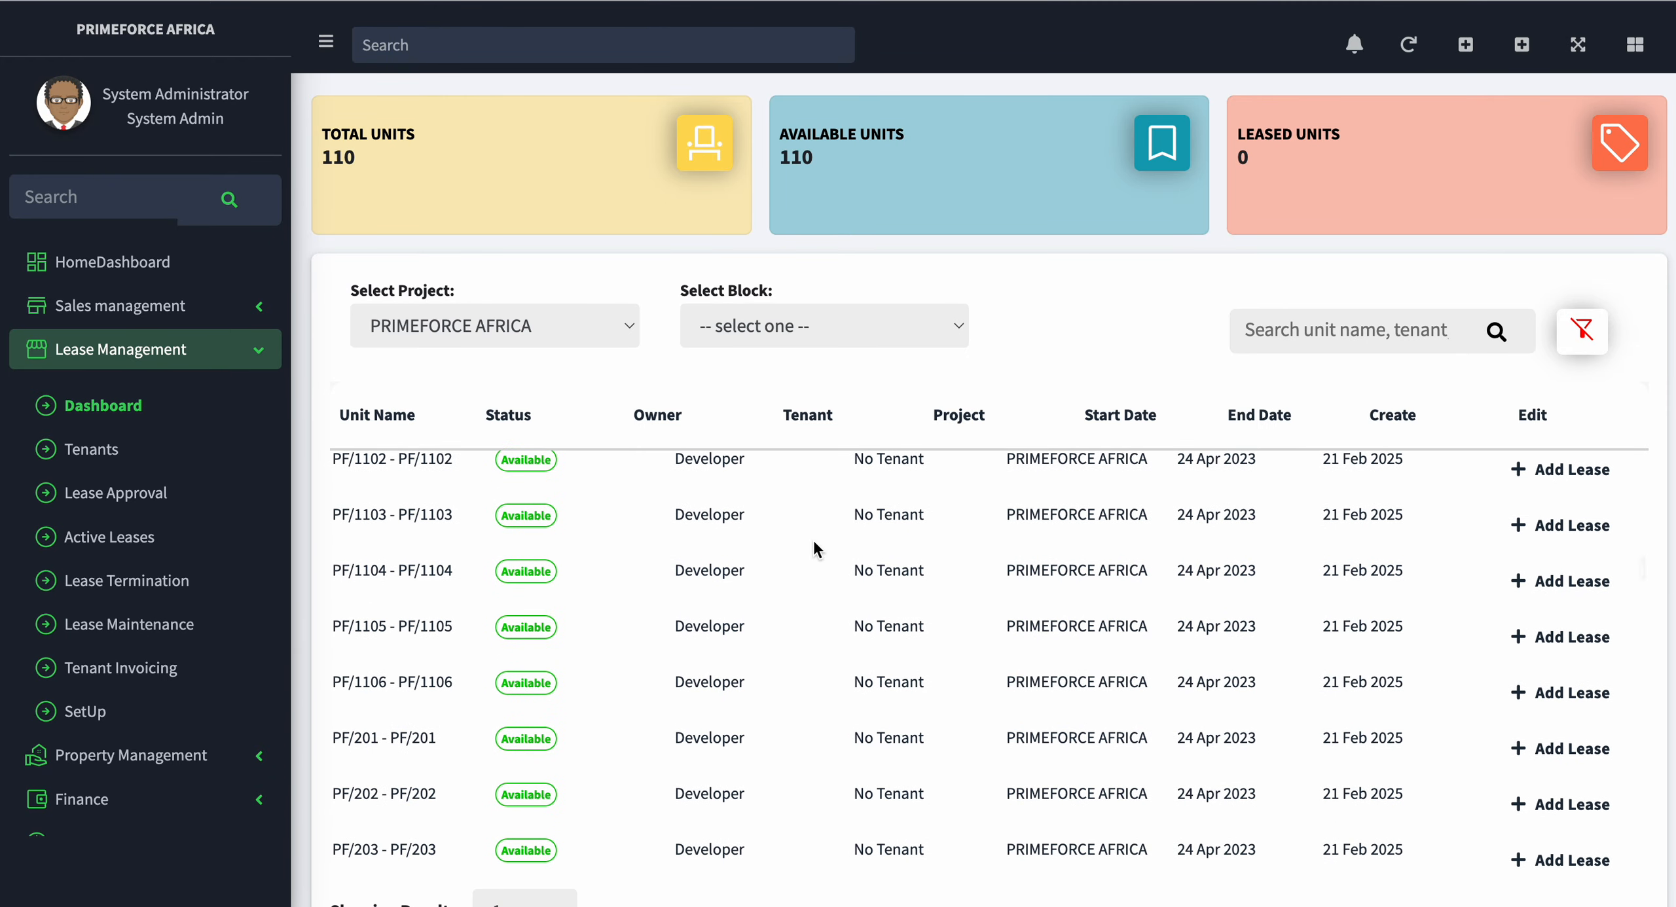
pyautogui.scroll(-10, 695, 544)
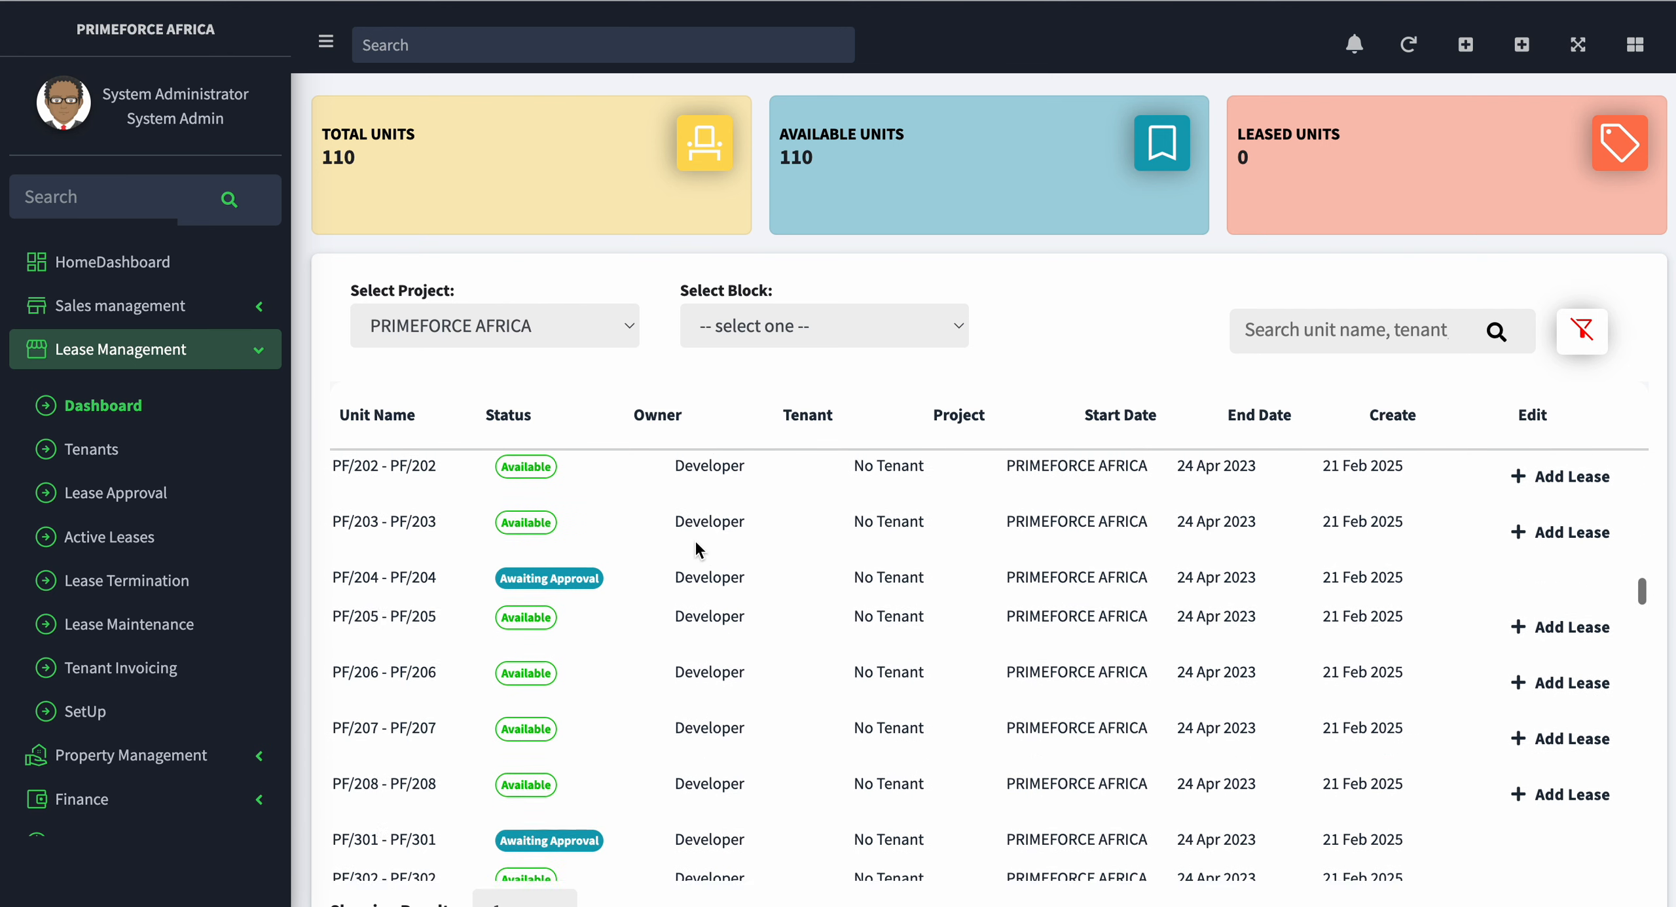
pyautogui.scroll(-3, 697, 609)
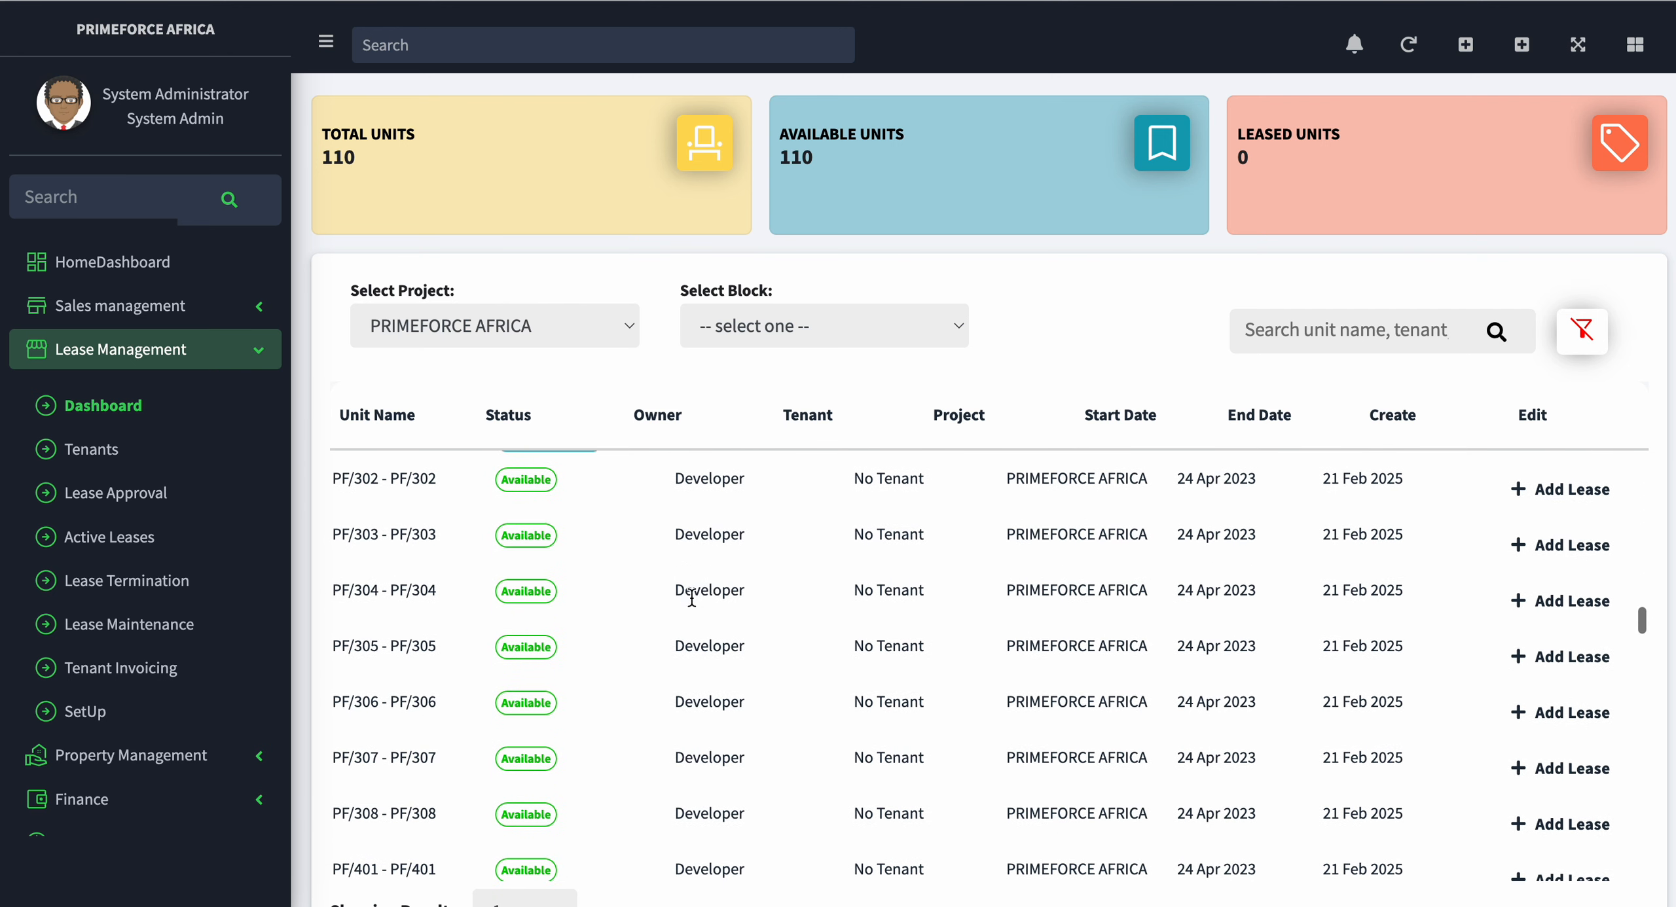
pyautogui.scroll(-20, 750, 654)
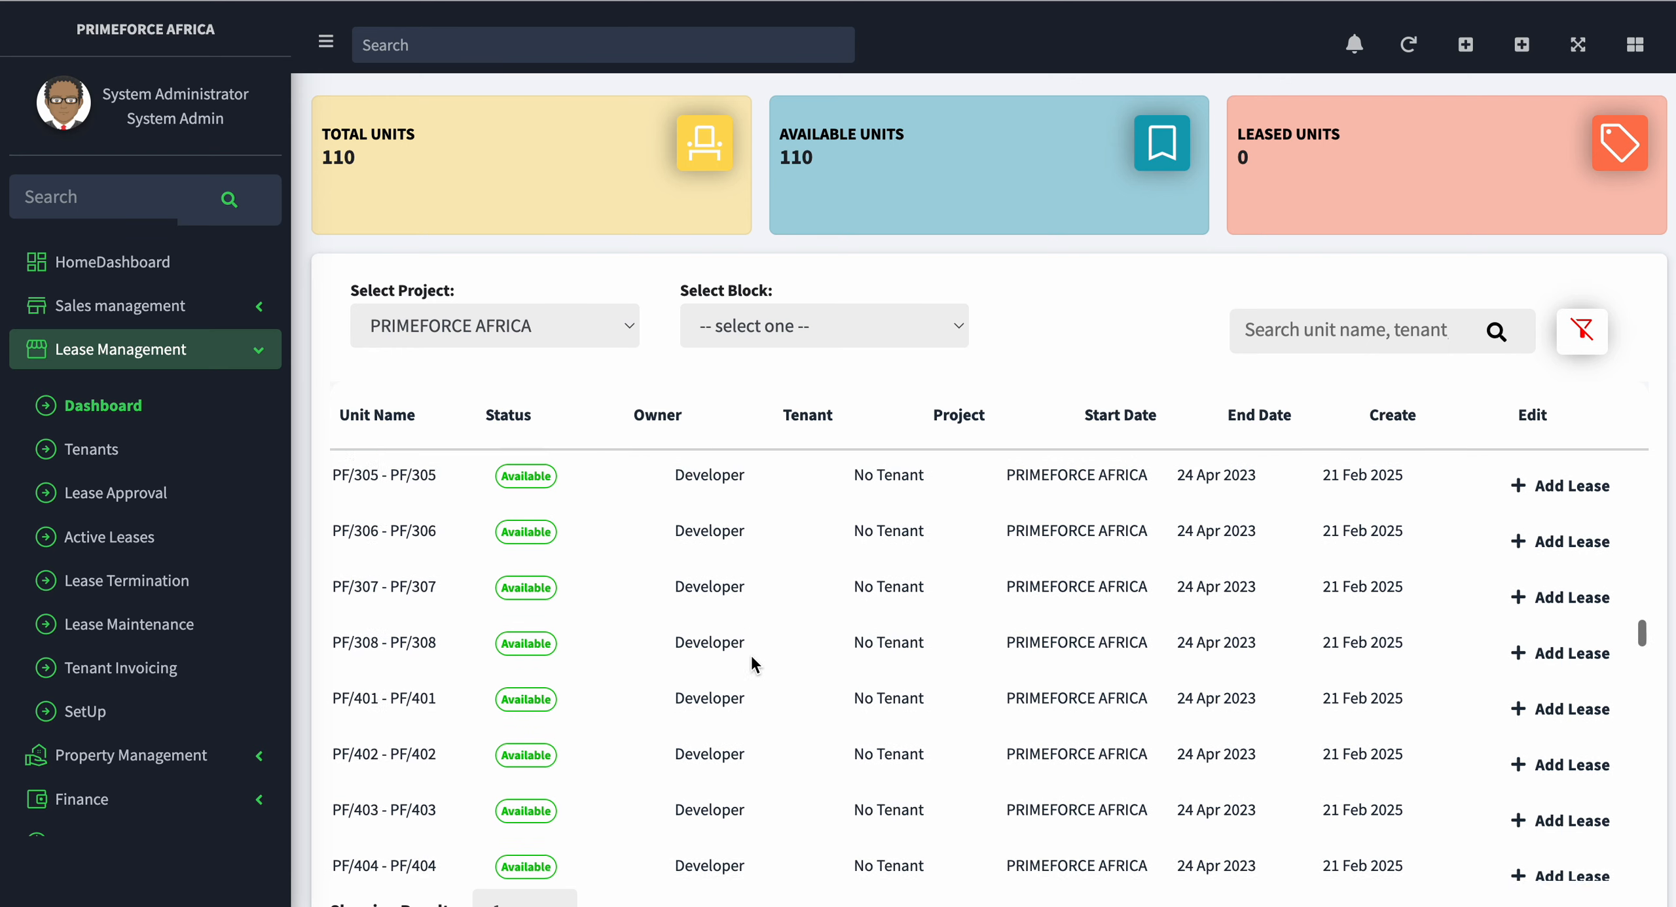
pyautogui.scroll(8, 743, 661)
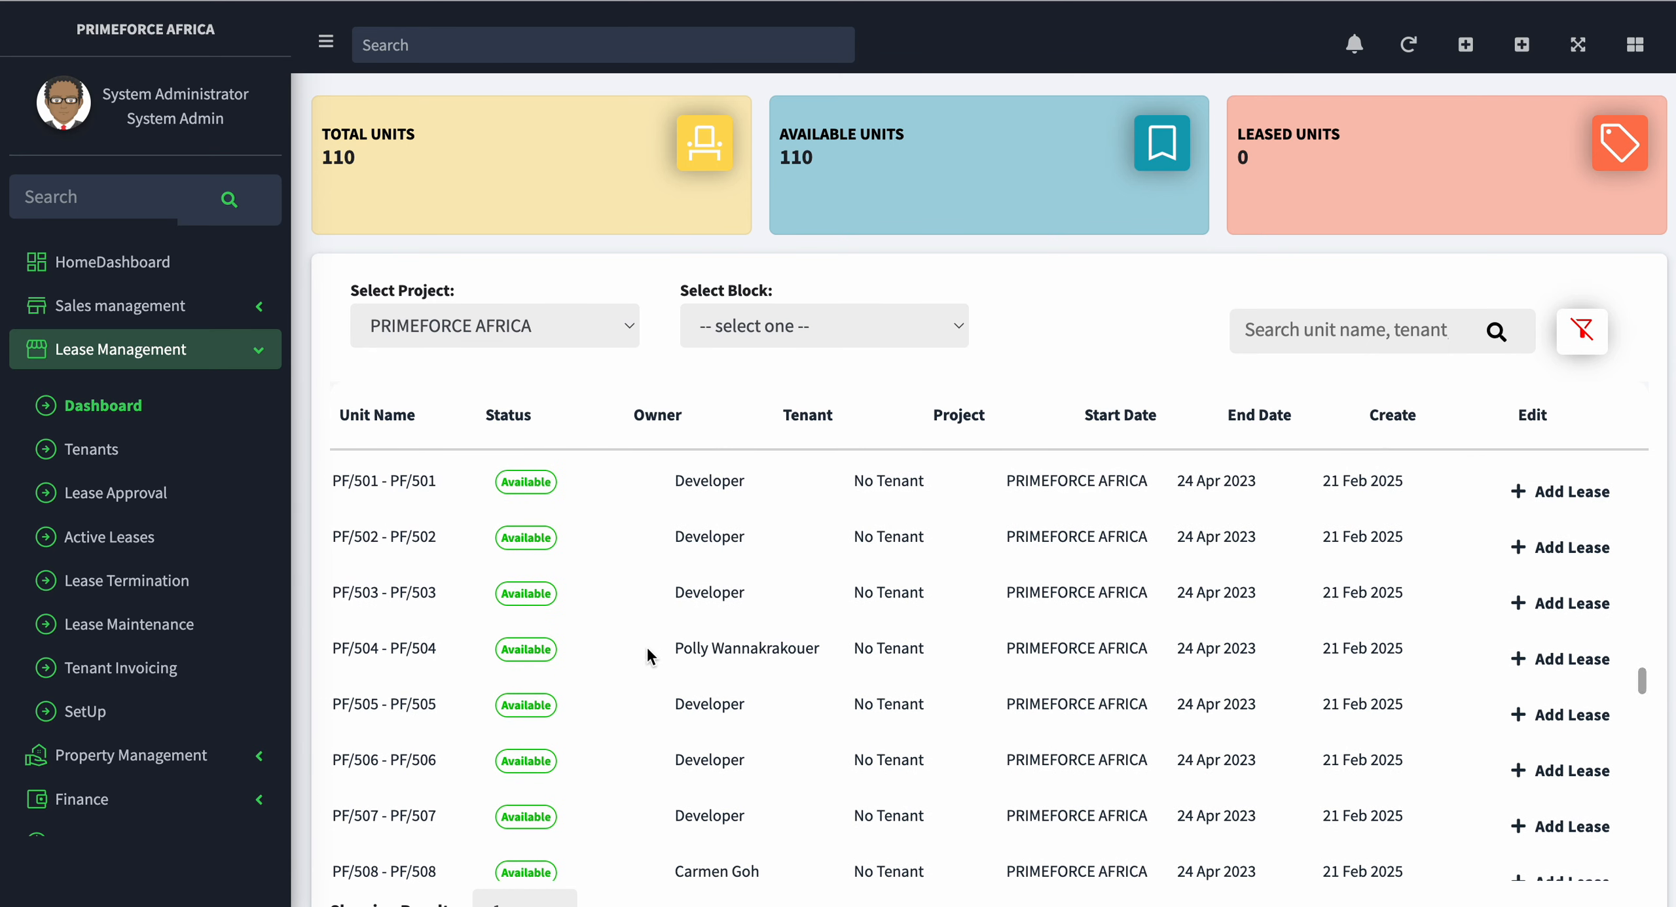
pyautogui.moveTo(684, 650); pyautogui.dragTo(781, 650)
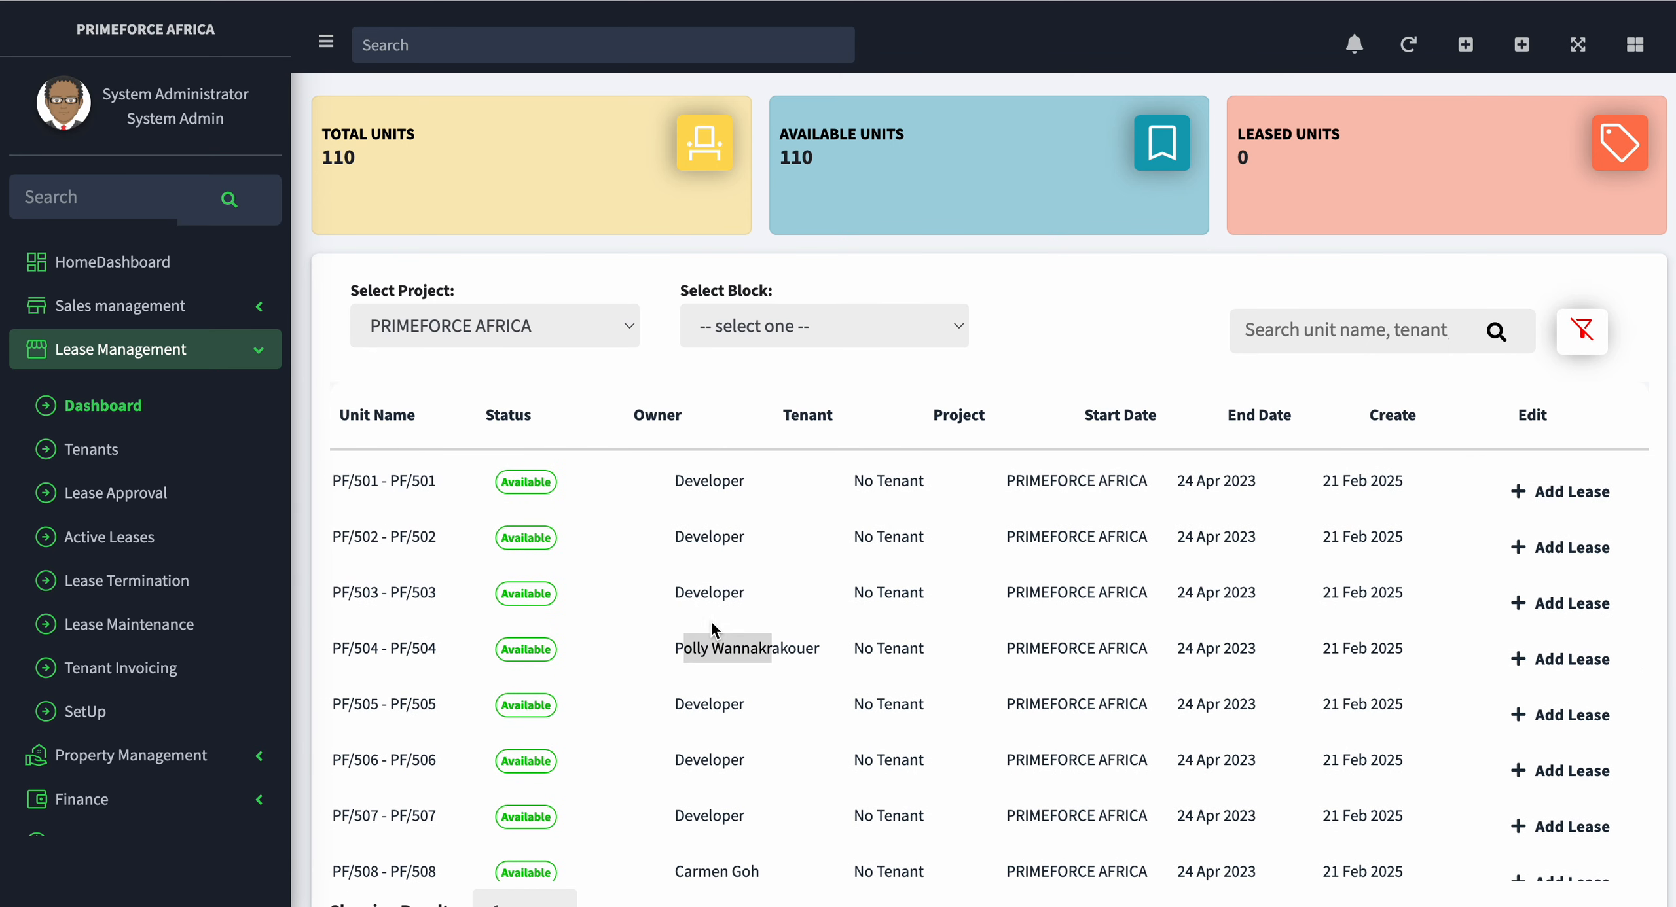
pyautogui.click(247, 356)
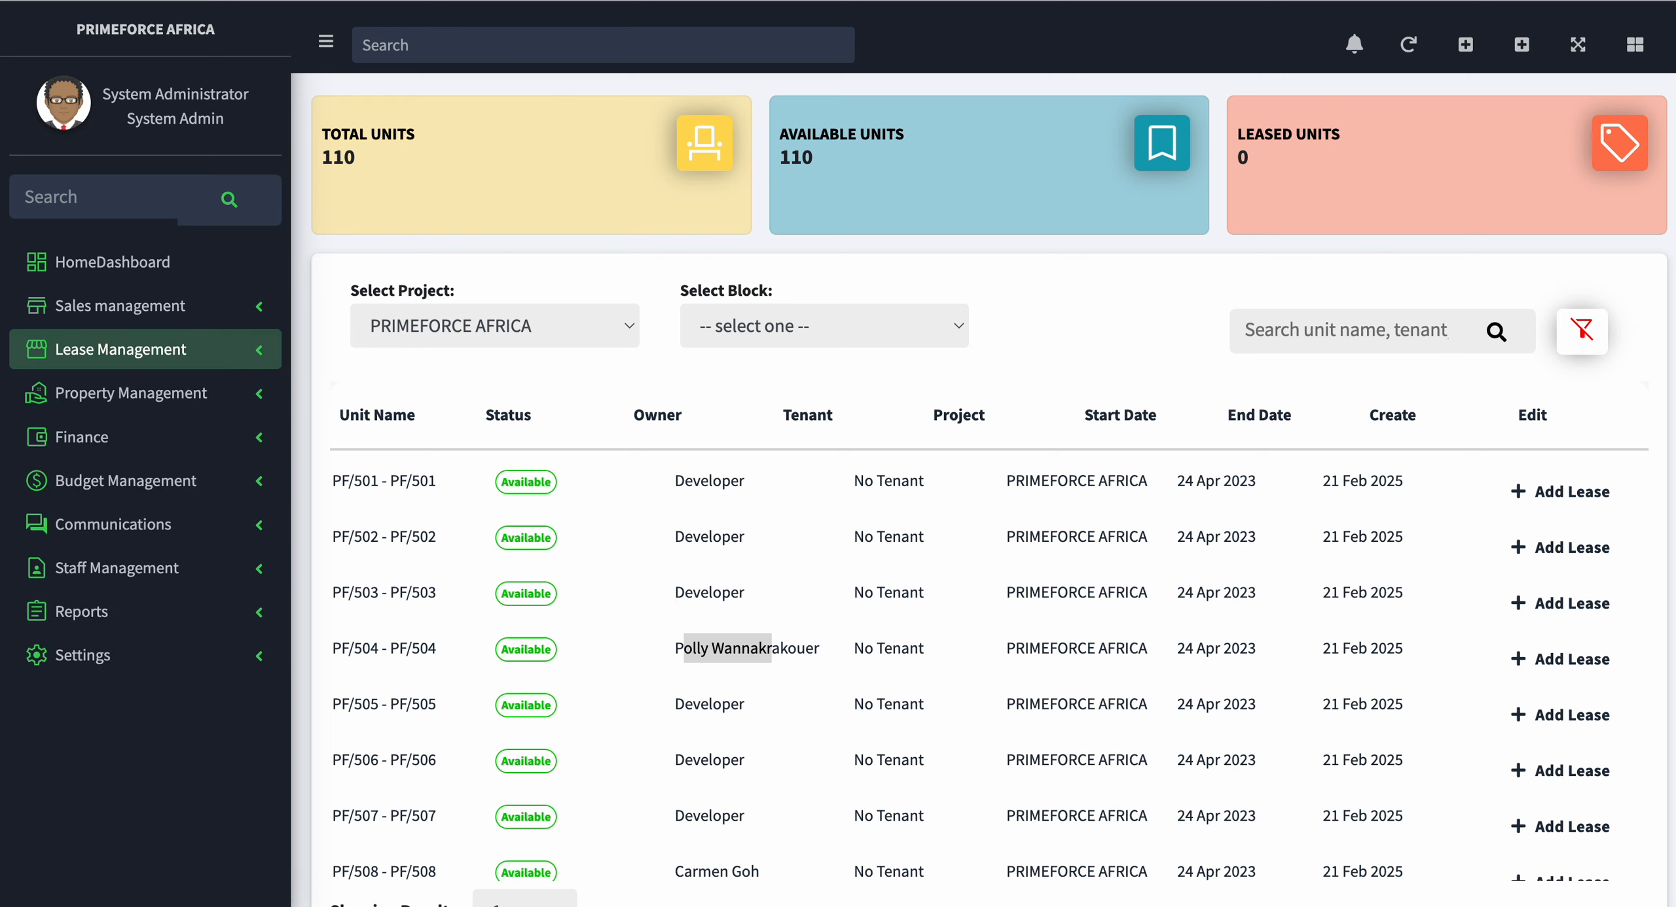